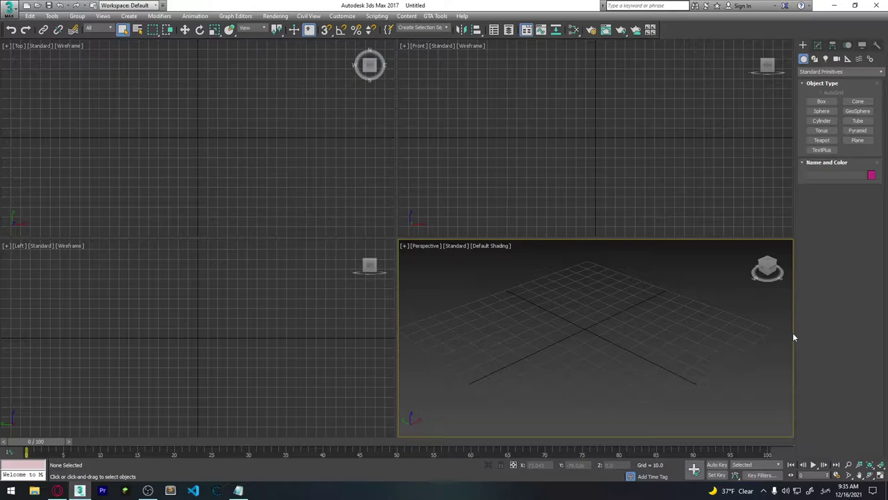
# Step: Create a box about 28.966 × 28.966 units and 14.699 high
pyautogui.click(822, 101)
pyautogui.moveTo(553, 331); pyautogui.dragTo(626, 326)
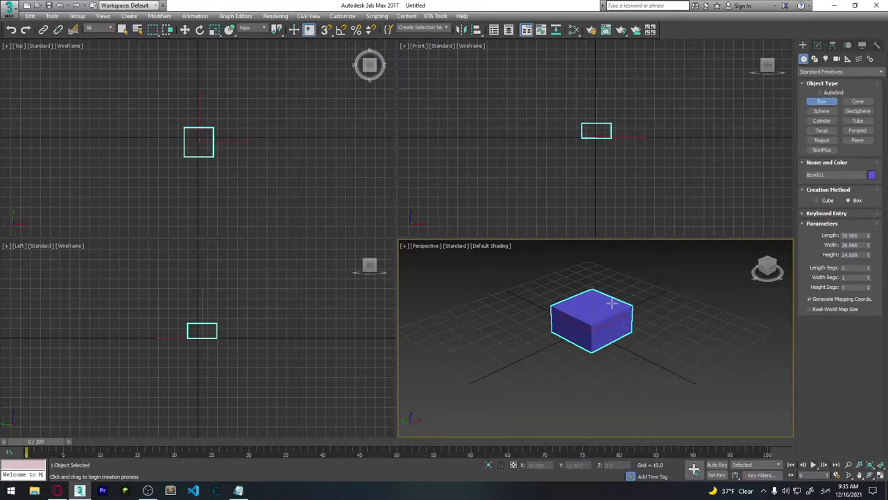
pyautogui.click(627, 339)
pyautogui.moveTo(626, 340)
pyautogui.keyDown('alt'); pyautogui.mouseDown(button='middle')
pyautogui.moveTo(624, 327)
pyautogui.moveTo(660, 369)
pyautogui.mouseUp(button='middle'); pyautogui.keyUp('alt')
# Step: Rotate the box around its Y axis from a level side view
pyautogui.press('w')
pyautogui.moveTo(597, 307)
pyautogui.keyDown('alt'); pyautogui.mouseDown(button='middle')
pyautogui.moveTo(645, 323)
pyautogui.moveTo(650, 306)
pyautogui.moveTo(673, 306)
pyautogui.moveTo(553, 306)
pyautogui.mouseUp(button='middle'); pyautogui.keyUp('alt')
pyautogui.scroll(5, 600, 311)
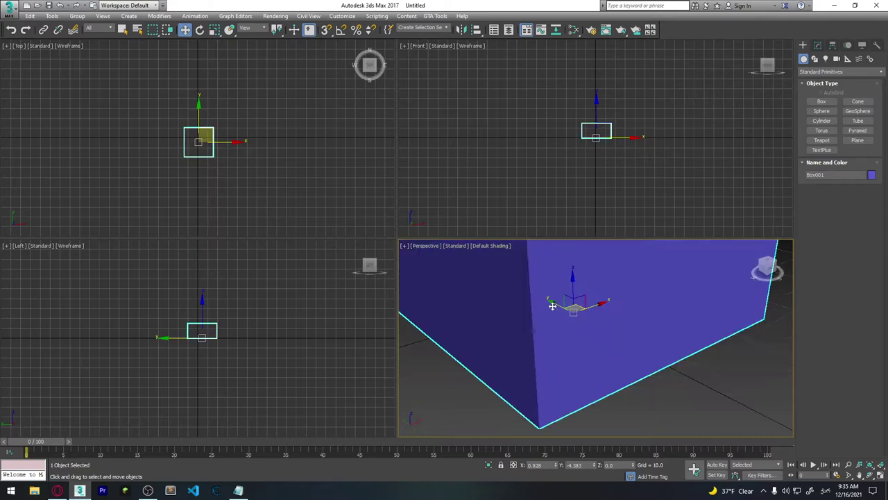
pyautogui.scroll(-5, 596, 326)
pyautogui.keyDown('alt'); pyautogui.moveTo(595, 326); pyautogui.dragTo(607, 324, button='middle'); pyautogui.keyUp('alt')
pyautogui.scroll(3, 607, 324)
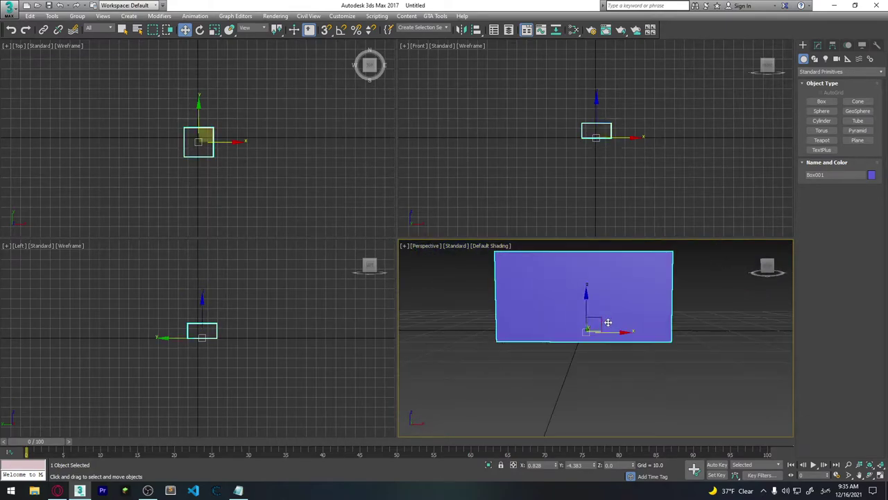
pyautogui.press('e')
pyautogui.moveTo(611, 312)
pyautogui.mouseDown()
pyautogui.moveTo(705, 350)
pyautogui.moveTo(630, 269)
pyautogui.moveTo(604, 332)
pyautogui.mouseUp()
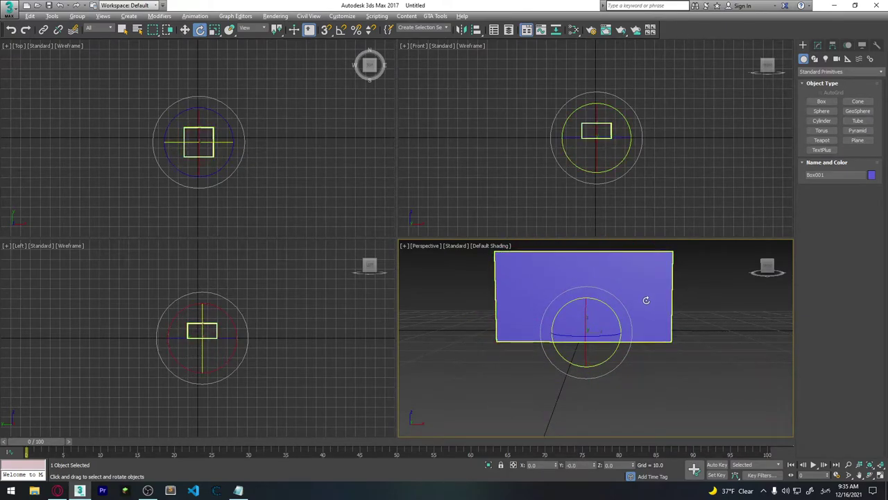
pyautogui.moveTo(645, 301)
pyautogui.keyDown('alt'); pyautogui.mouseDown(button='middle')
pyautogui.moveTo(717, 389)
pyautogui.moveTo(652, 353)
pyautogui.mouseUp(button='middle'); pyautogui.keyUp('alt')
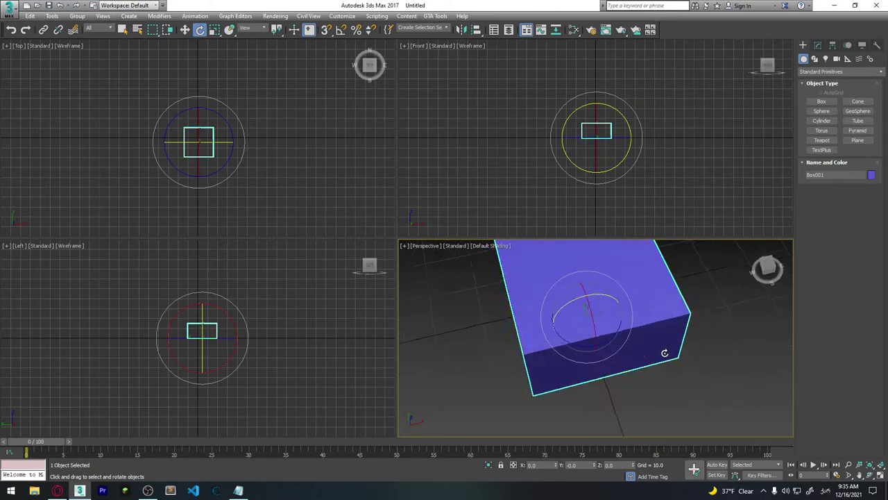
pyautogui.press('w')
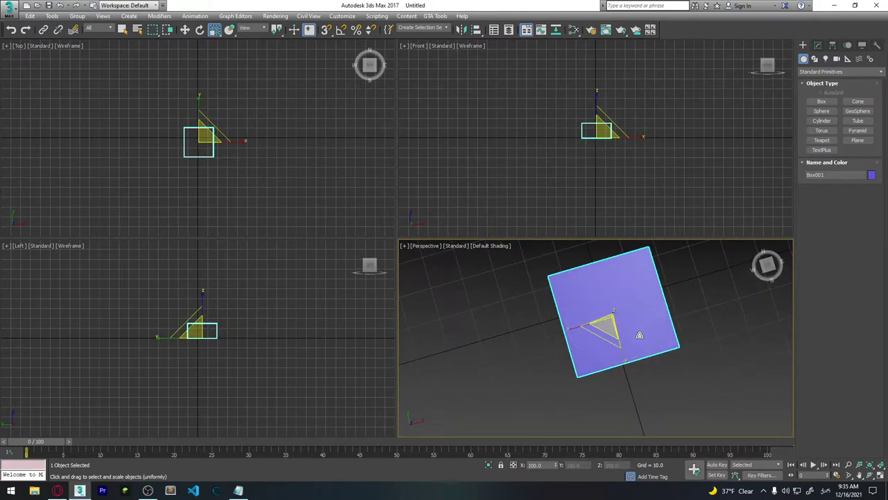
pyautogui.press('e')
pyautogui.moveTo(652, 317)
pyautogui.keyDown('shift'); pyautogui.mouseDown()
pyautogui.moveTo(648, 292)
pyautogui.moveTo(674, 336)
pyautogui.mouseUp(); pyautogui.keyUp('shift')
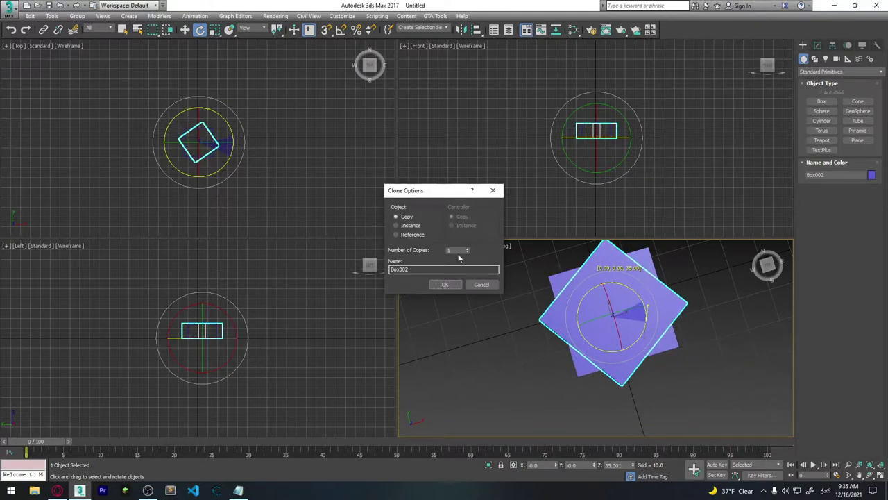
pyautogui.press('Return')
pyautogui.moveTo(653, 298)
pyautogui.mouseDown()
pyautogui.moveTo(650, 283)
pyautogui.moveTo(653, 297)
pyautogui.mouseUp()
pyautogui.click(481, 285)
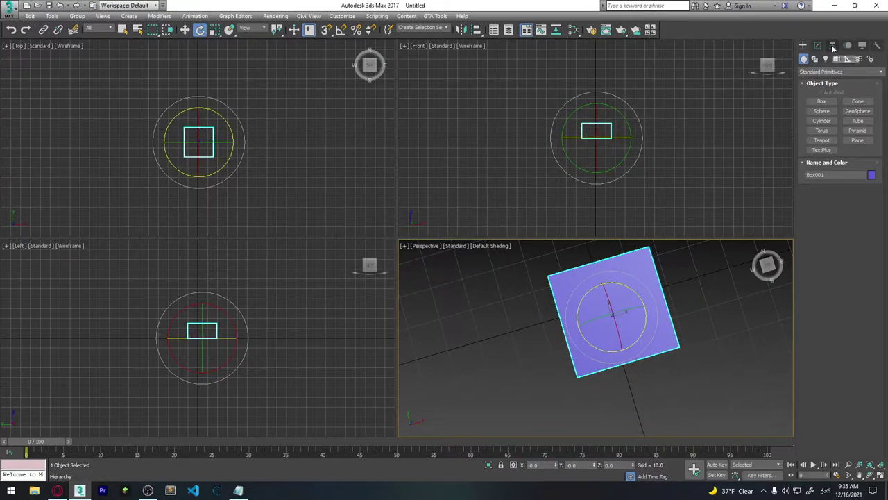
# Step: Turn on Affect Pivot Only in the Hierarchy panel and move the pivot across the box
pyautogui.click(833, 46)
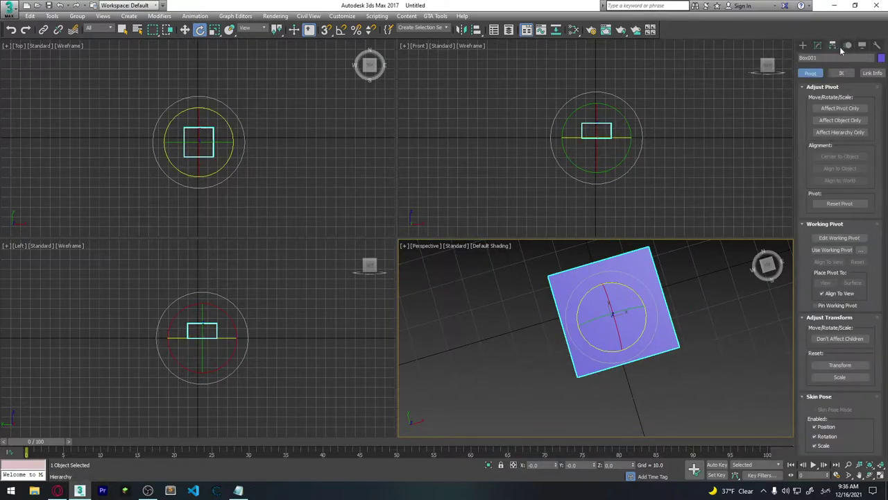
pyautogui.click(839, 108)
pyautogui.moveTo(694, 347)
pyautogui.keyDown('alt'); pyautogui.mouseDown(button='middle')
pyautogui.moveTo(672, 301)
pyautogui.moveTo(678, 355)
pyautogui.mouseUp(button='middle'); pyautogui.keyUp('alt')
pyautogui.press('w')
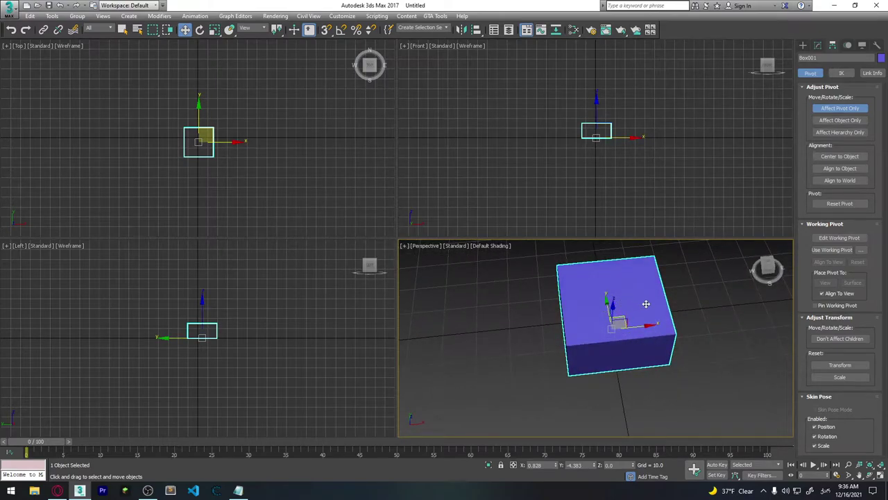
pyautogui.moveTo(646, 323); pyautogui.dragTo(611, 328)
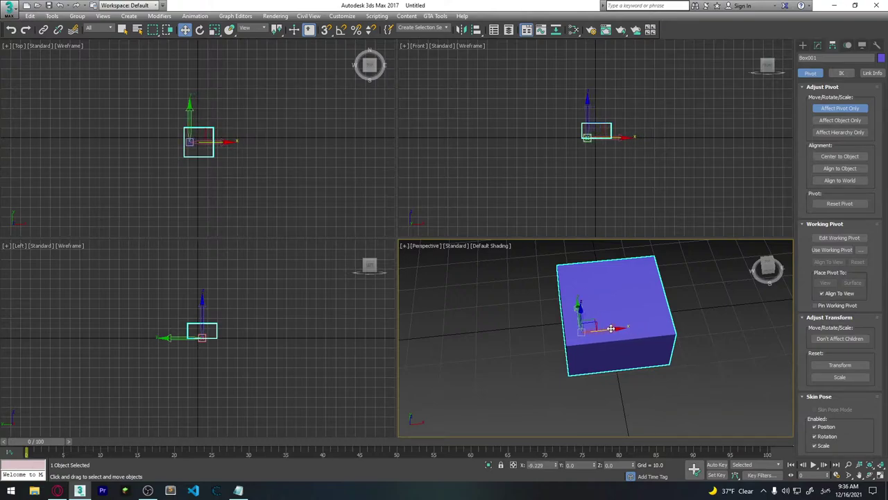
# Step: In the Front view, slide the pivot onto the box's lower-left corner
pyautogui.rightClick(615, 166)
pyautogui.scroll(8, 576, 156)
pyautogui.scroll(2, 569, 162)
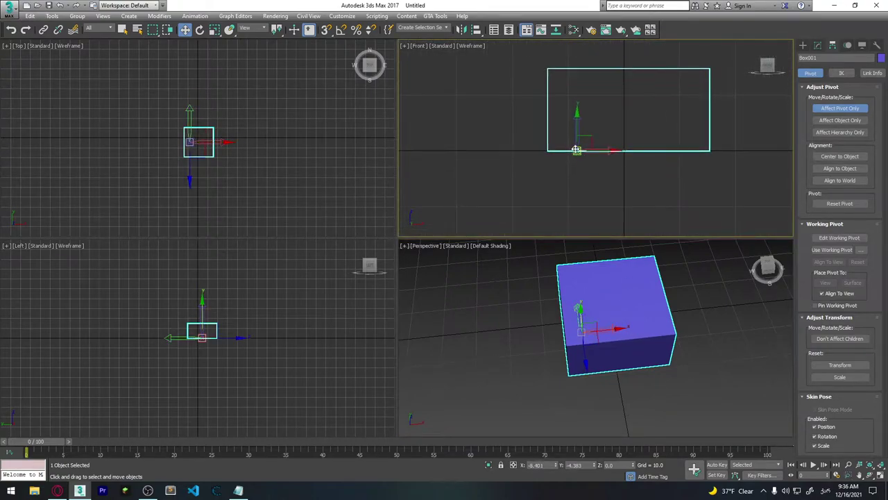
pyautogui.scroll(2, 576, 149)
pyautogui.moveTo(604, 150); pyautogui.dragTo(529, 161)
pyautogui.moveTo(528, 161)
pyautogui.mouseDown(button='middle')
pyautogui.moveTo(605, 109)
pyautogui.moveTo(573, 172)
pyautogui.moveTo(549, 164)
pyautogui.moveTo(574, 173)
pyautogui.mouseUp(button='middle')
pyautogui.moveTo(581, 125); pyautogui.dragTo(510, 125)
pyautogui.moveTo(545, 126)
pyautogui.mouseDown(button='middle')
pyautogui.moveTo(624, 181)
pyautogui.moveTo(619, 162)
pyautogui.mouseUp(button='middle')
# Step: Frame the box in Perspective and turn Affect Pivot Only off
pyautogui.middleClick(588, 369)
pyautogui.press('z')
pyautogui.scroll(-1, 646, 164)
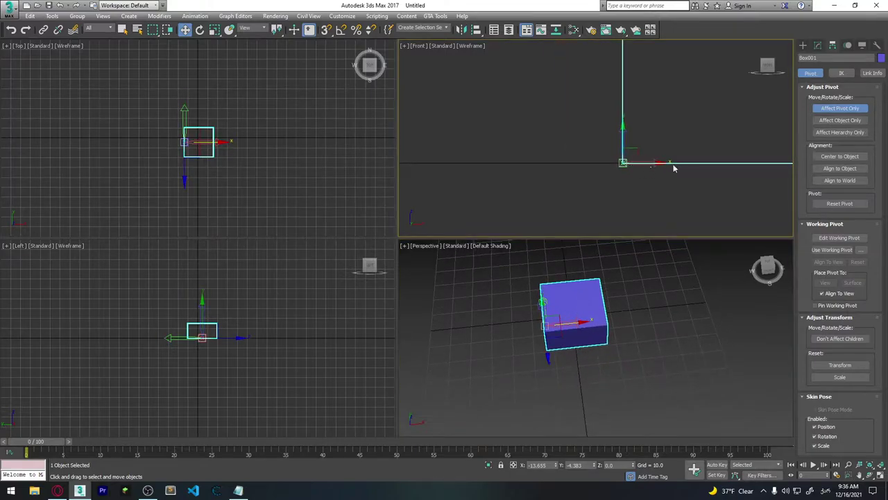
pyautogui.scroll(-3, 567, 199)
pyautogui.scroll(-2, 670, 175)
pyautogui.click(840, 108)
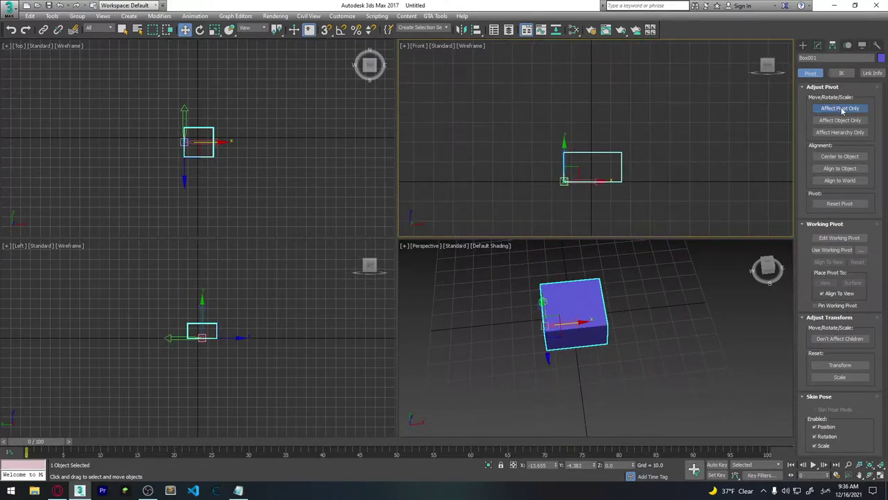
pyautogui.scroll(2, 573, 310)
# Step: Shift-rotate a copy of the box -180° on Z around its corner pivot
pyautogui.press('e')
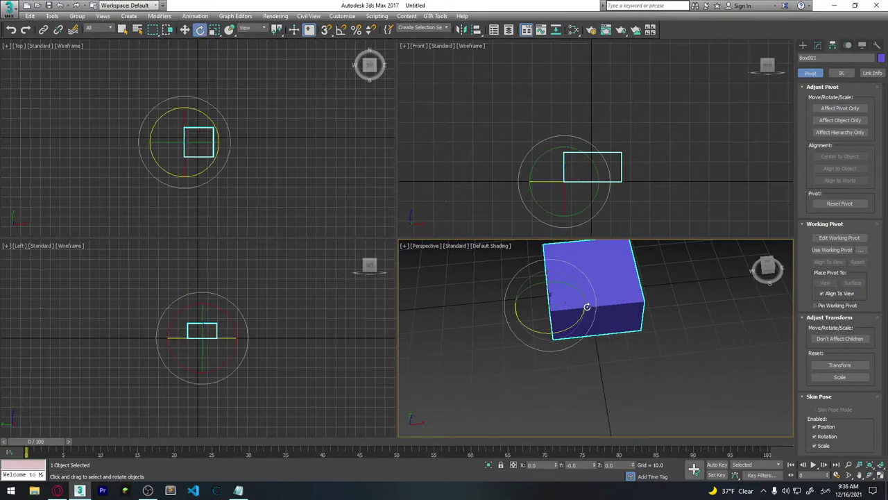
pyautogui.moveTo(590, 307)
pyautogui.mouseDown()
pyautogui.moveTo(464, 372)
pyautogui.moveTo(447, 323)
pyautogui.mouseUp()
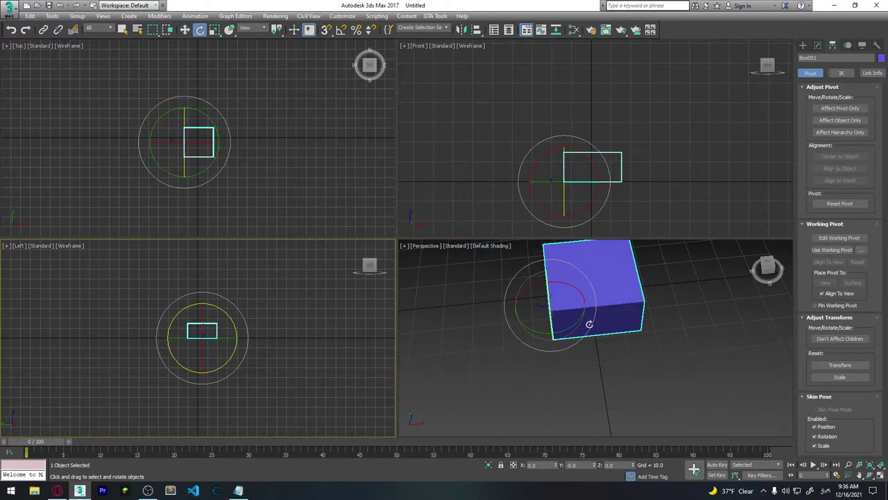
pyautogui.moveTo(447, 323); pyautogui.dragTo(559, 362, button='middle')
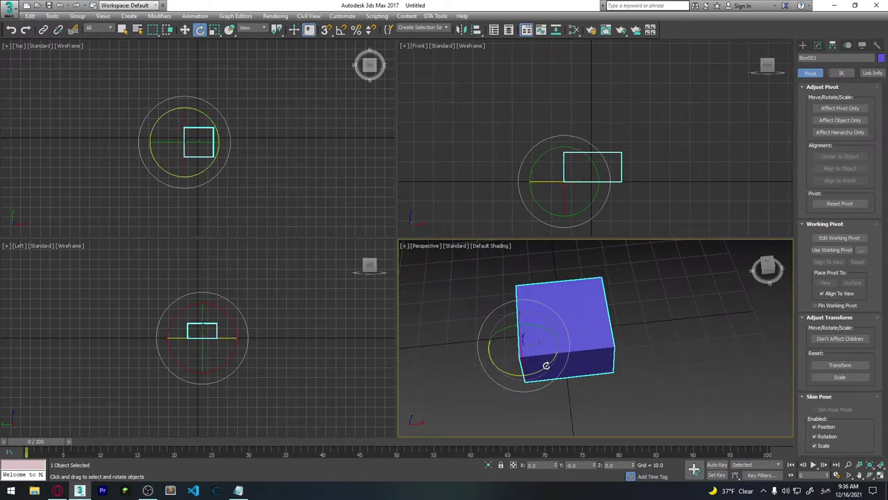
pyautogui.keyDown('shift'); pyautogui.moveTo(548, 364); pyautogui.dragTo(225, 345); pyautogui.keyUp('shift')
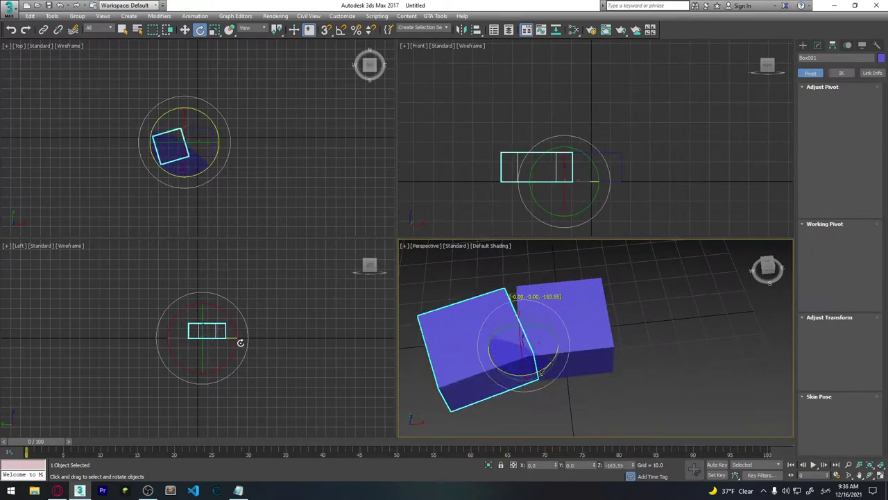
pyautogui.keyDown('shift'); pyautogui.moveTo(225, 344); pyautogui.dragTo(525, 375); pyautogui.keyUp('shift')
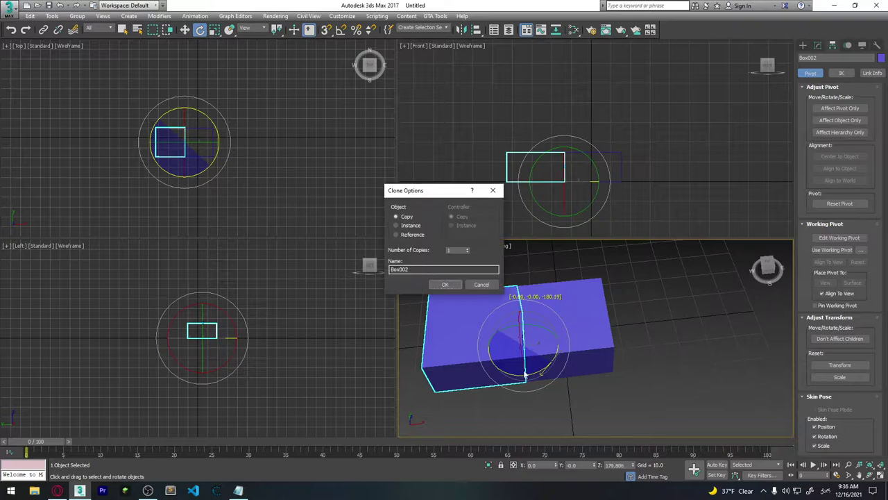
pyautogui.click(446, 284)
pyautogui.moveTo(486, 301)
pyautogui.keyDown('alt'); pyautogui.mouseDown(button='middle')
pyautogui.moveTo(528, 361)
pyautogui.moveTo(513, 301)
pyautogui.mouseUp(button='middle'); pyautogui.keyUp('alt')
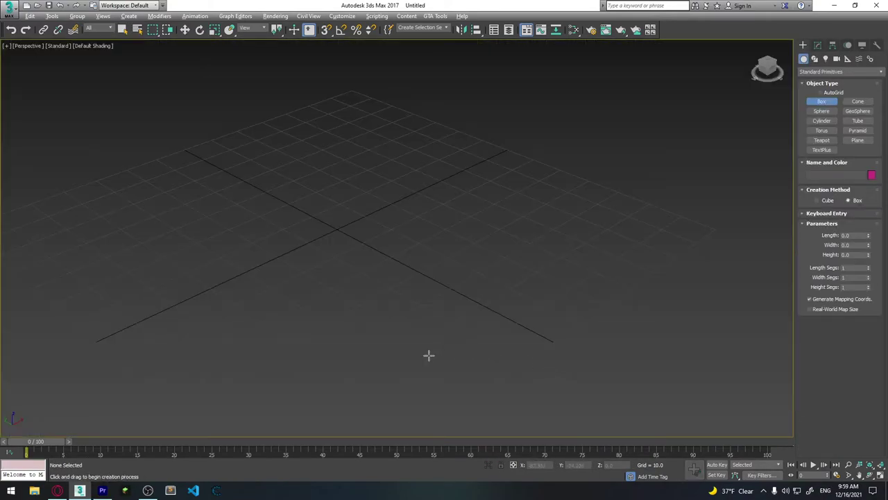
# Step: Create a new yellow box and show edged faces with F4
pyautogui.moveTo(283, 281); pyautogui.dragTo(356, 278, button='middle')
pyautogui.moveTo(165, 238); pyautogui.dragTo(183, 331)
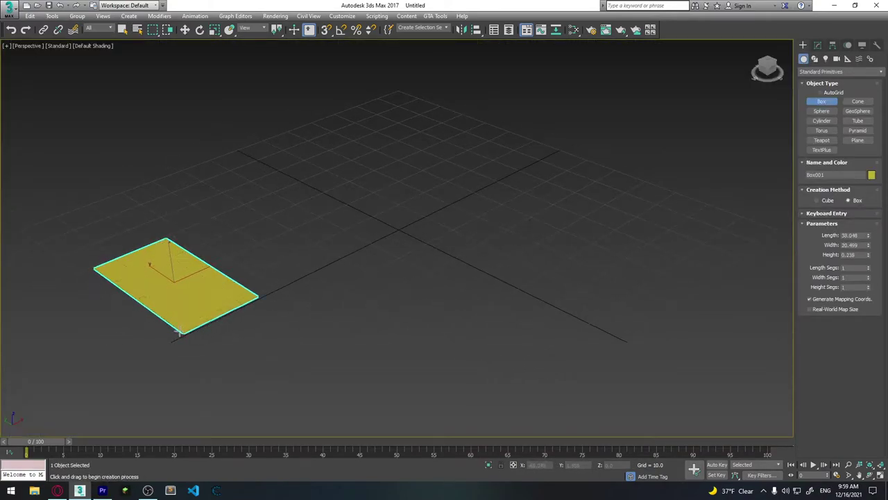
pyautogui.moveTo(277, 286)
pyautogui.keyDown('alt'); pyautogui.mouseDown(button='middle')
pyautogui.moveTo(256, 268)
pyautogui.moveTo(278, 277)
pyautogui.mouseUp(button='middle'); pyautogui.keyUp('alt')
pyautogui.press('F4')
pyautogui.press('w')
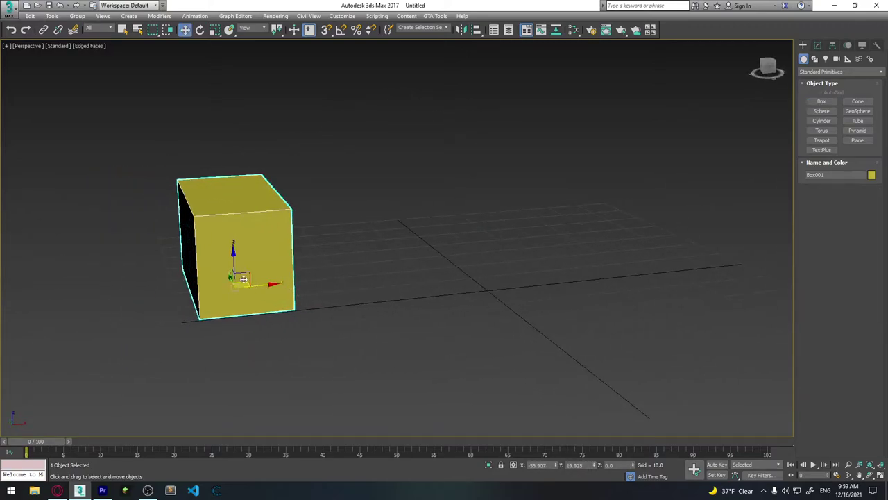
pyautogui.moveTo(285, 315); pyautogui.dragTo(315, 335, button='middle')
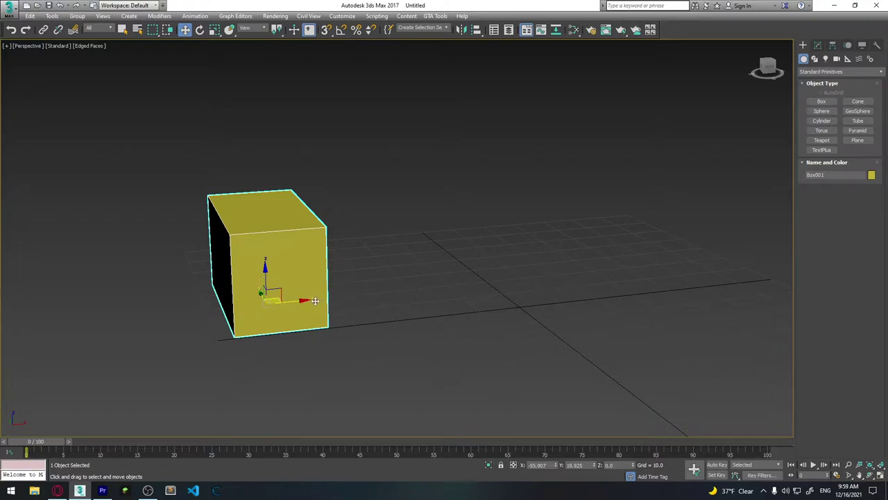
# Step: Shift-drag the box along X to make 3 copies
pyautogui.keyDown('shift'); pyautogui.moveTo(292, 301); pyautogui.dragTo(397, 289); pyautogui.keyUp('shift')
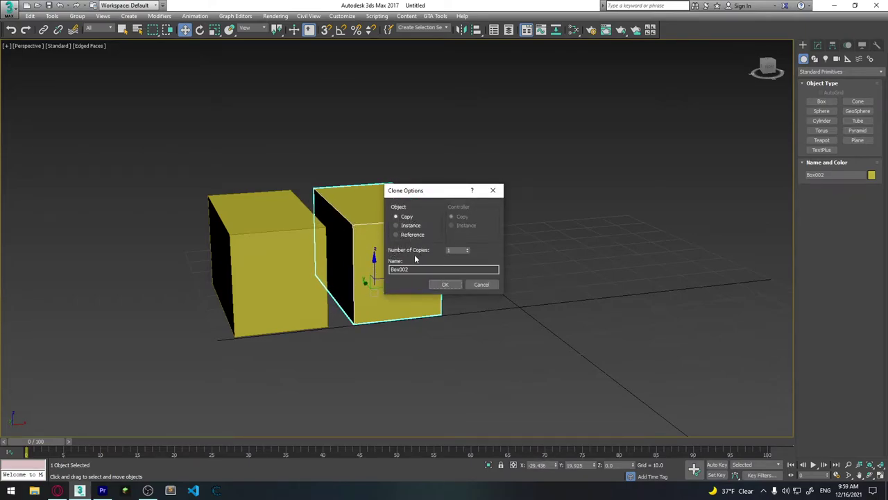
pyautogui.doubleClick(457, 252)
pyautogui.write('3')
pyautogui.click(450, 284)
# Step: Select the three copied boxes and delete them
pyautogui.moveTo(536, 310)
pyautogui.keyDown('alt'); pyautogui.mouseDown(button='middle')
pyautogui.moveTo(556, 308)
pyautogui.moveTo(527, 284)
pyautogui.mouseUp(button='middle'); pyautogui.keyUp('alt')
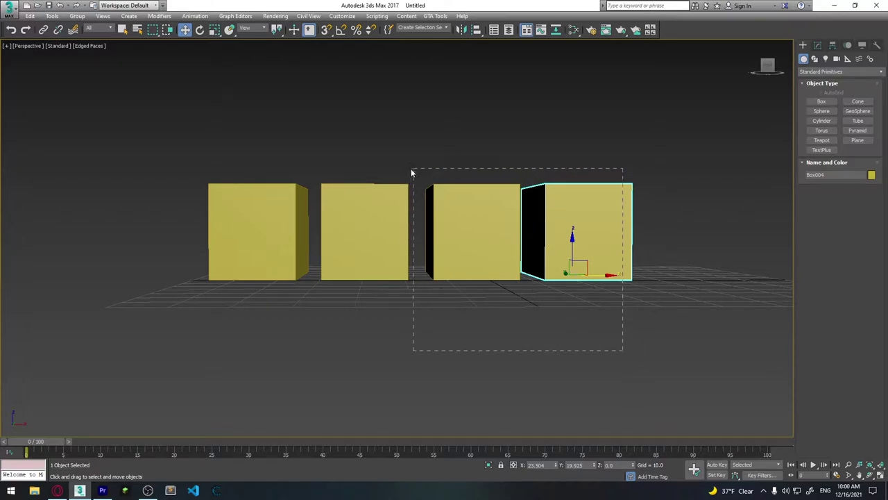
pyautogui.moveTo(435, 200); pyautogui.dragTo(404, 170)
pyautogui.press('Delete')
# Step: Shift-drag the original box forward to clone a row of copies
pyautogui.click(281, 228)
pyautogui.keyDown('alt'); pyautogui.moveTo(281, 228); pyautogui.dragTo(362, 281, button='middle'); pyautogui.keyUp('alt')
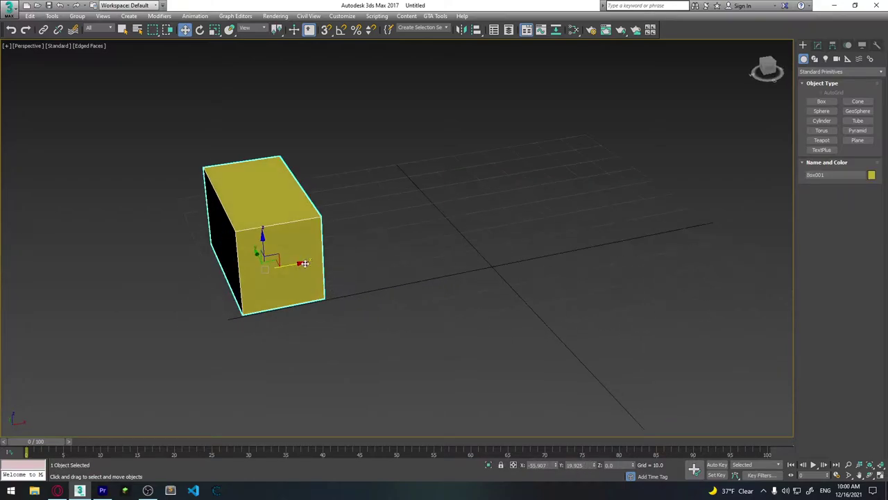
pyautogui.moveTo(282, 260)
pyautogui.keyDown('shift'); pyautogui.mouseDown()
pyautogui.moveTo(274, 286)
pyautogui.moveTo(307, 319)
pyautogui.mouseUp(); pyautogui.keyUp('shift')
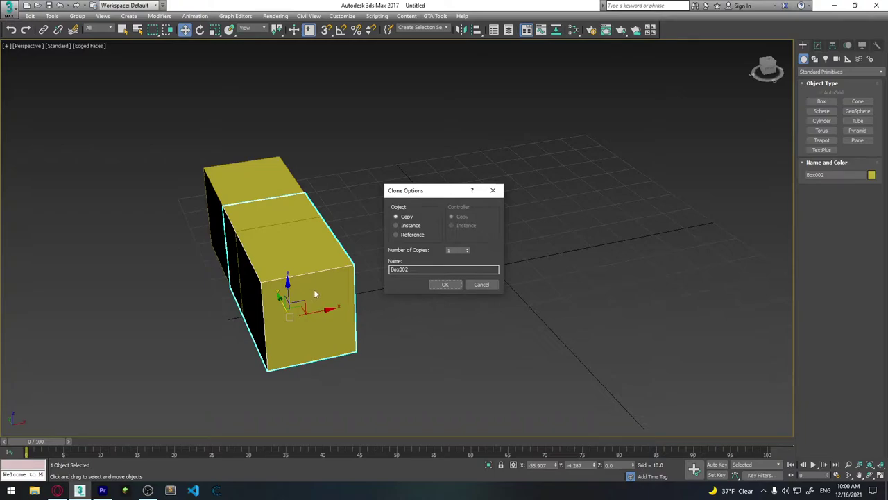
pyautogui.moveTo(464, 251); pyautogui.dragTo(408, 250)
pyautogui.click(443, 284)
# Step: Select each box in the row in turn, from Box001 to Box005
pyautogui.keyDown('alt'); pyautogui.moveTo(436, 286); pyautogui.dragTo(463, 349, button='middle'); pyautogui.keyUp('alt')
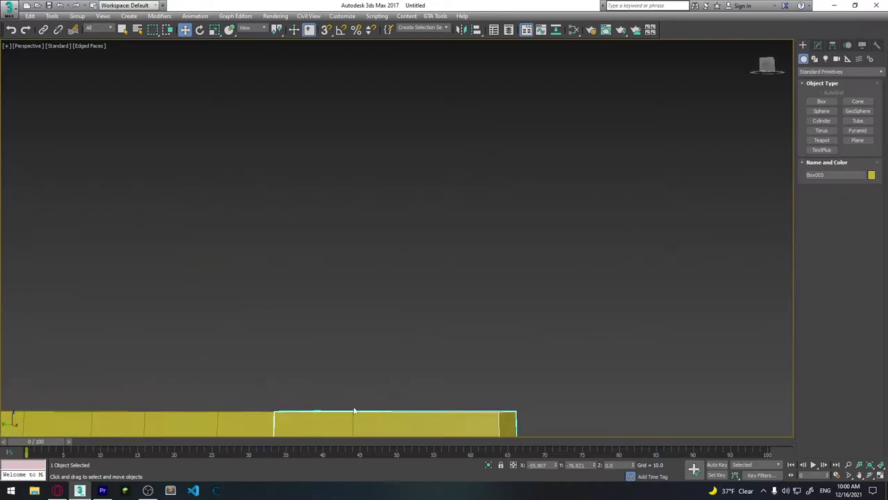
pyautogui.scroll(-5, 476, 393)
pyautogui.keyDown('alt'); pyautogui.moveTo(476, 393); pyautogui.dragTo(416, 375, button='middle'); pyautogui.keyUp('alt')
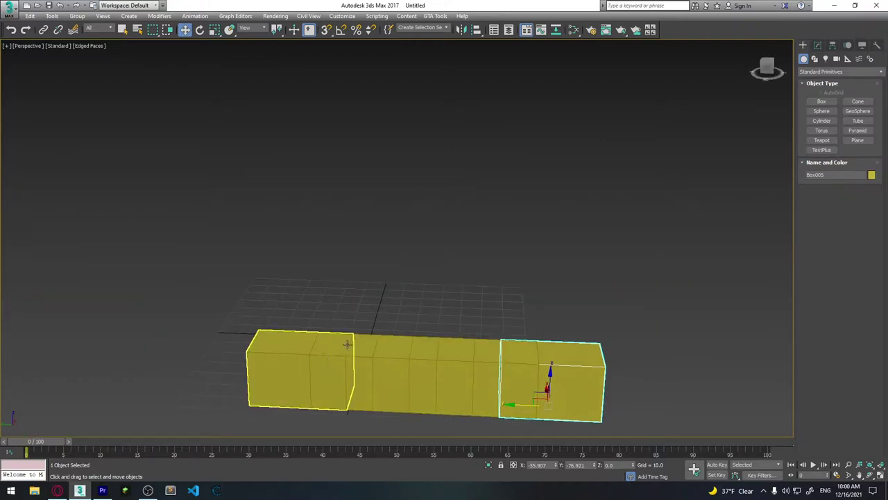
pyautogui.click(375, 368)
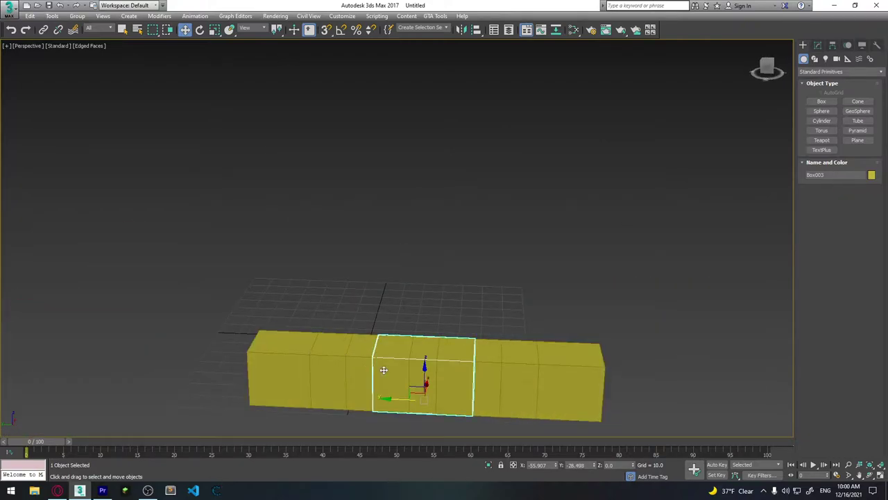
pyautogui.click(305, 364)
pyautogui.click(349, 368)
pyautogui.click(284, 370)
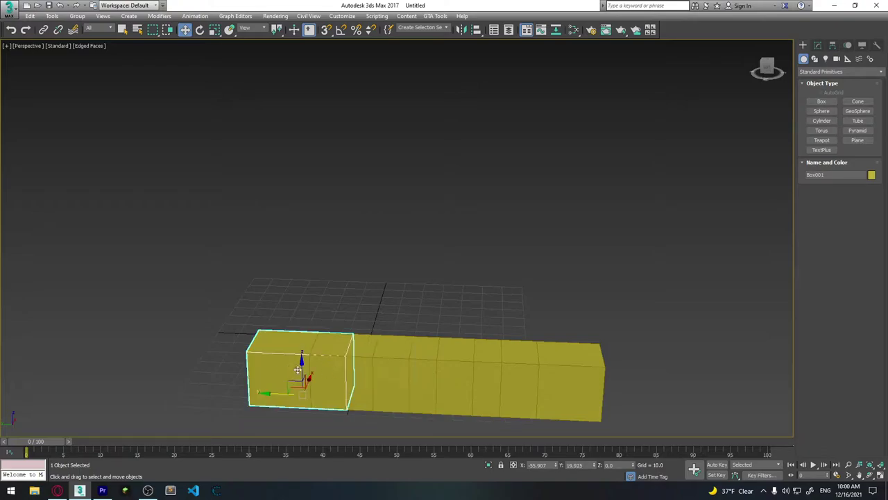
pyautogui.click(355, 370)
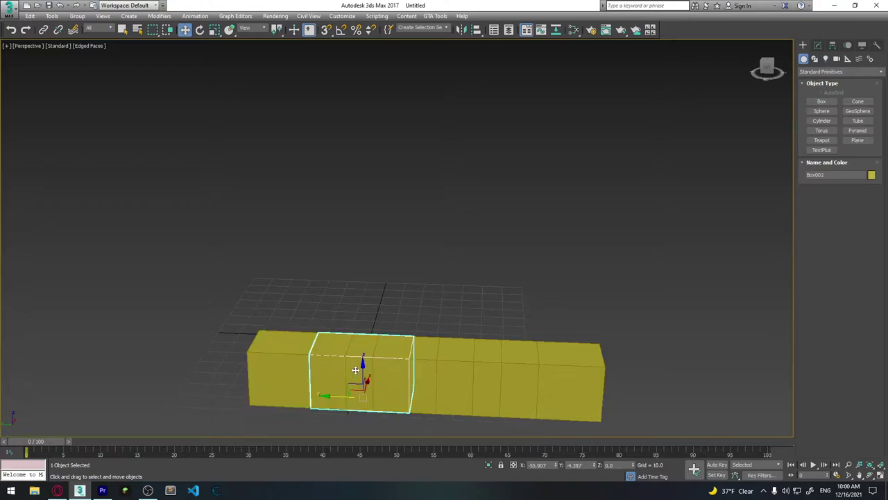
pyautogui.click(420, 370)
pyautogui.click(483, 374)
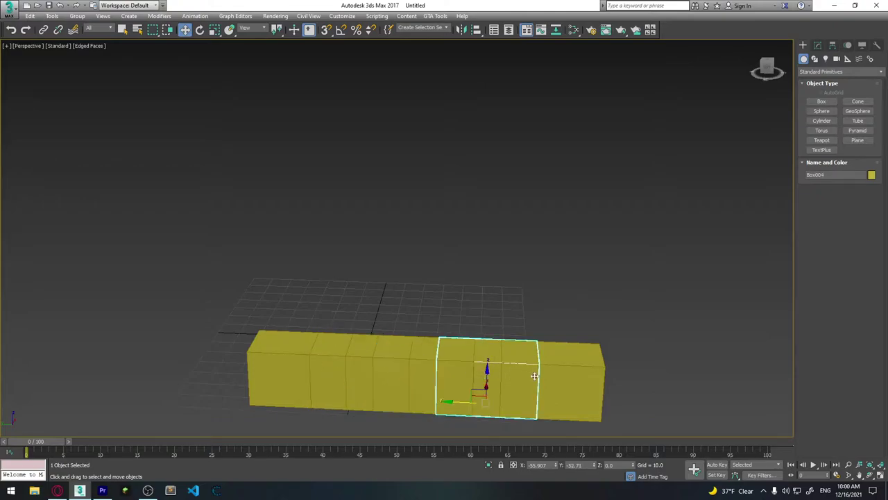
pyautogui.click(543, 372)
# Step: Marquee-select all the boxes and delete them
pyautogui.moveTo(173, 433); pyautogui.dragTo(178, 426)
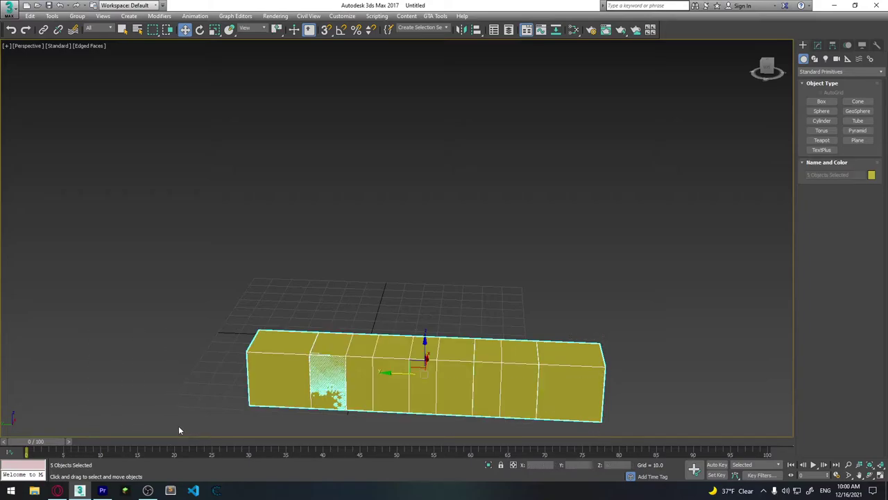
pyautogui.press('Delete')
pyautogui.keyDown('alt'); pyautogui.moveTo(401, 343); pyautogui.dragTo(385, 354, button='middle'); pyautogui.keyUp('alt')
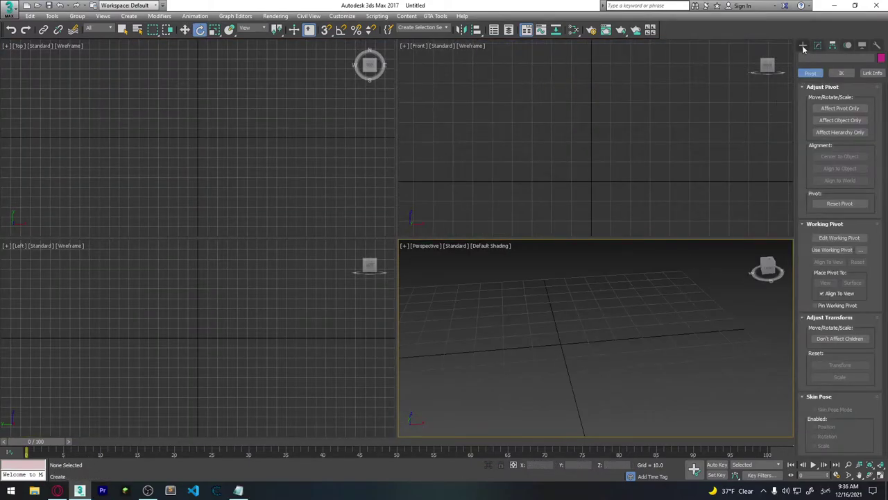
# Step: Create a cylinder at the grid centre about 42.3 units tall
pyautogui.click(803, 45)
pyautogui.click(821, 123)
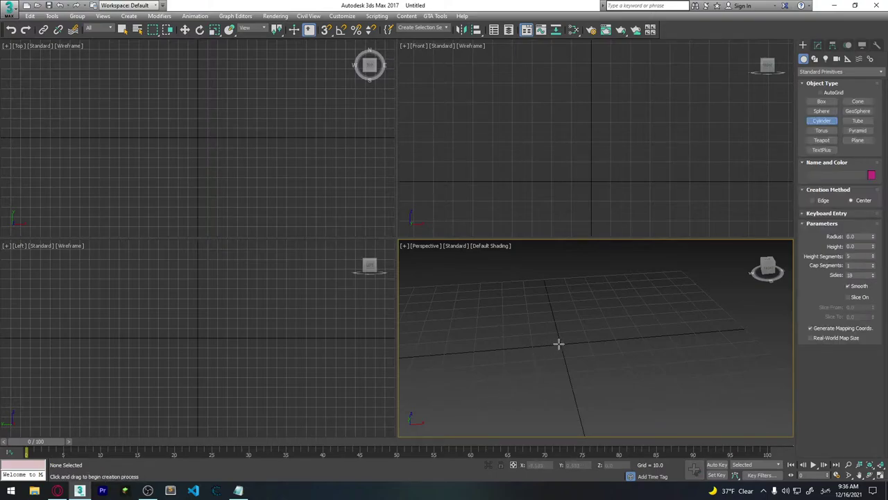
pyautogui.moveTo(559, 343); pyautogui.dragTo(591, 363)
pyautogui.click(578, 319)
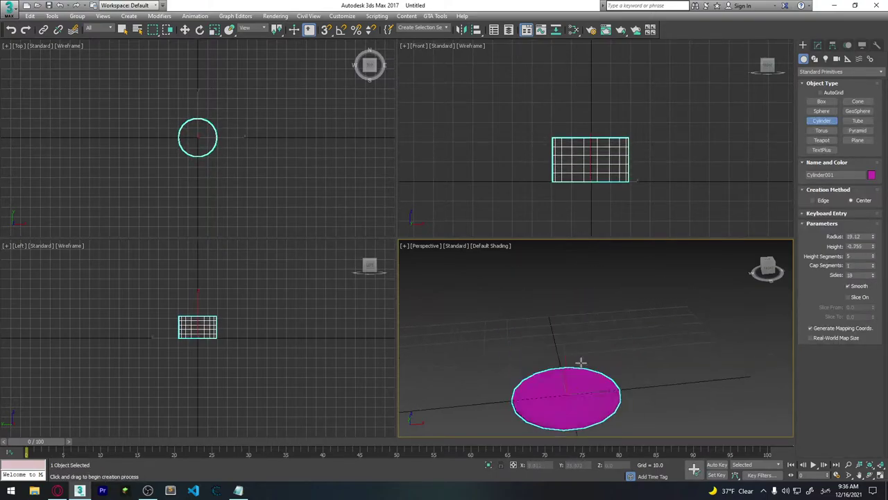
pyautogui.scroll(-3, 579, 319)
pyautogui.moveTo(578, 326)
pyautogui.keyDown('alt'); pyautogui.mouseDown(button='middle')
pyautogui.moveTo(597, 379)
pyautogui.moveTo(581, 347)
pyautogui.moveTo(573, 363)
pyautogui.mouseUp(button='middle'); pyautogui.keyUp('alt')
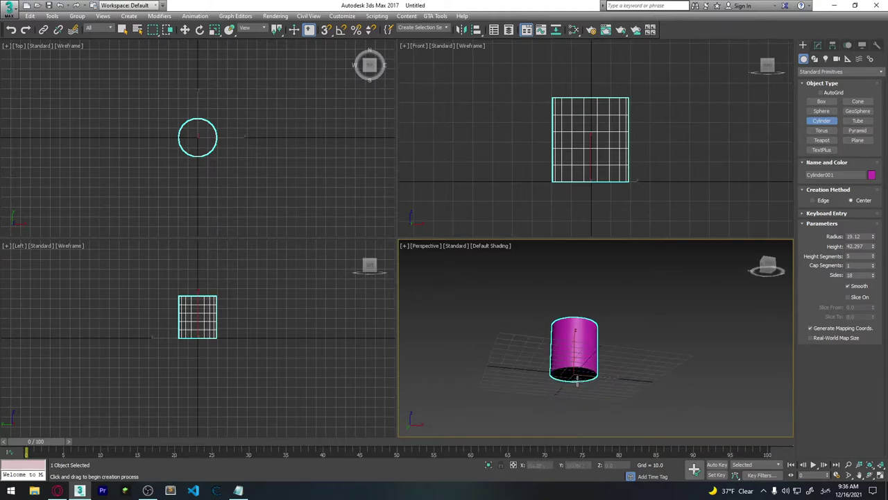
pyautogui.keyDown('alt'); pyautogui.moveTo(606, 334); pyautogui.dragTo(587, 387, button='middle'); pyautogui.keyUp('alt')
# Step: Zero the cylinder's X and Y position and show edged faces
pyautogui.press('w')
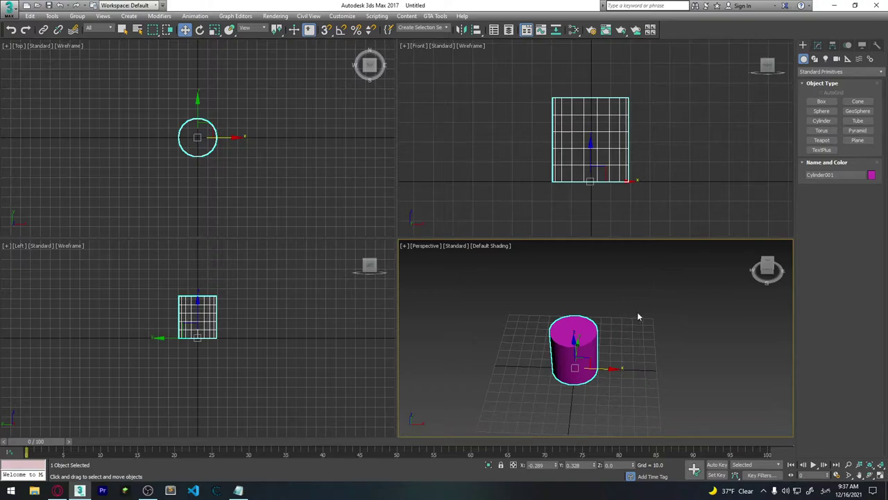
pyautogui.rightClick(556, 466)
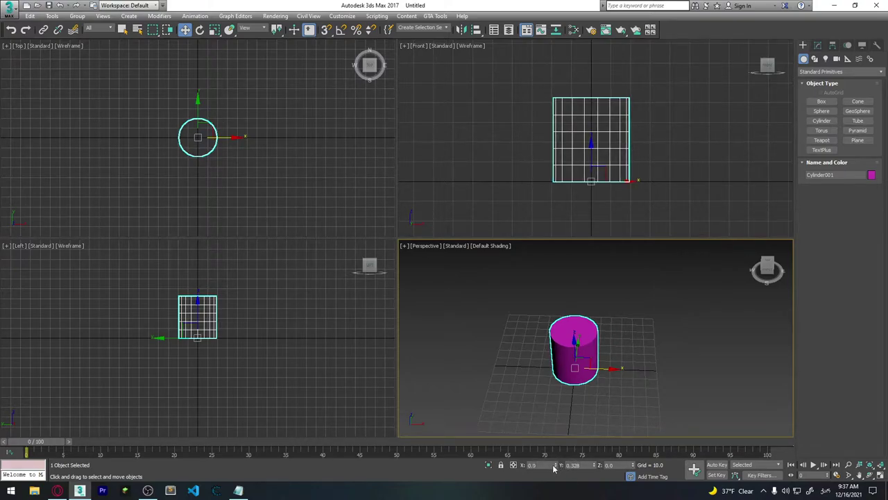
pyautogui.rightClick(593, 465)
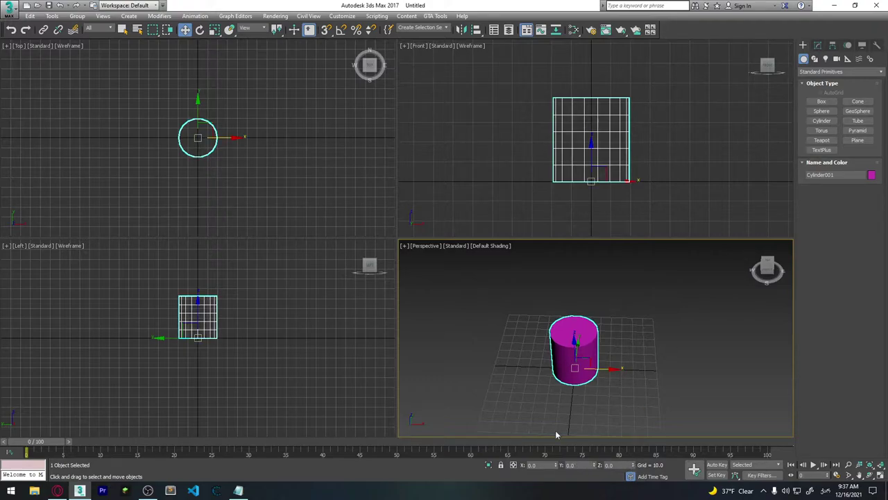
pyautogui.moveTo(587, 420)
pyautogui.keyDown('alt'); pyautogui.mouseDown(button='middle')
pyautogui.moveTo(636, 379)
pyautogui.moveTo(643, 395)
pyautogui.mouseUp(button='middle'); pyautogui.keyUp('alt')
pyautogui.press('F4')
pyautogui.scroll(3, 632, 337)
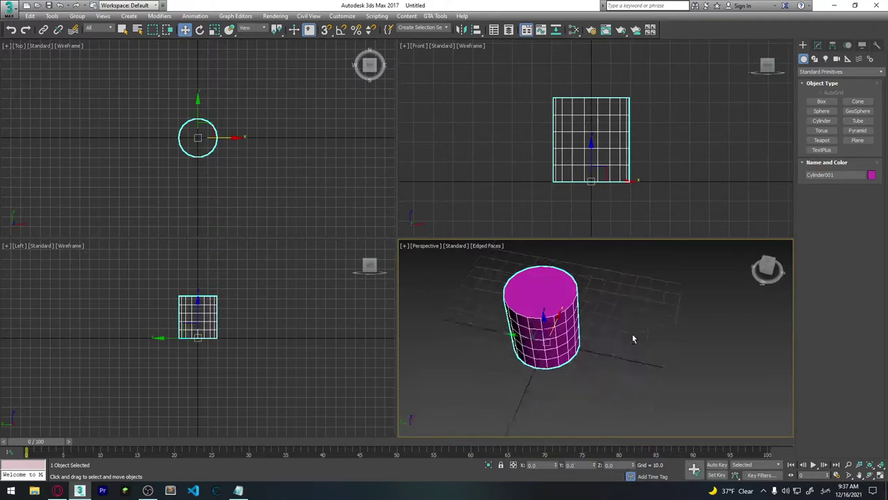
pyautogui.click(818, 45)
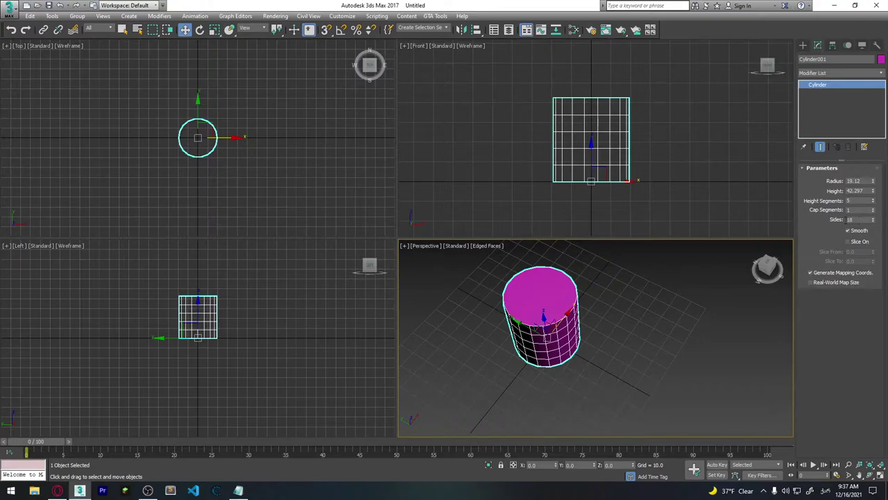
# Step: Try the cylinder with 8, 16 and then 32 sides
pyautogui.doubleClick(850, 219)
pyautogui.write('8')
pyautogui.press('Return')
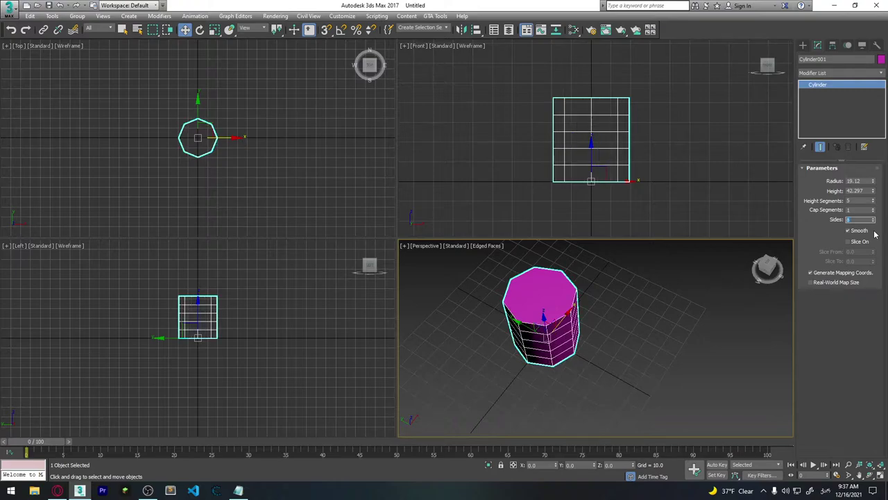
pyautogui.moveTo(585, 342)
pyautogui.keyDown('alt'); pyautogui.mouseDown(button='middle')
pyautogui.moveTo(609, 307)
pyautogui.moveTo(582, 333)
pyautogui.mouseUp(button='middle'); pyautogui.keyUp('alt')
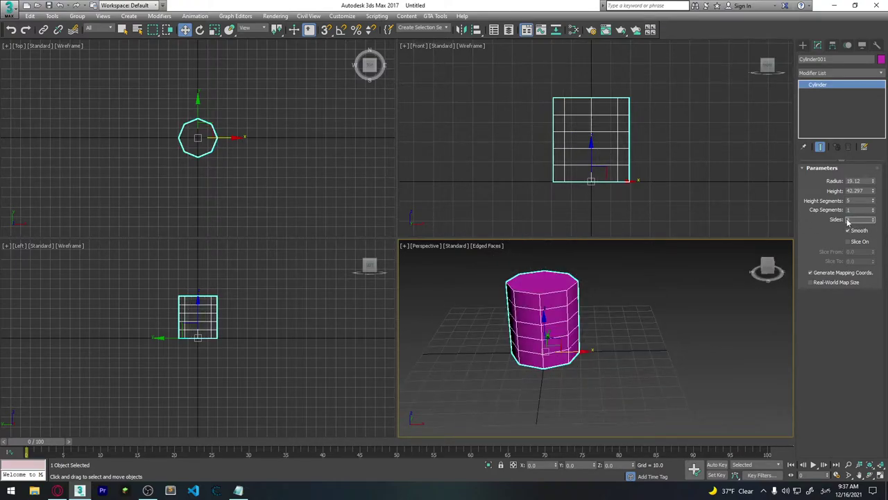
pyautogui.write('16')
pyautogui.press('Return')
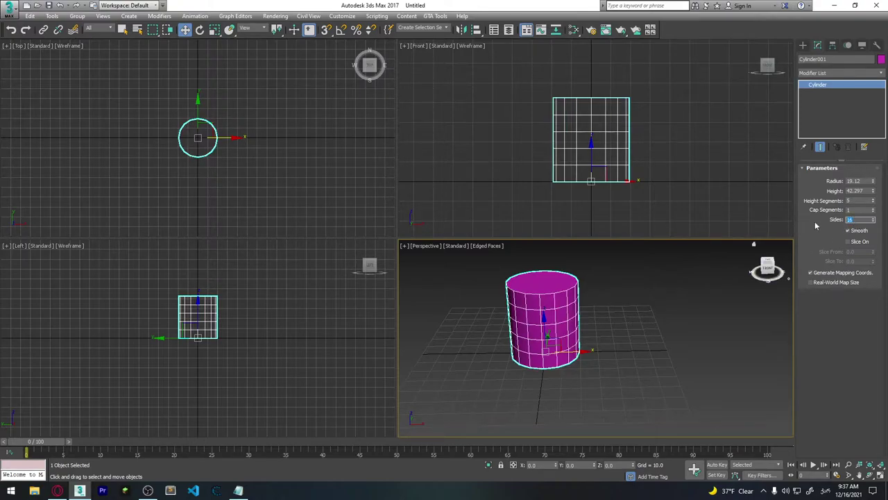
pyautogui.write('32')
pyautogui.press('Return')
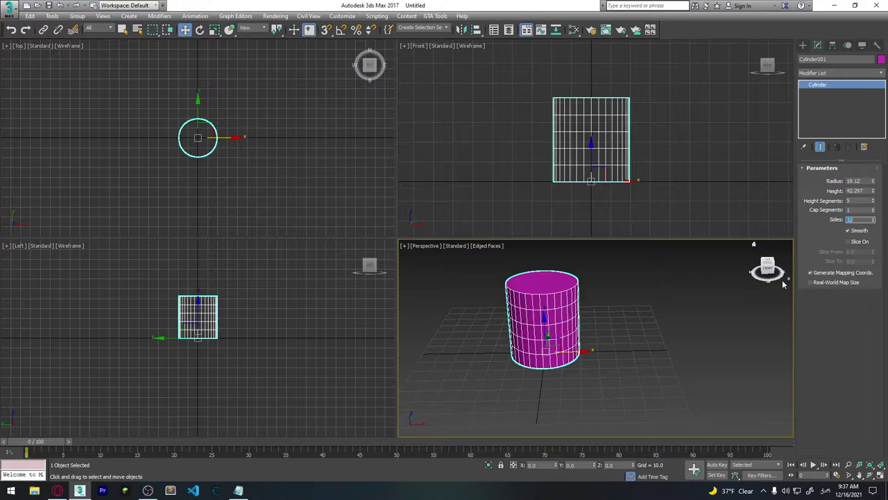
pyautogui.moveTo(600, 315)
pyautogui.keyDown('alt'); pyautogui.mouseDown(button='middle')
pyautogui.moveTo(567, 361)
pyautogui.moveTo(580, 318)
pyautogui.mouseUp(button='middle'); pyautogui.keyUp('alt')
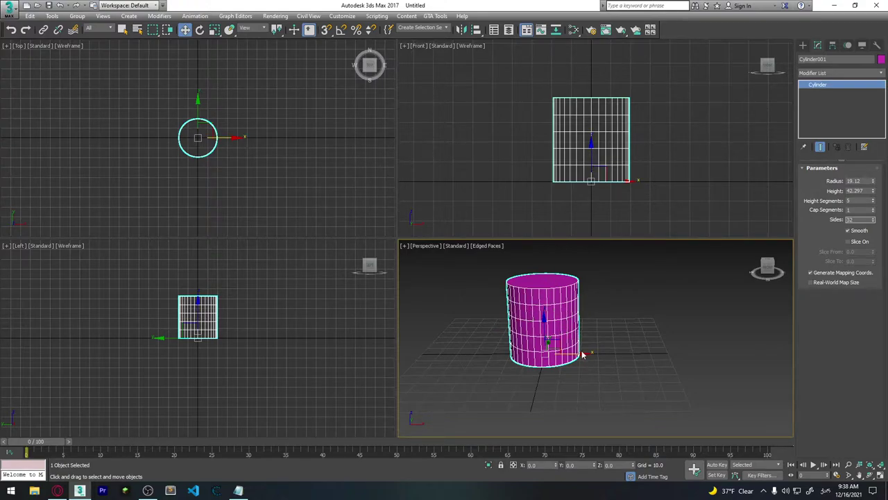
pyautogui.moveTo(583, 355)
pyautogui.keyDown('alt'); pyautogui.mouseDown(button='middle')
pyautogui.moveTo(556, 388)
pyautogui.moveTo(549, 347)
pyautogui.moveTo(535, 337)
pyautogui.mouseUp(button='middle'); pyautogui.keyUp('alt')
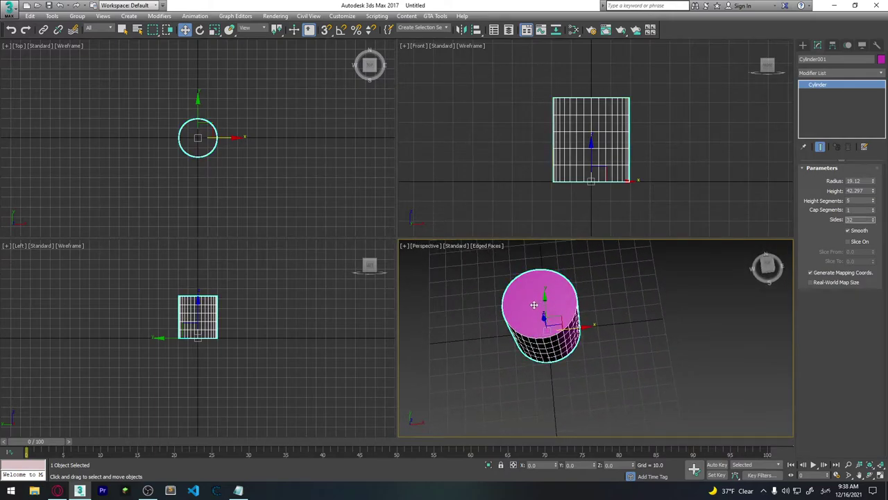
# Step: Set the cylinder's Sides back to 8
pyautogui.rightClick(534, 304)
pyautogui.moveTo(533, 305)
pyautogui.mouseDown(button='middle')
pyautogui.moveTo(570, 358)
pyautogui.moveTo(563, 347)
pyautogui.mouseUp(button='middle')
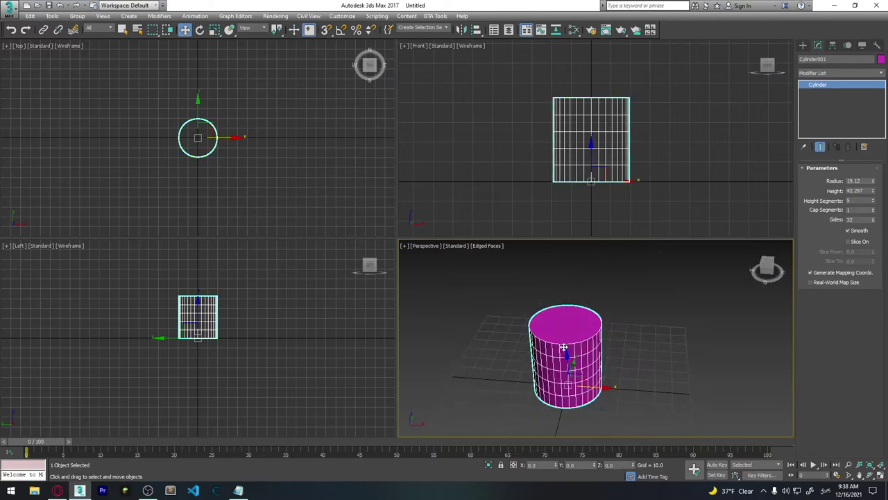
pyautogui.rightClick(563, 347)
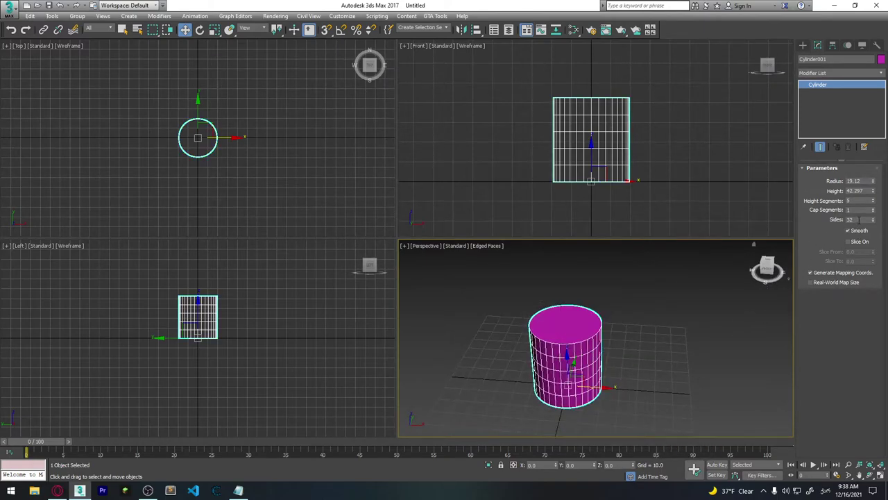
pyautogui.click(860, 218)
pyautogui.write('3')
pyautogui.write('8')
pyautogui.press('Return')
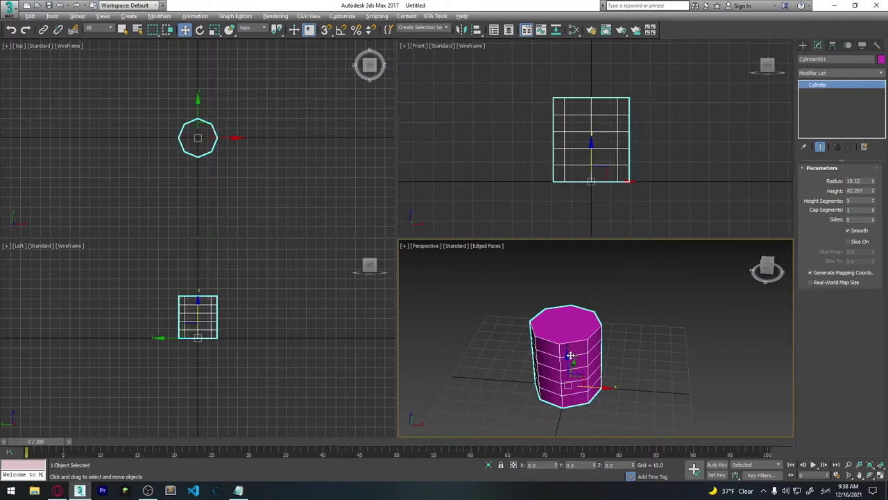
pyautogui.moveTo(571, 352)
pyautogui.keyDown('alt'); pyautogui.mouseDown(button='middle')
pyautogui.moveTo(571, 365)
pyautogui.moveTo(630, 369)
pyautogui.moveTo(628, 342)
pyautogui.moveTo(585, 366)
pyautogui.moveTo(576, 341)
pyautogui.mouseUp(button='middle'); pyautogui.keyUp('alt')
pyautogui.rightClick(568, 362)
# Step: Convert the 8-sided cylinder to Editable Poly and switch to Edge sub-object level
pyautogui.click(680, 458)
pyautogui.scroll(3, 628, 342)
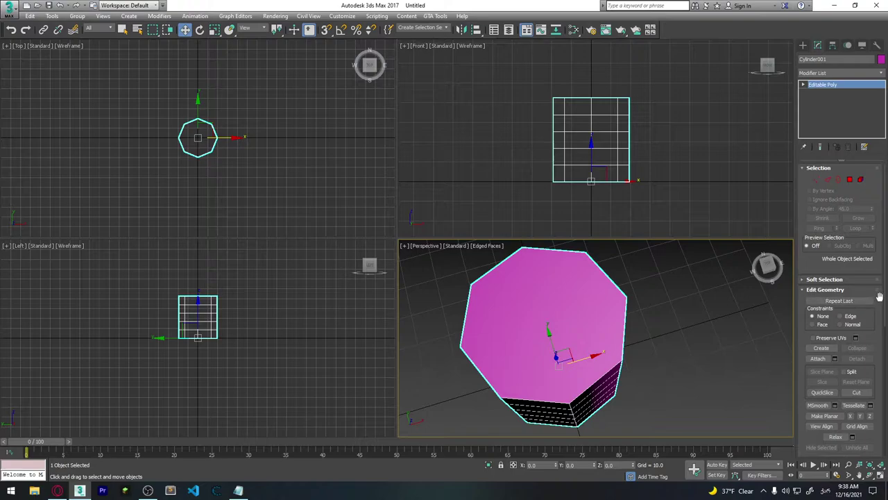
pyautogui.moveTo(874, 302); pyautogui.dragTo(868, 168)
pyautogui.scroll(3, 878, 384)
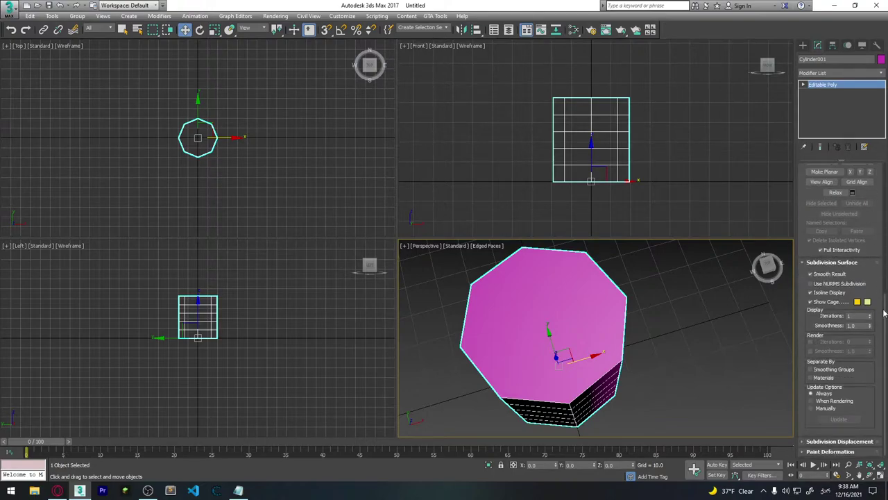
pyautogui.scroll(3, 877, 384)
pyautogui.click(828, 168)
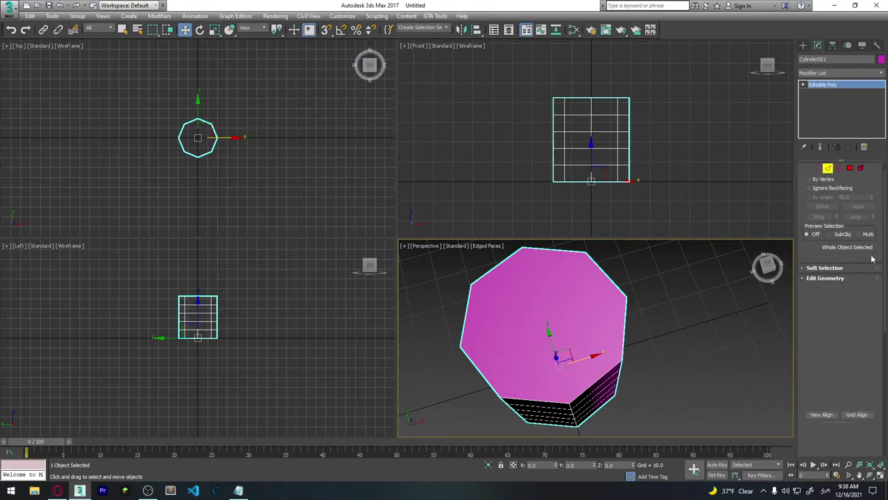
pyautogui.scroll(-3, 876, 312)
pyautogui.scroll(-3, 876, 329)
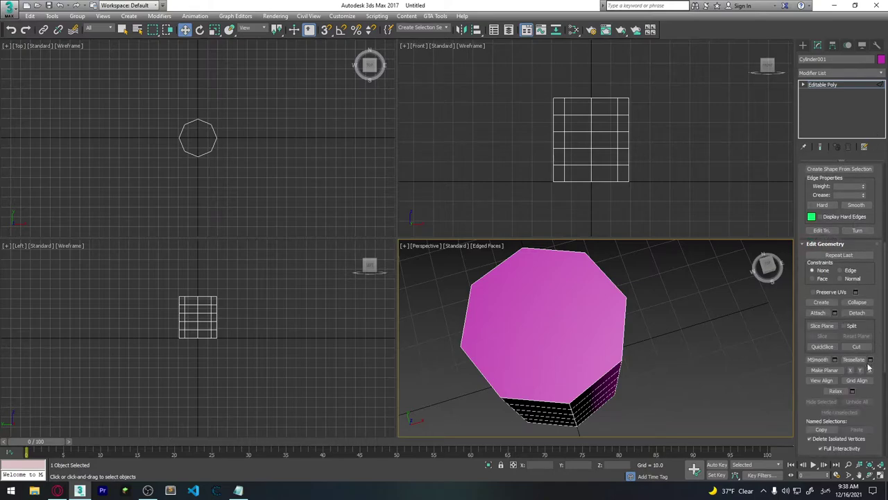
# Step: Cut edges across the top cap, edge to edge through its centre
pyautogui.click(856, 346)
pyautogui.click(571, 404)
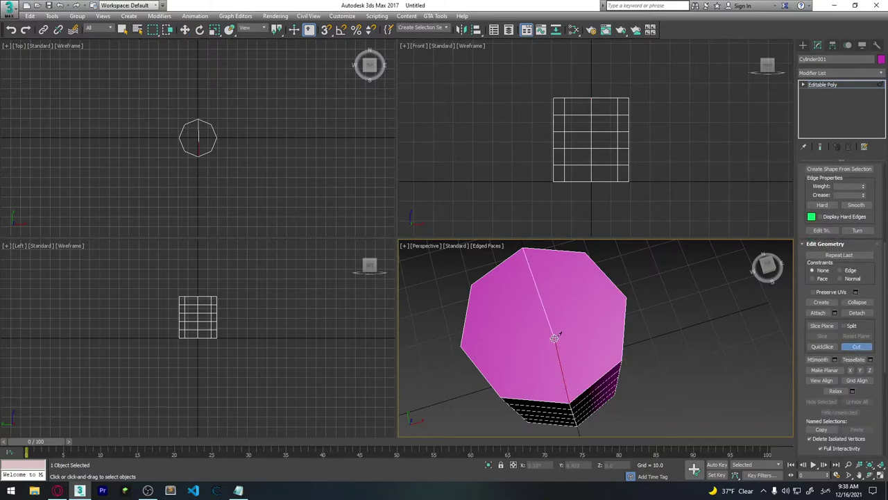
pyautogui.moveTo(549, 326); pyautogui.dragTo(569, 357, button='middle')
pyautogui.click(564, 356)
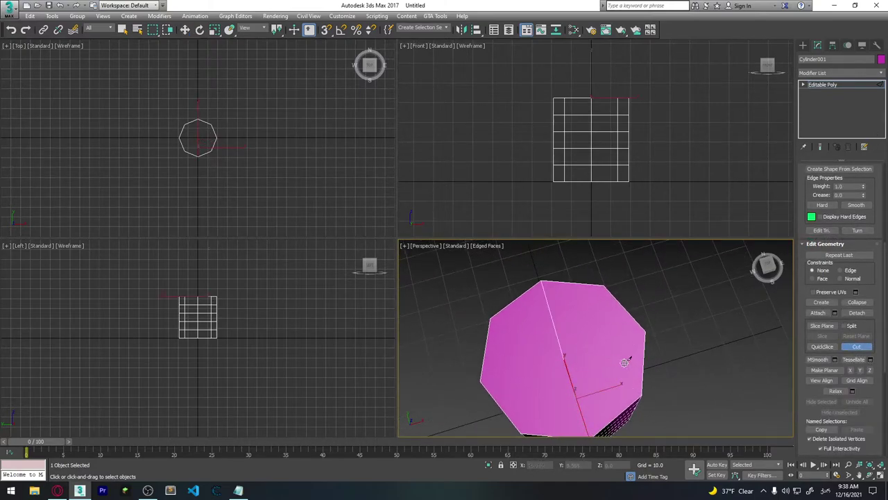
pyautogui.keyDown('alt'); pyautogui.moveTo(630, 356); pyautogui.dragTo(612, 321, button='middle'); pyautogui.keyUp('alt')
pyautogui.click(632, 298)
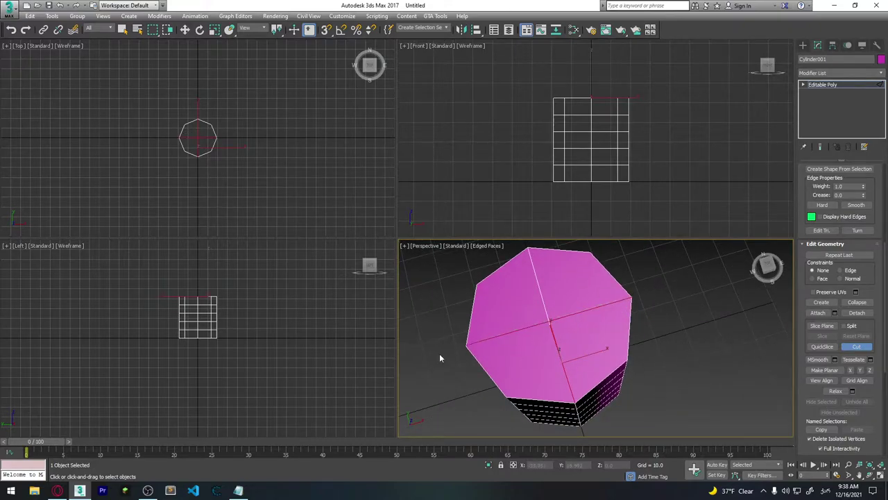
pyautogui.click(466, 345)
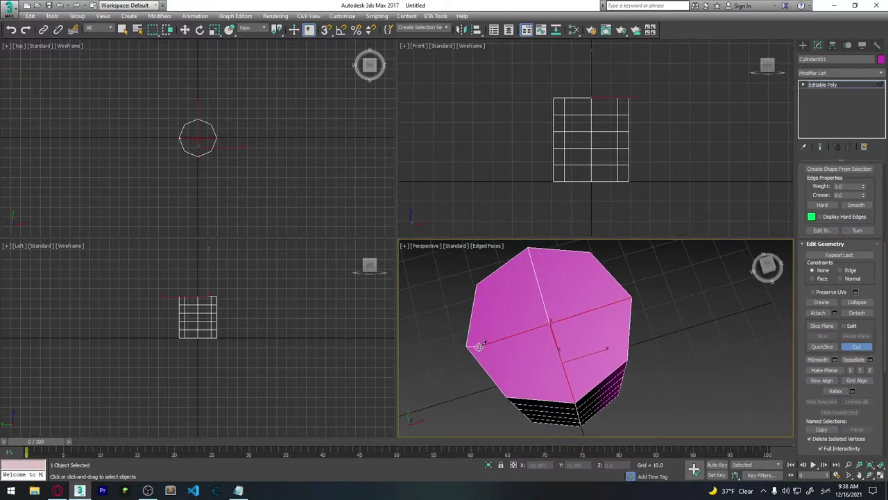
pyautogui.click(628, 358)
pyautogui.click(476, 287)
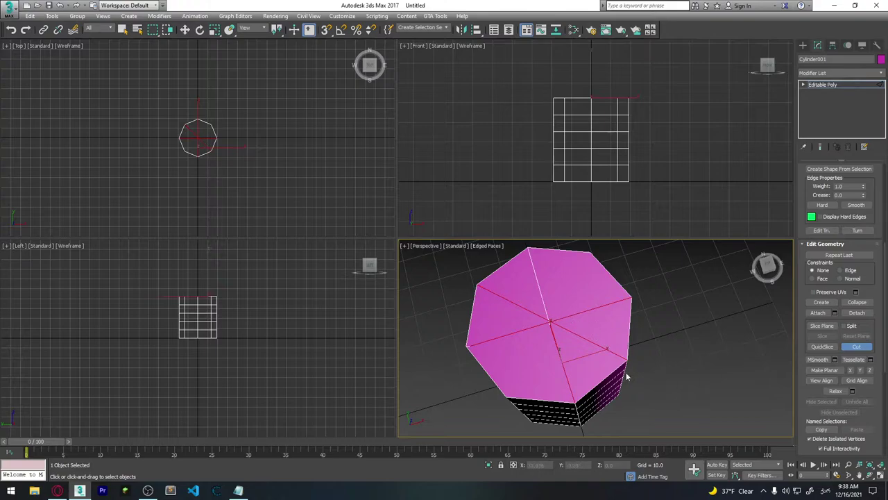
pyautogui.moveTo(627, 375)
pyautogui.keyDown('alt'); pyautogui.mouseDown(button='middle')
pyautogui.moveTo(654, 323)
pyautogui.moveTo(645, 367)
pyautogui.moveTo(569, 386)
pyautogui.mouseUp(button='middle'); pyautogui.keyUp('alt')
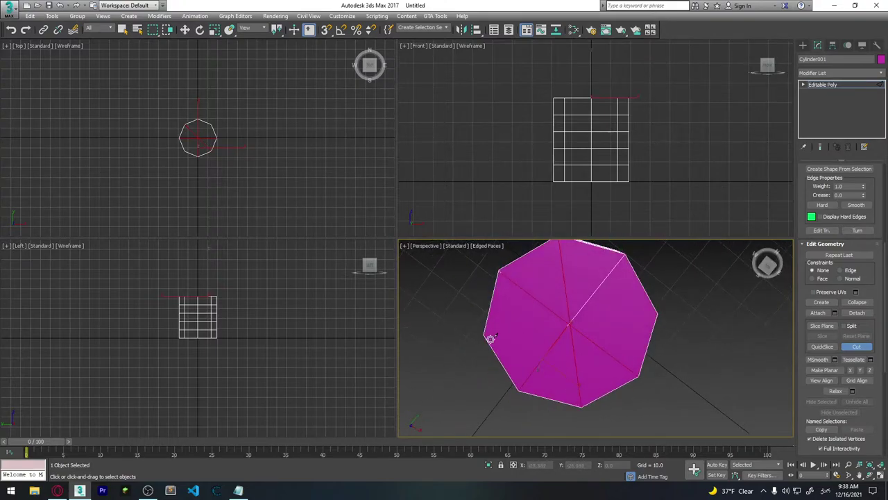
pyautogui.click(655, 313)
pyautogui.moveTo(647, 381)
pyautogui.keyDown('alt'); pyautogui.mouseDown(button='middle')
pyautogui.moveTo(678, 305)
pyautogui.moveTo(581, 341)
pyautogui.moveTo(577, 319)
pyautogui.mouseUp(button='middle'); pyautogui.keyUp('alt')
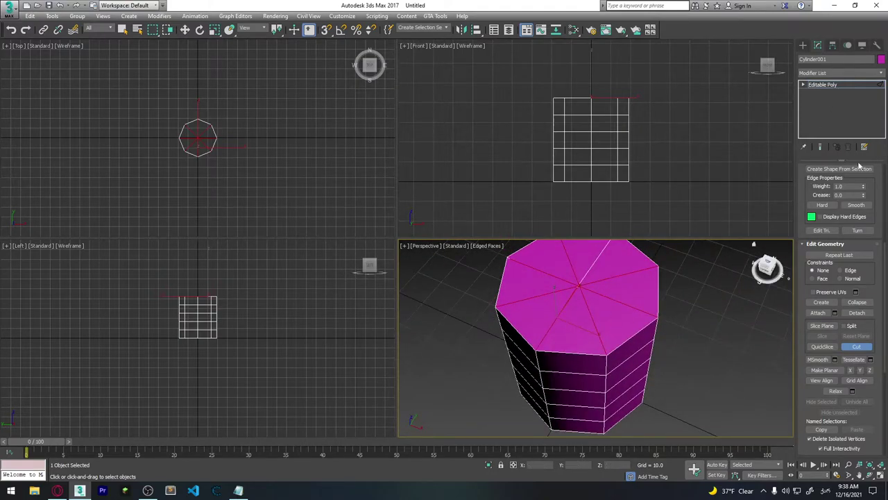
# Step: Finish cutting and switch to Polygon sub-object level
pyautogui.click(856, 346)
pyautogui.press('w')
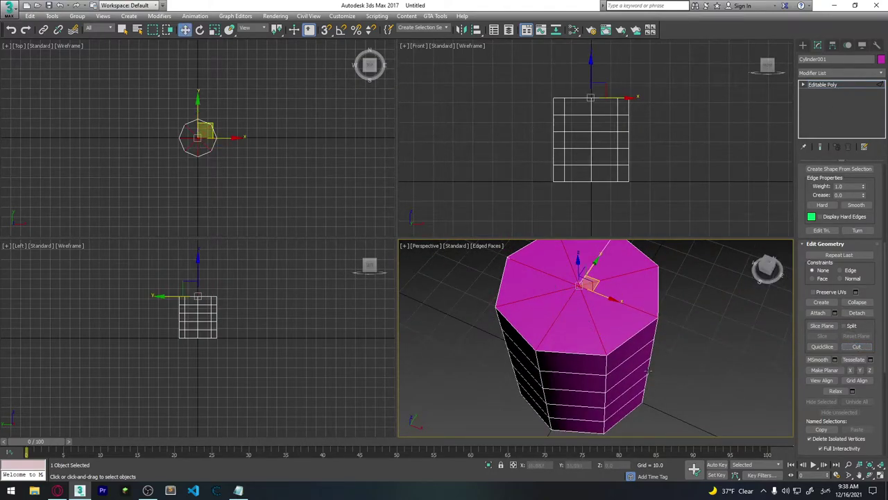
pyautogui.moveTo(646, 371)
pyautogui.keyDown('alt'); pyautogui.mouseDown(button='middle')
pyautogui.moveTo(677, 281)
pyautogui.moveTo(715, 313)
pyautogui.moveTo(626, 271)
pyautogui.mouseUp(button='middle'); pyautogui.keyUp('alt')
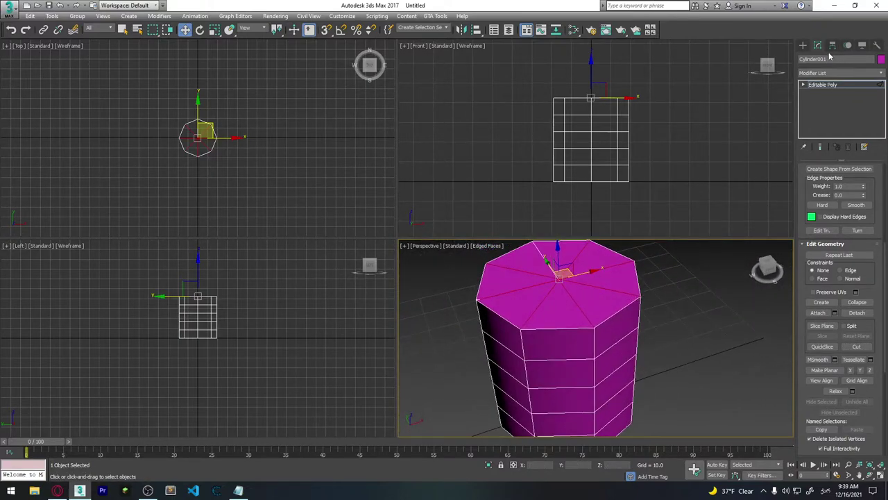
pyautogui.scroll(3, 886, 214)
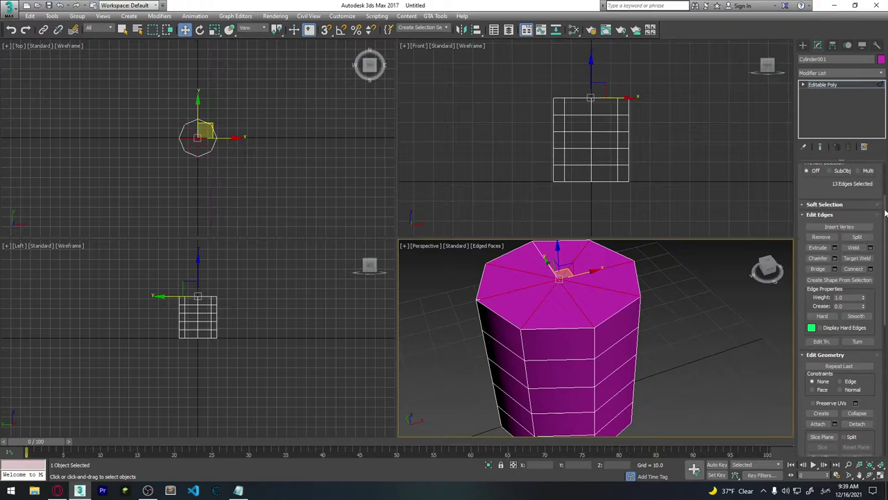
pyautogui.scroll(2, 885, 214)
pyautogui.click(850, 180)
# Step: Extrude an upper side face of the cylinder a short distance and add a first bevel
pyautogui.click(549, 347)
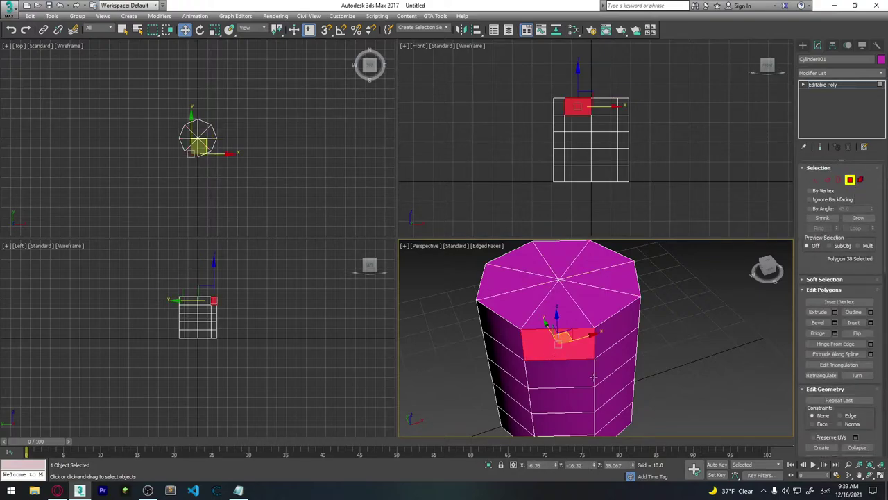
pyautogui.keyDown('alt'); pyautogui.moveTo(594, 378); pyautogui.dragTo(659, 350, button='middle'); pyautogui.keyUp('alt')
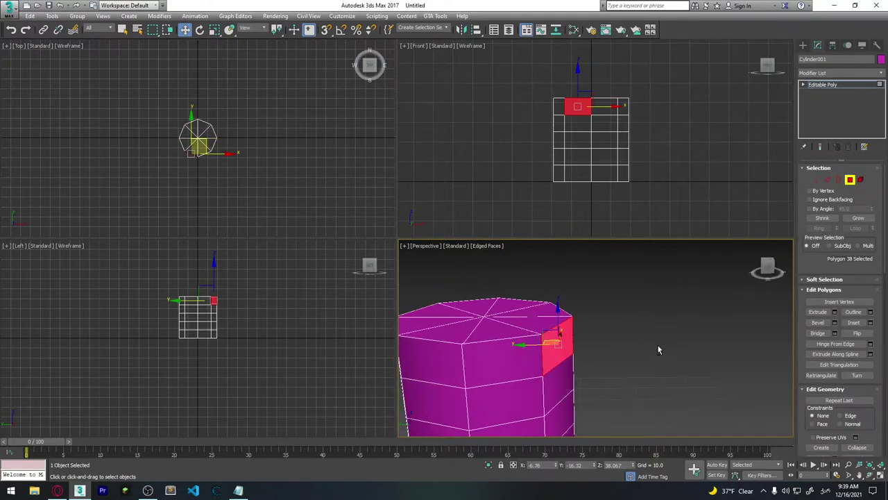
pyautogui.click(835, 312)
pyautogui.moveTo(602, 356); pyautogui.dragTo(604, 370)
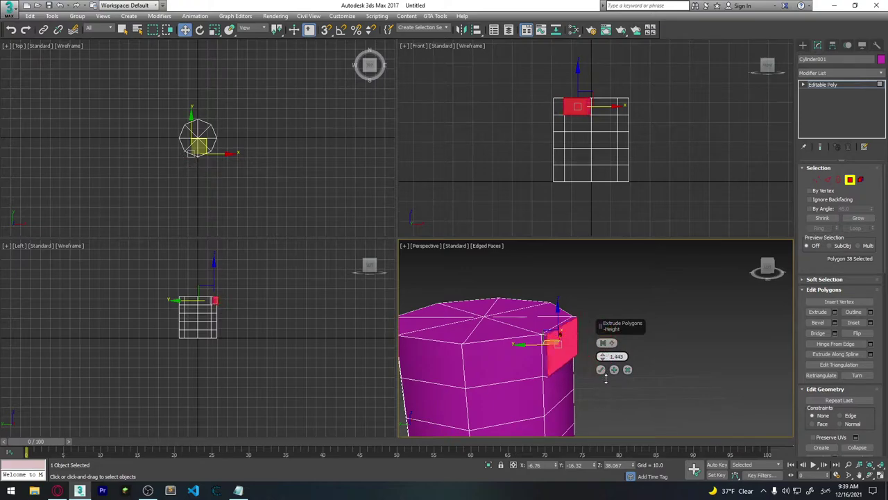
pyautogui.click(601, 369)
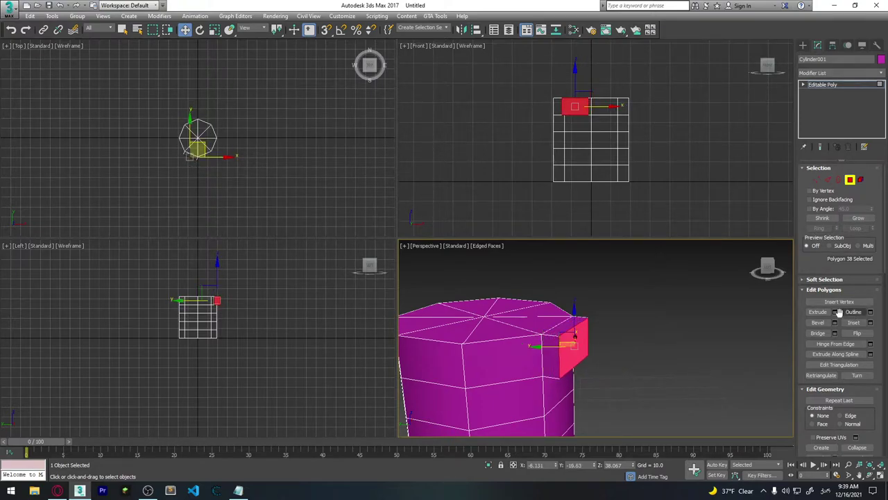
pyautogui.click(834, 322)
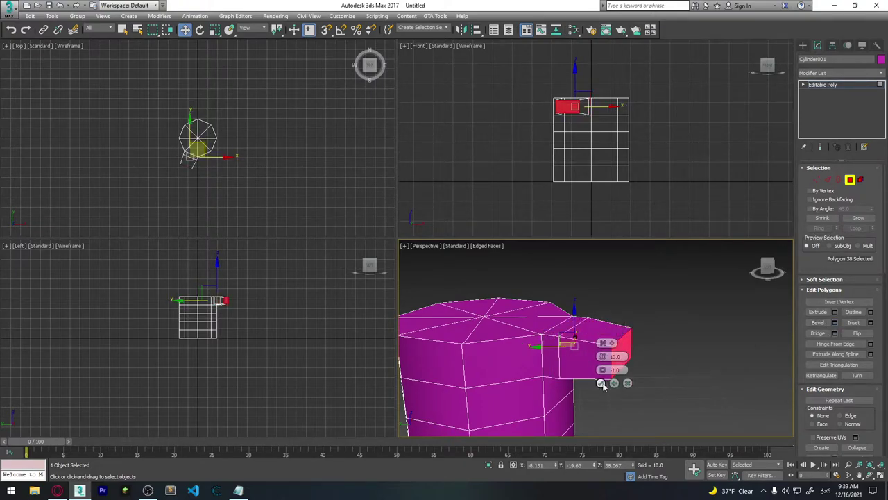
pyautogui.click(601, 382)
# Step: Bevel the end face much further out, then bevel again with zero height to widen it
pyautogui.click(836, 324)
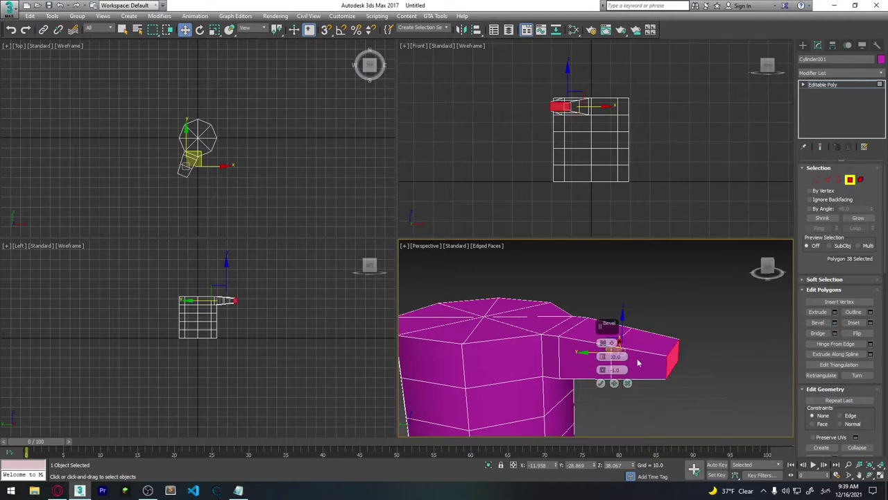
pyautogui.moveTo(602, 356)
pyautogui.mouseDown()
pyautogui.moveTo(611, 378)
pyautogui.moveTo(601, 358)
pyautogui.mouseUp()
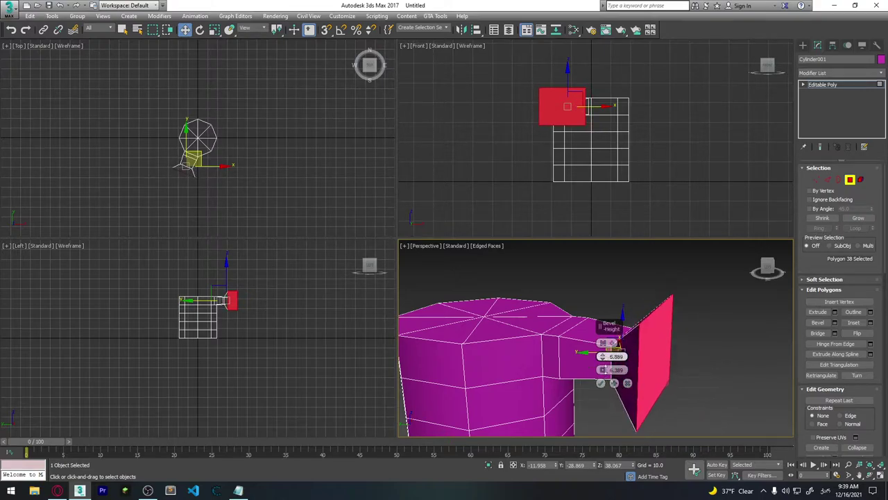
pyautogui.click(601, 383)
pyautogui.moveTo(673, 359)
pyautogui.keyDown('alt'); pyautogui.mouseDown(button='middle')
pyautogui.moveTo(602, 359)
pyautogui.moveTo(735, 373)
pyautogui.moveTo(705, 356)
pyautogui.mouseUp(button='middle'); pyautogui.keyUp('alt')
pyautogui.click(834, 323)
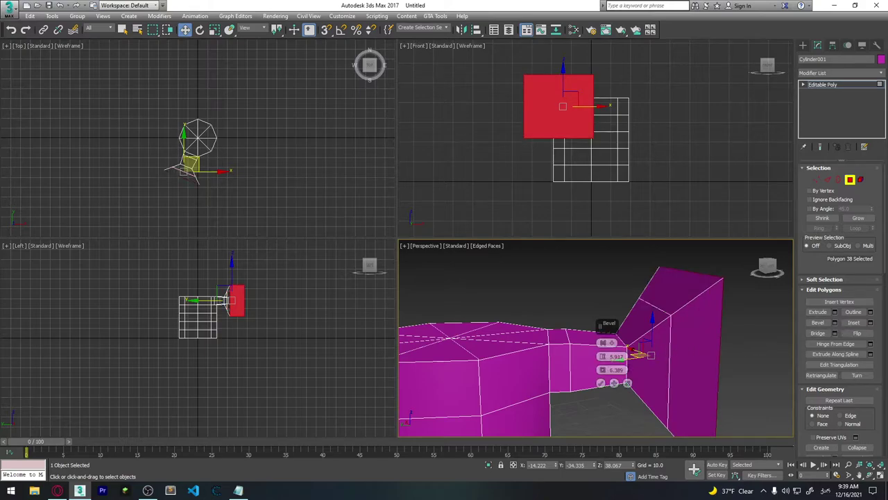
pyautogui.rightClick(610, 372)
pyautogui.moveTo(603, 369); pyautogui.dragTo(603, 364)
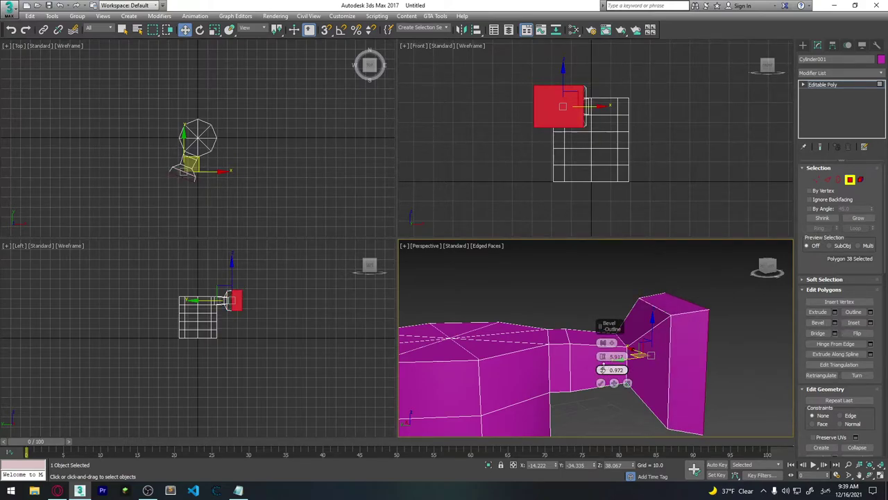
pyautogui.click(602, 384)
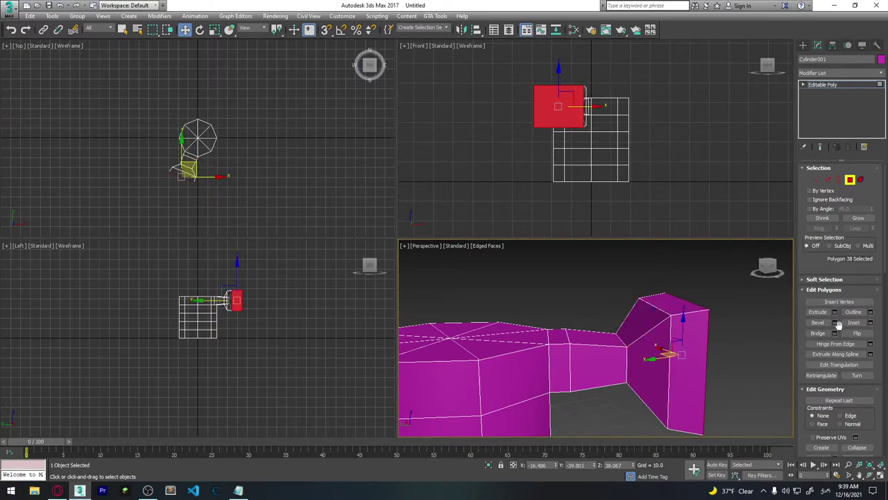
# Step: Add a final short, shrinking bevel to finish the arm's block and deselect the face
pyautogui.click(835, 323)
pyautogui.keyDown('alt'); pyautogui.moveTo(667, 347); pyautogui.dragTo(610, 361, button='middle'); pyautogui.keyUp('alt')
pyautogui.moveTo(610, 359); pyautogui.dragTo(602, 380)
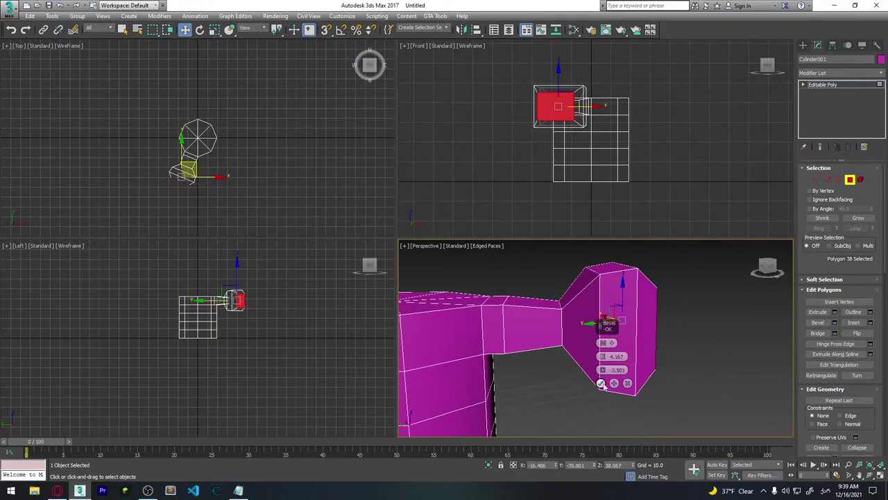
pyautogui.click(602, 384)
pyautogui.moveTo(660, 347)
pyautogui.keyDown('alt'); pyautogui.mouseDown(button='middle')
pyautogui.moveTo(587, 369)
pyautogui.moveTo(679, 315)
pyautogui.moveTo(559, 340)
pyautogui.moveTo(686, 325)
pyautogui.moveTo(649, 248)
pyautogui.mouseUp(button='middle'); pyautogui.keyUp('alt')
pyautogui.click(679, 314)
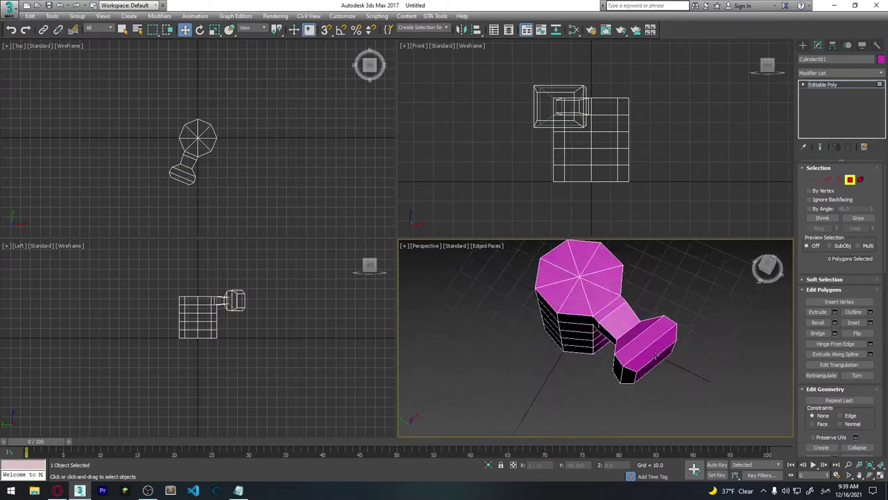
# Step: Delete the unwanted cylinder body faces, leaving one wedge that carries the arm
pyautogui.click(601, 381)
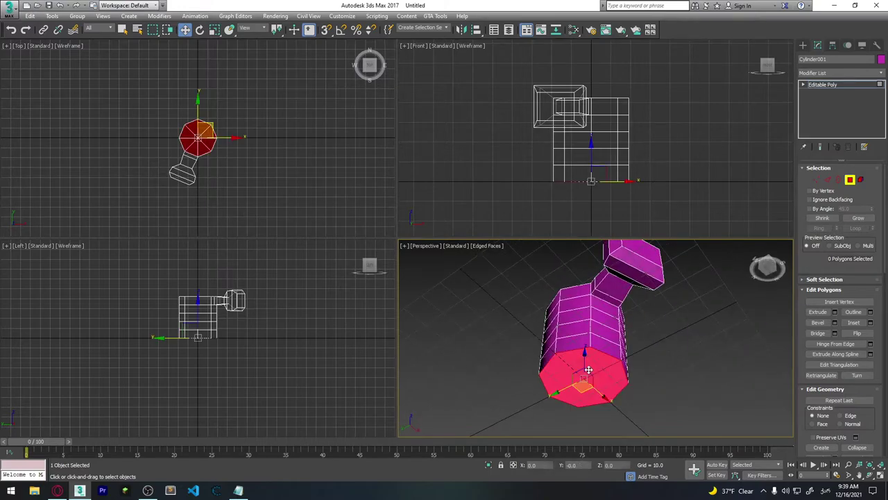
pyautogui.click(645, 295)
pyautogui.keyDown('alt'); pyautogui.moveTo(648, 292); pyautogui.dragTo(583, 352, button='middle'); pyautogui.keyUp('alt')
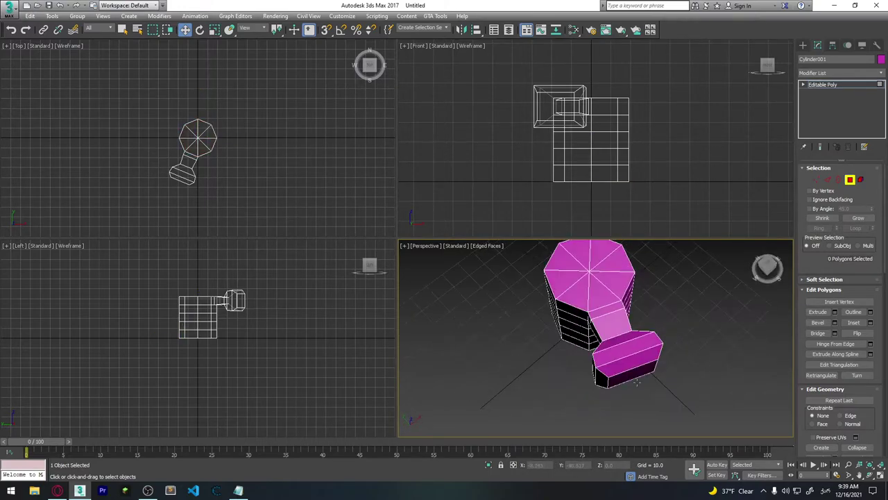
pyautogui.hotkey('ctrl', 'z')
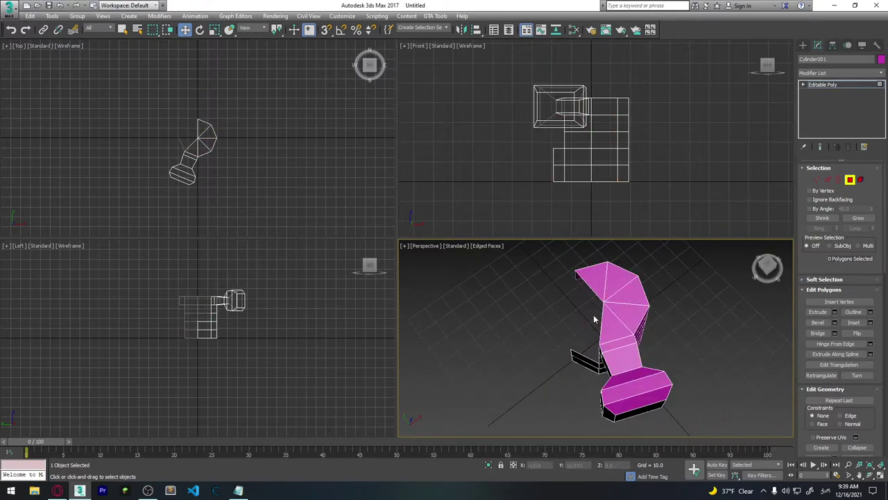
pyautogui.hotkey('ctrl', 'z')
pyautogui.hotkey('ctrl', 'z')
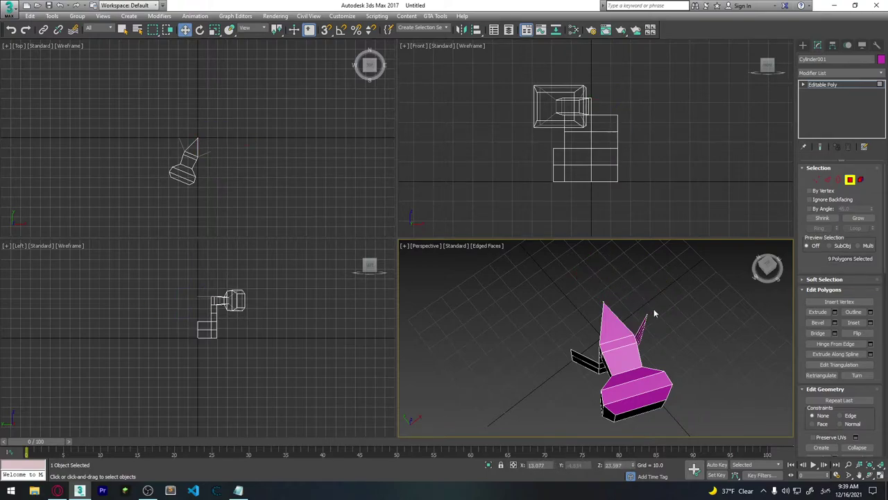
pyautogui.hotkey('ctrl', 'z')
pyautogui.hotkey('ctrl', 'z')
pyautogui.hotkey('ctrl', 'z')
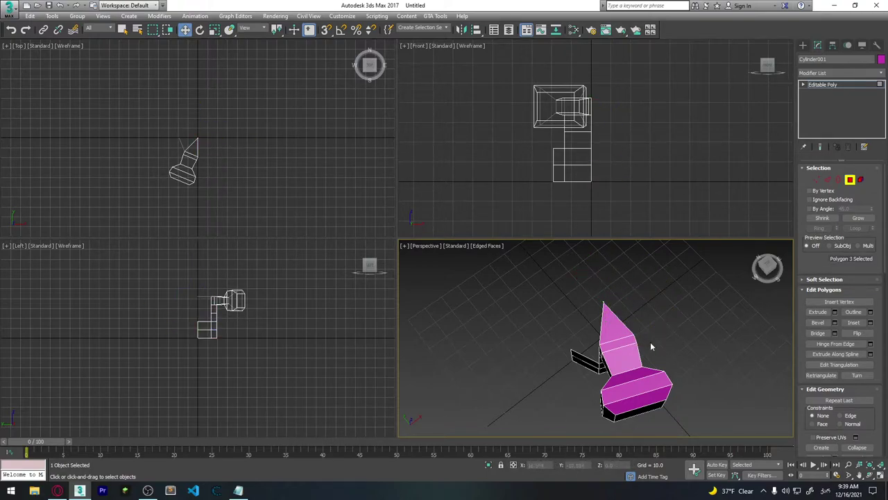
# Step: Inspect the pointed wedge's tip face, then leave Polygon sub-object mode
pyautogui.moveTo(652, 349)
pyautogui.keyDown('alt'); pyautogui.mouseDown(button='middle')
pyautogui.moveTo(657, 303)
pyautogui.moveTo(595, 301)
pyautogui.moveTo(680, 380)
pyautogui.mouseUp(button='middle'); pyautogui.keyUp('alt')
pyautogui.moveTo(588, 366)
pyautogui.keyDown('alt'); pyautogui.mouseDown(button='middle')
pyautogui.moveTo(637, 335)
pyautogui.moveTo(674, 353)
pyautogui.moveTo(632, 389)
pyautogui.mouseUp(button='middle'); pyautogui.keyUp('alt')
pyautogui.keyDown('alt'); pyautogui.moveTo(644, 322); pyautogui.dragTo(644, 308, button='middle'); pyautogui.keyUp('alt')
pyautogui.click(626, 287)
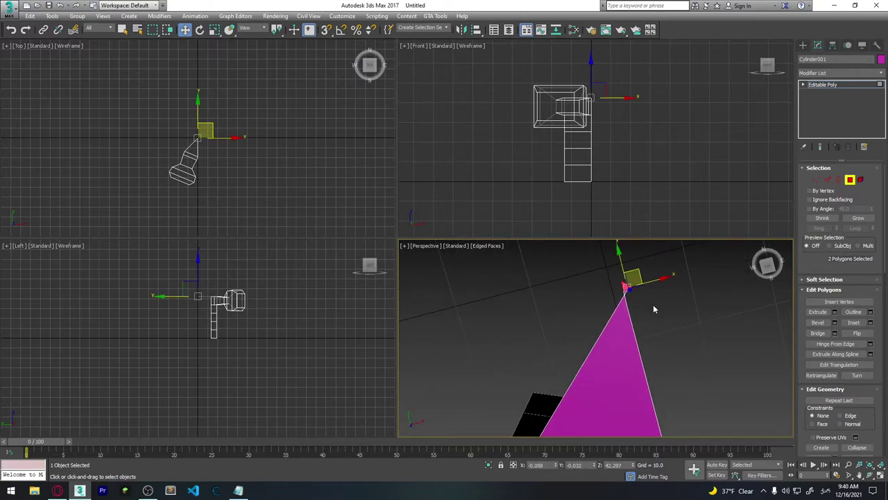
pyautogui.click(653, 303)
pyautogui.click(627, 292)
pyautogui.click(698, 301)
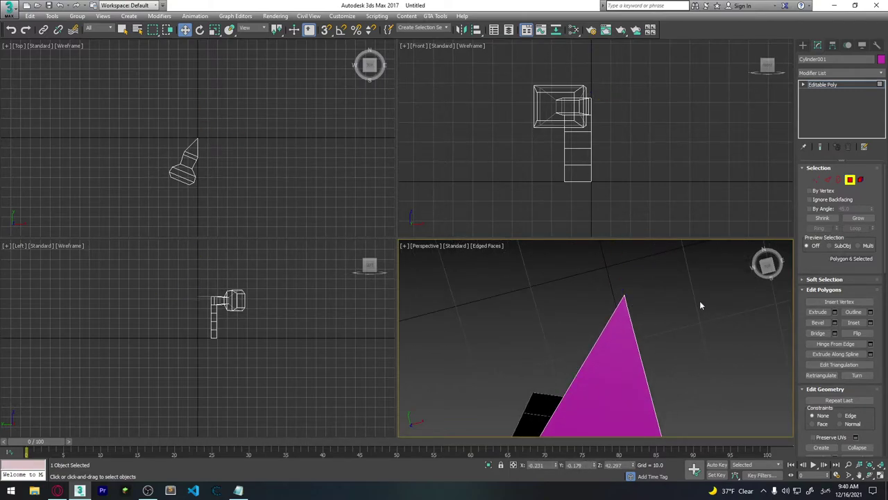
pyautogui.moveTo(700, 301)
pyautogui.keyDown('alt'); pyautogui.mouseDown(button='middle')
pyautogui.moveTo(710, 314)
pyautogui.moveTo(660, 301)
pyautogui.mouseUp(button='middle'); pyautogui.keyUp('alt')
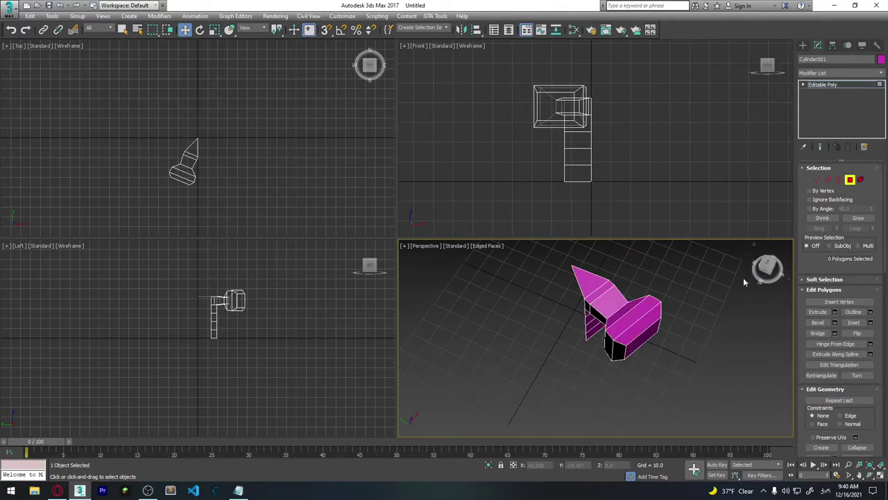
pyautogui.click(850, 179)
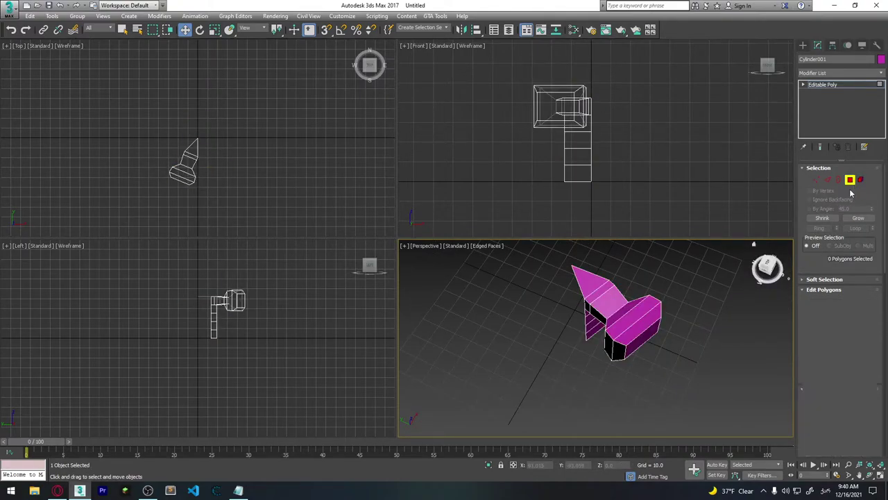
pyautogui.keyDown('alt'); pyautogui.moveTo(624, 306); pyautogui.dragTo(664, 297, button='middle'); pyautogui.keyUp('alt')
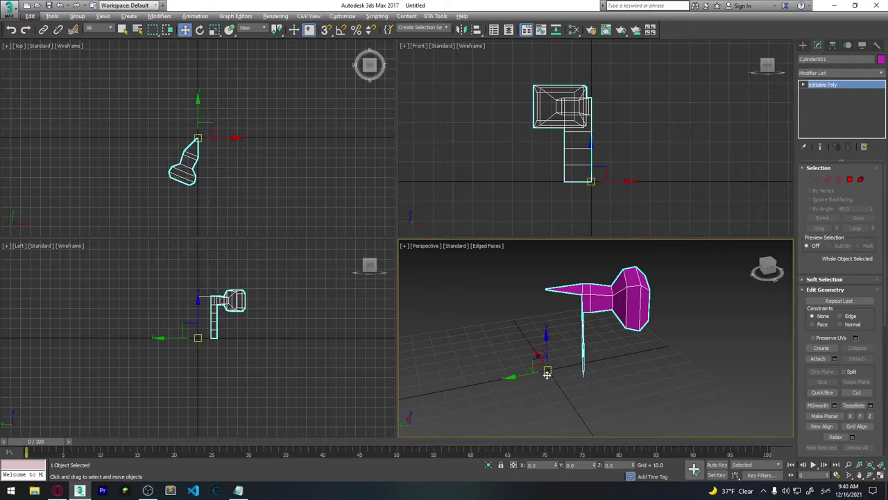
pyautogui.moveTo(543, 365)
pyautogui.keyDown('alt'); pyautogui.mouseDown(button='middle')
pyautogui.moveTo(577, 367)
pyautogui.moveTo(559, 370)
pyautogui.mouseUp(button='middle'); pyautogui.keyUp('alt')
pyautogui.press('e')
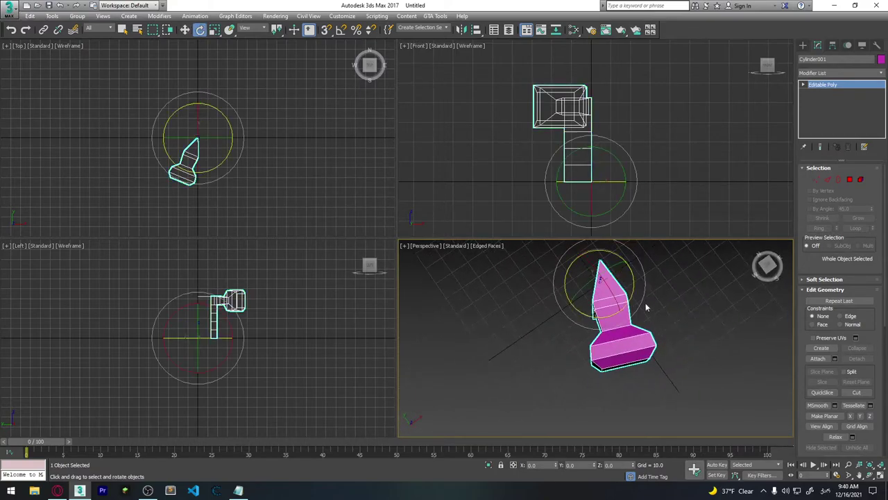
pyautogui.keyDown('alt'); pyautogui.moveTo(608, 334); pyautogui.dragTo(583, 345, button='middle'); pyautogui.keyUp('alt')
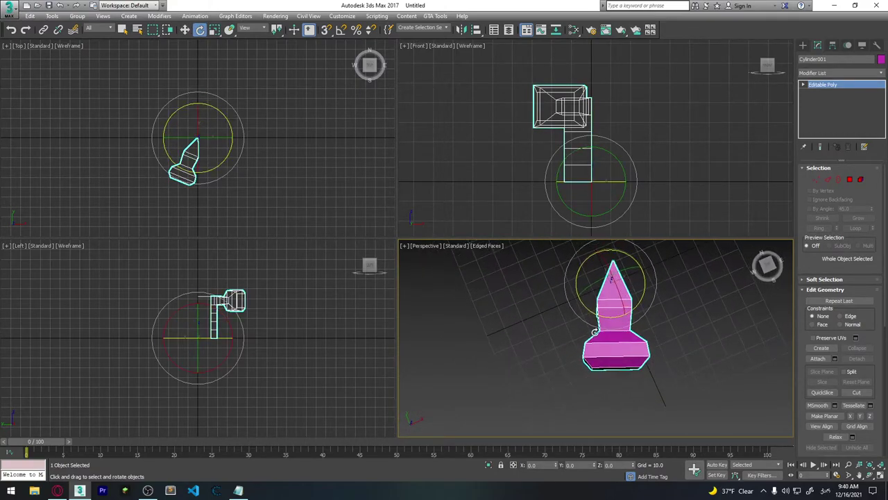
pyautogui.moveTo(575, 328)
pyautogui.keyDown('shift'); pyautogui.mouseDown()
pyautogui.moveTo(599, 292)
pyautogui.moveTo(619, 323)
pyautogui.mouseUp(); pyautogui.keyUp('shift')
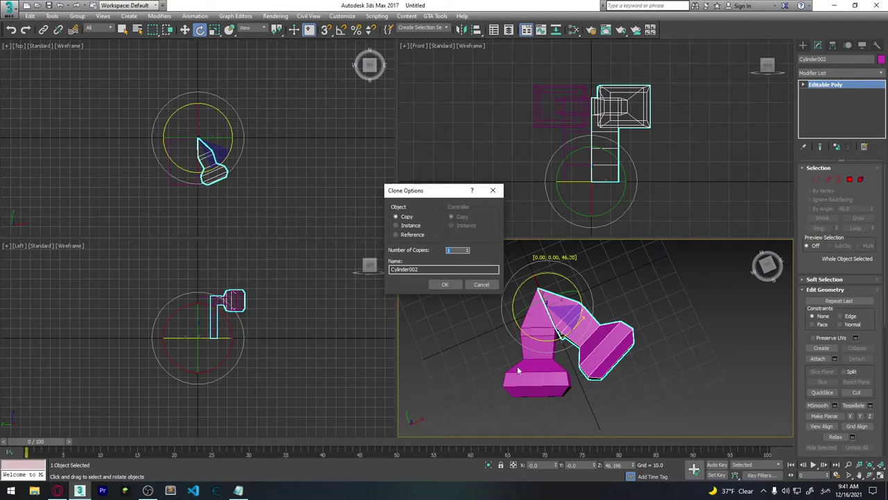
pyautogui.click(455, 283)
pyautogui.click(451, 283)
pyautogui.moveTo(597, 298)
pyautogui.keyDown('alt'); pyautogui.mouseDown(button='middle')
pyautogui.moveTo(616, 286)
pyautogui.moveTo(540, 347)
pyautogui.moveTo(550, 309)
pyautogui.mouseUp(button='middle'); pyautogui.keyUp('alt')
pyautogui.click(617, 291)
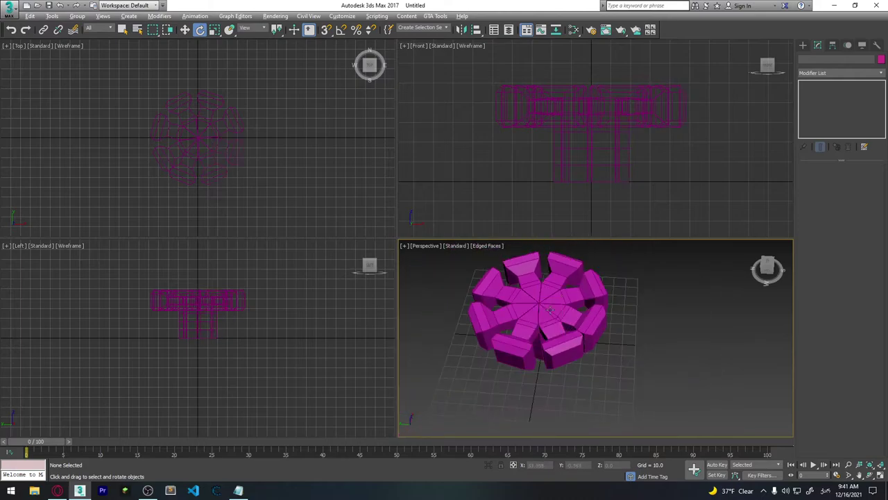
pyautogui.scroll(5, 553, 330)
pyautogui.scroll(2, 556, 344)
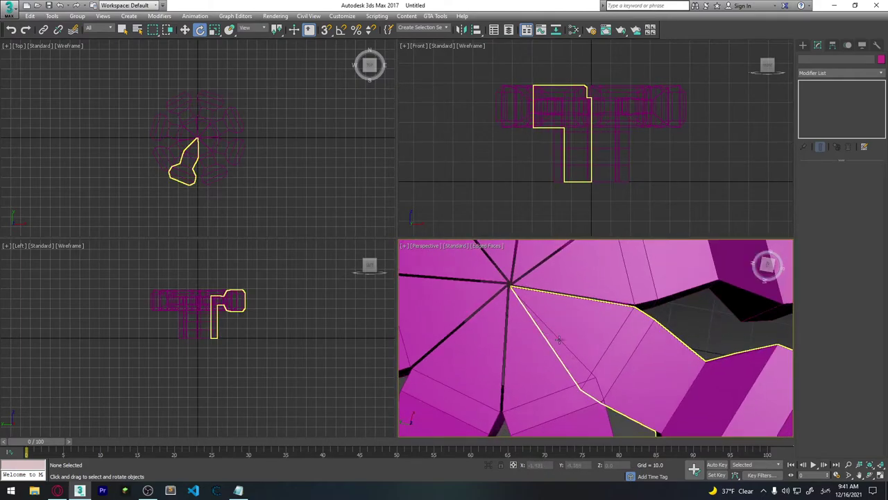
pyautogui.scroll(-5, 559, 340)
pyautogui.moveTo(560, 340)
pyautogui.keyDown('alt'); pyautogui.mouseDown(button='middle')
pyautogui.moveTo(535, 385)
pyautogui.moveTo(562, 416)
pyautogui.moveTo(585, 364)
pyautogui.mouseUp(button='middle'); pyautogui.keyUp('alt')
pyautogui.click(565, 416)
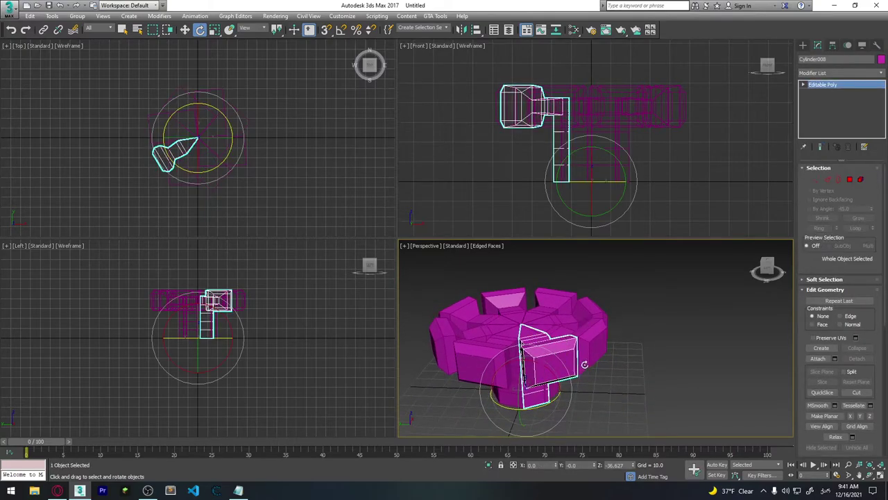
pyautogui.hotkey('ctrl', 'z')
pyautogui.moveTo(638, 367)
pyautogui.keyDown('alt'); pyautogui.mouseDown(button='middle')
pyautogui.moveTo(587, 391)
pyautogui.moveTo(594, 359)
pyautogui.mouseUp(button='middle'); pyautogui.keyUp('alt')
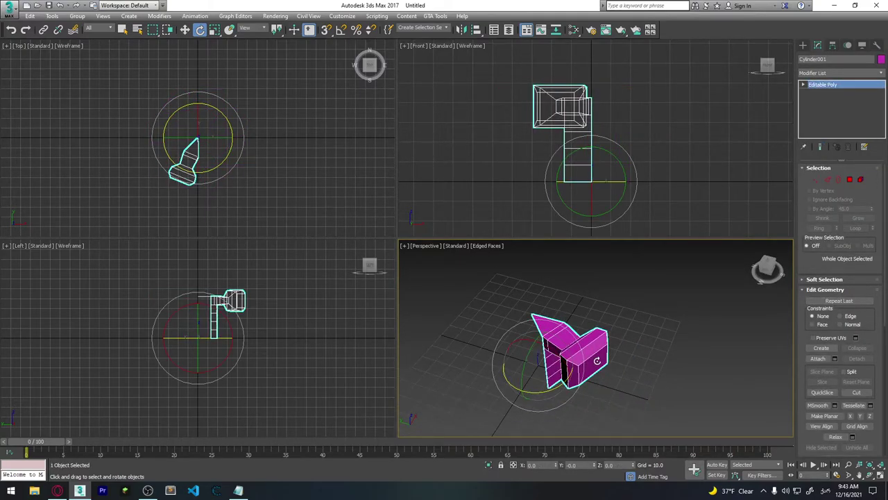
# Step: Open Grid and Snap Settings showing 5.0° angle snap, and test-rotate the arm back and forth
pyautogui.rightClick(340, 36)
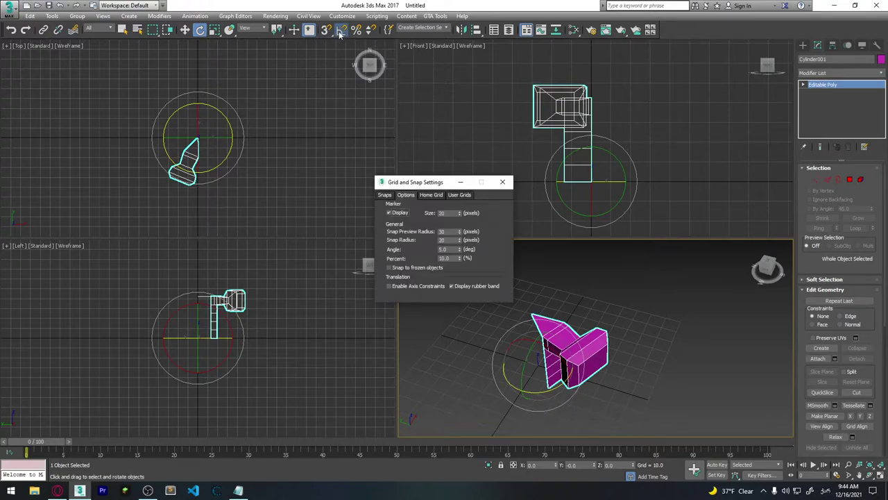
pyautogui.moveTo(422, 186); pyautogui.dragTo(386, 165)
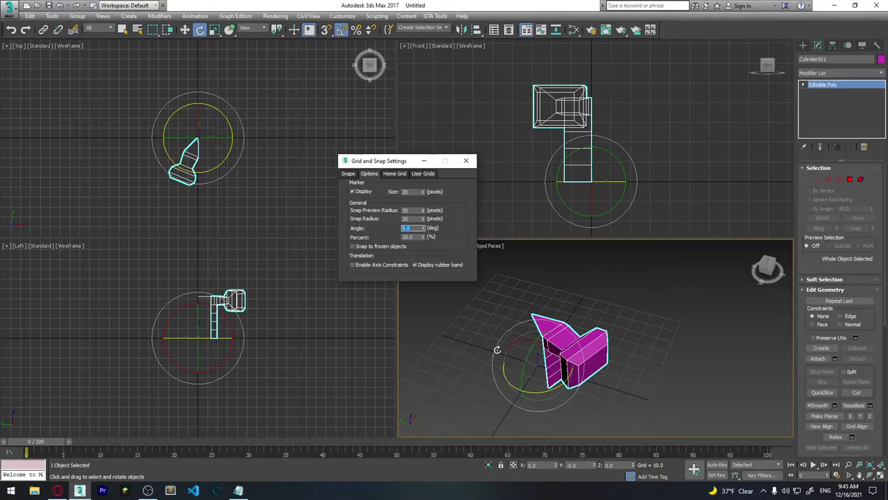
pyautogui.moveTo(544, 393); pyautogui.dragTo(539, 389)
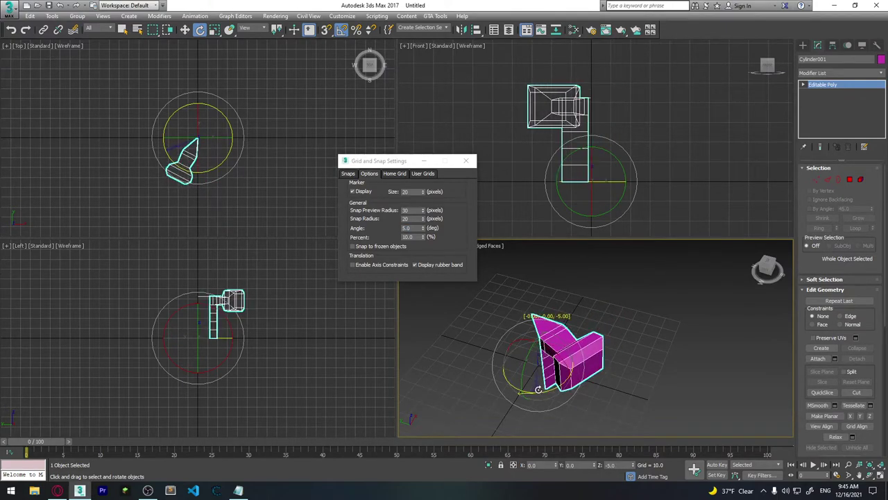
pyautogui.moveTo(539, 390); pyautogui.dragTo(546, 389)
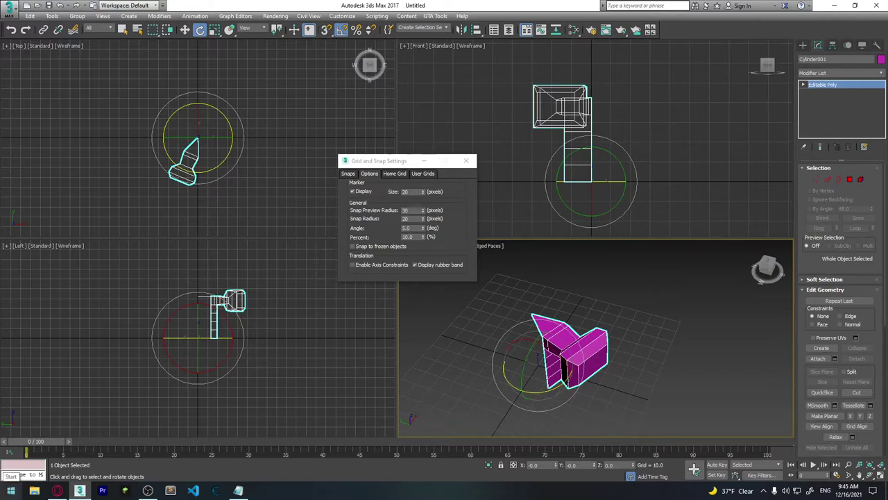
# Step: Launch Calculator from the Start search and compute 360 ÷ 8 = 45
pyautogui.press('super')
pyautogui.write('calc')
pyautogui.press('Return')
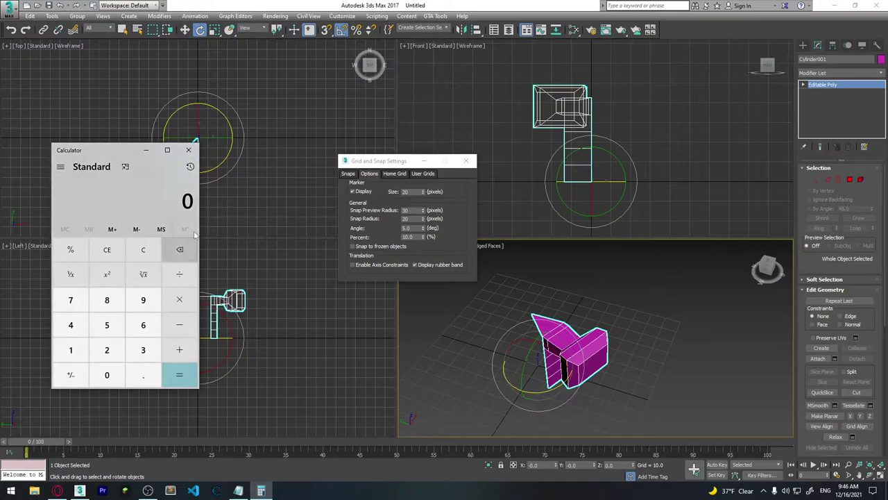
pyautogui.click(143, 350)
pyautogui.click(143, 324)
pyautogui.click(108, 374)
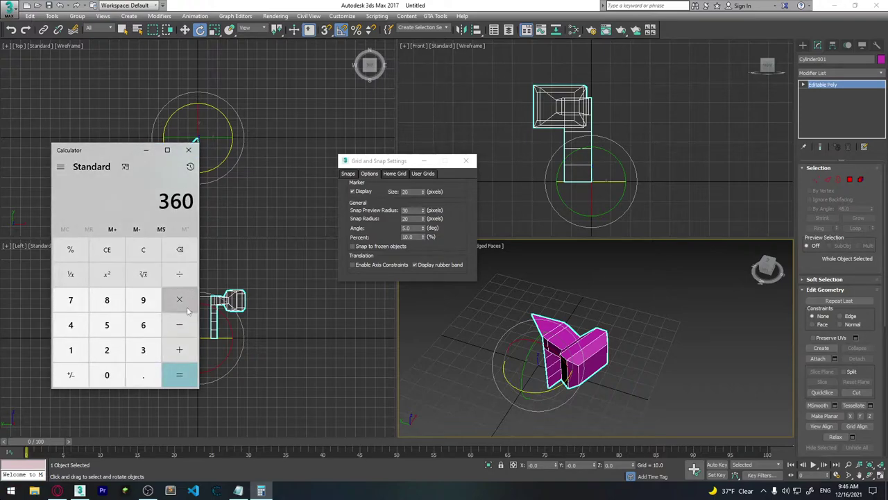
pyautogui.click(179, 274)
pyautogui.click(107, 300)
pyautogui.click(186, 380)
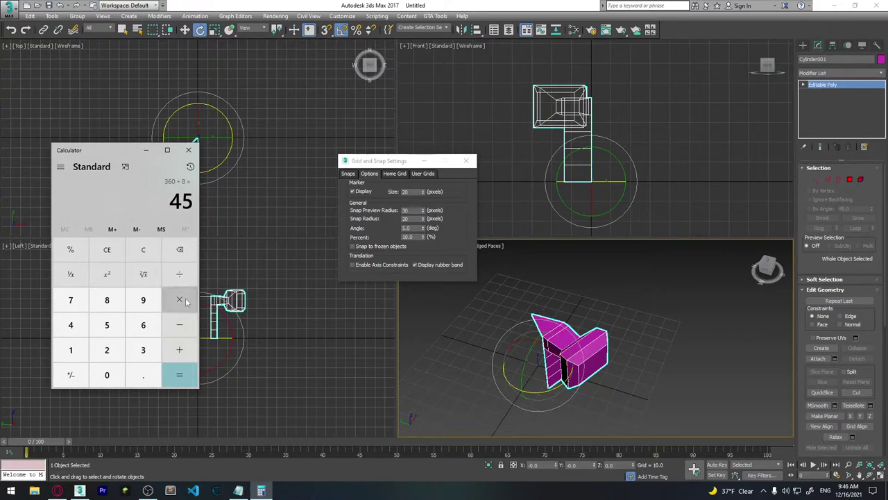
# Step: Halve 45 to 22.5, apply it as the angle snap, and close the snap settings
pyautogui.click(179, 274)
pyautogui.click(107, 350)
pyautogui.click(186, 376)
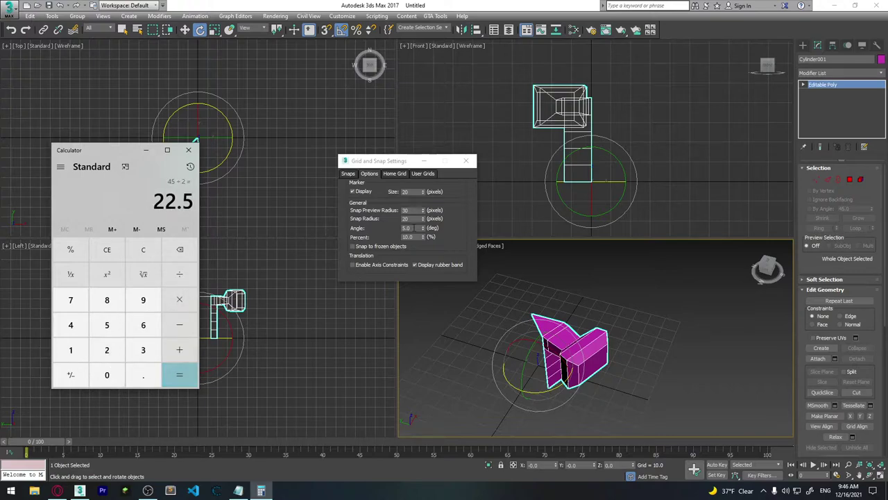
pyautogui.click(385, 238)
pyautogui.write('22.5')
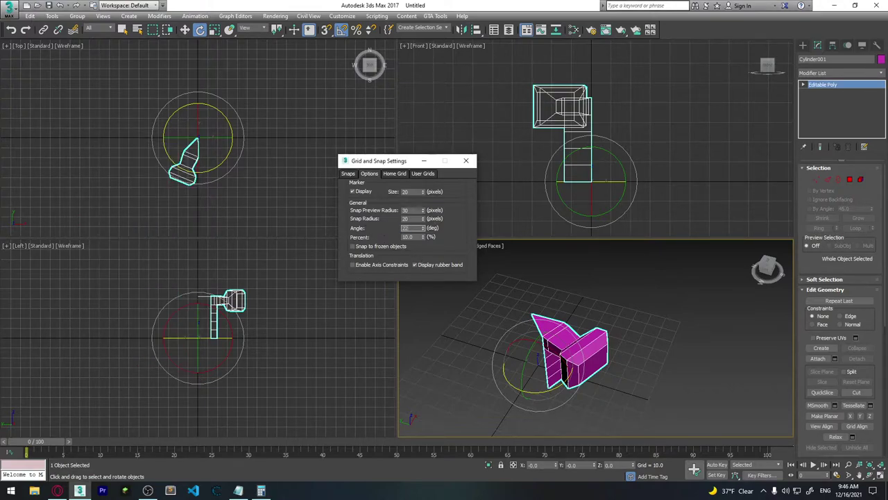
pyautogui.click(466, 161)
# Step: Shift-rotate a clone of the arm 45° and make 7 copies, completing a ring of eight
pyautogui.keyDown('alt'); pyautogui.moveTo(583, 362); pyautogui.dragTo(573, 392, button='middle'); pyautogui.keyUp('alt')
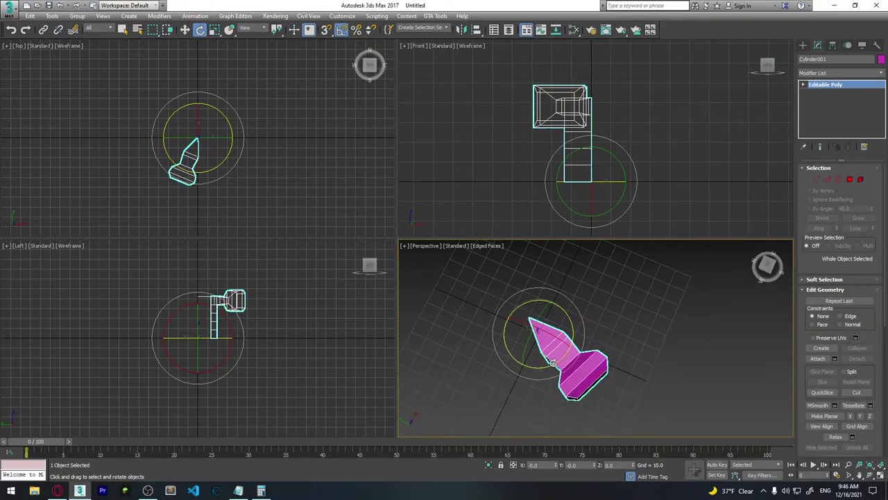
pyautogui.keyDown('shift'); pyautogui.moveTo(552, 363); pyautogui.dragTo(557, 359); pyautogui.keyUp('shift')
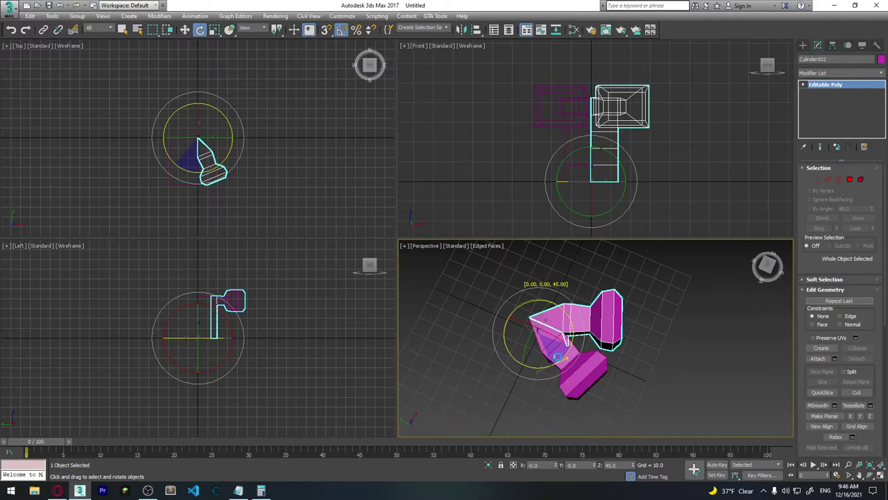
pyautogui.keyDown('shift'); pyautogui.moveTo(557, 357); pyautogui.dragTo(564, 362); pyautogui.keyUp('shift')
pyautogui.doubleClick(456, 250)
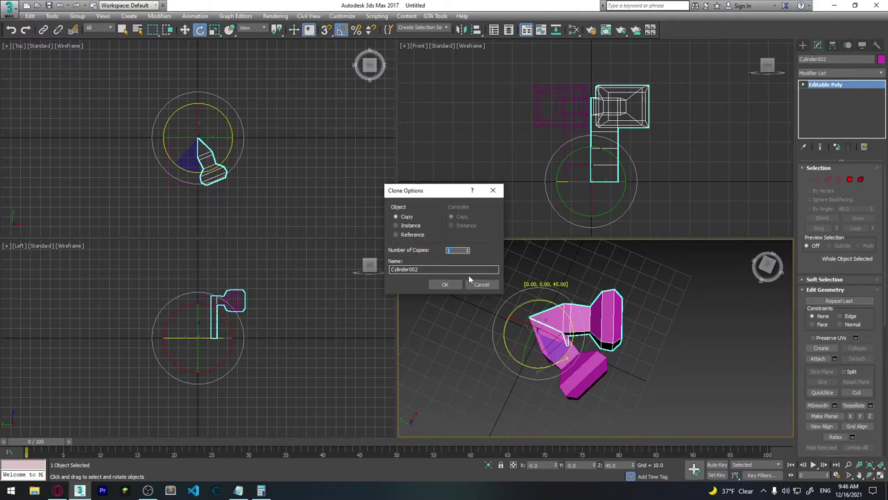
pyautogui.write('7')
pyautogui.click(445, 284)
# Step: Clear the selection, zoom in, and select one arm of the ring
pyautogui.click(684, 363)
pyautogui.scroll(5, 508, 331)
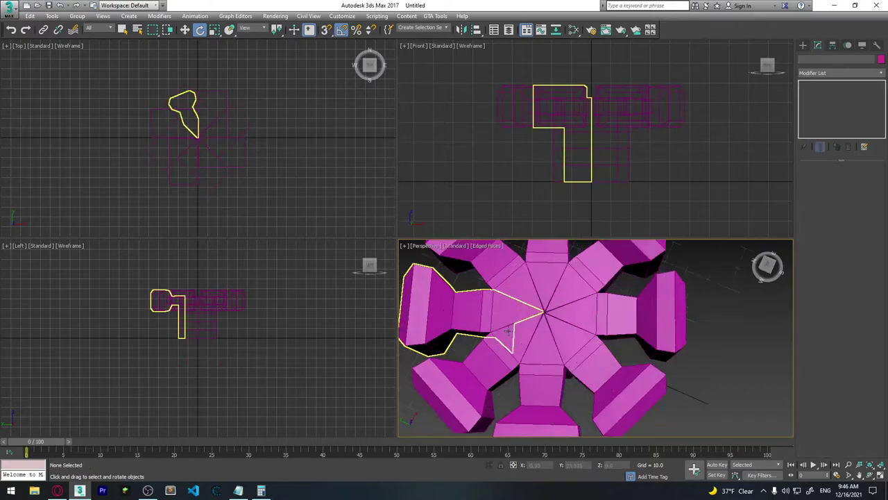
pyautogui.scroll(5, 508, 331)
pyautogui.scroll(-2, 549, 367)
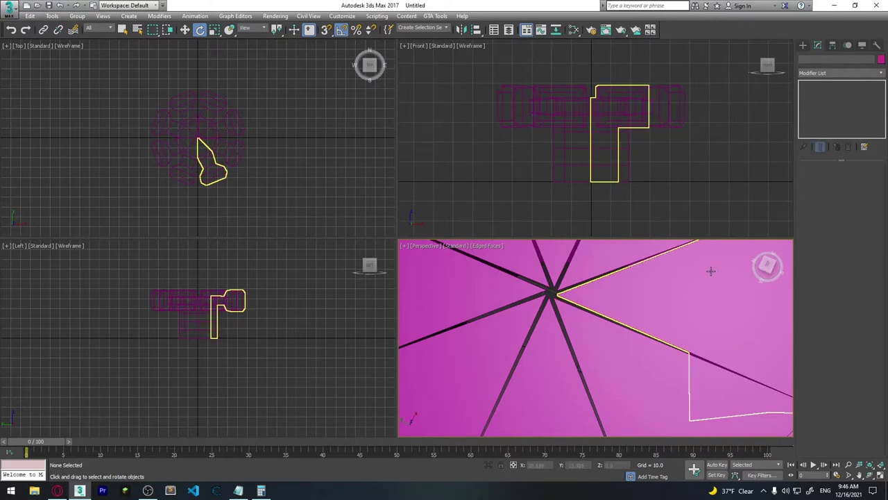
pyautogui.scroll(2, 597, 334)
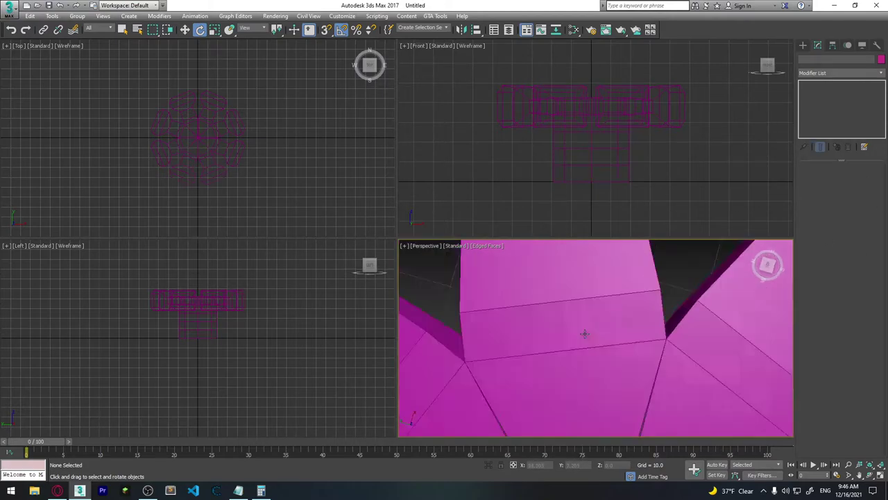
pyautogui.scroll(-3, 586, 332)
pyautogui.scroll(-5, 586, 330)
pyautogui.scroll(-2, 588, 329)
pyautogui.scroll(-4, 625, 331)
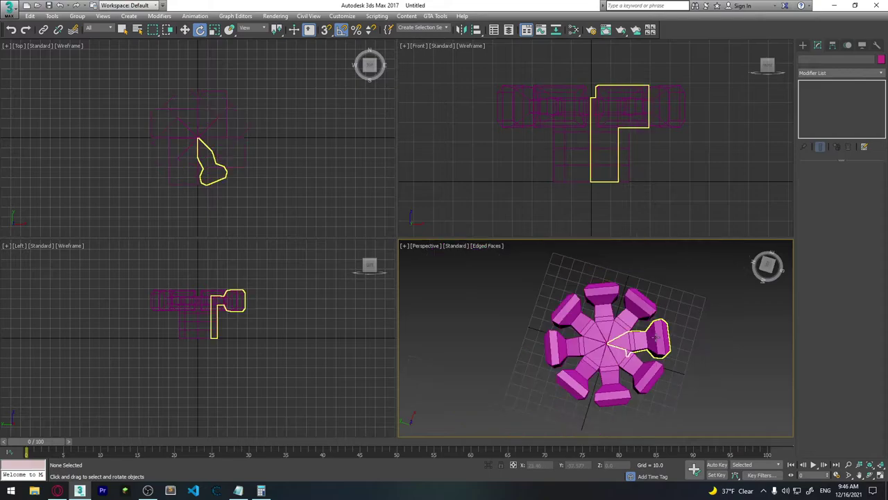
pyautogui.click(648, 330)
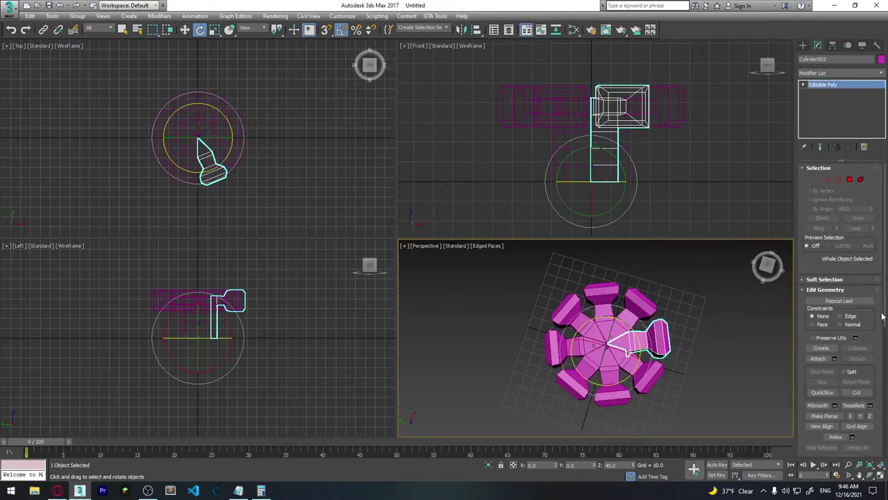
# Step: Attach the other seven arms to it, then switch to Element sub-object level
pyautogui.click(819, 359)
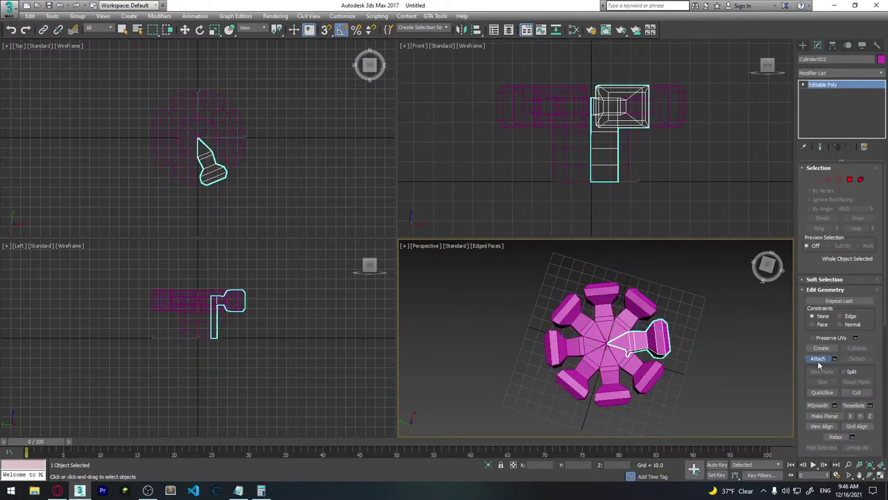
pyautogui.click(635, 368)
pyautogui.click(612, 378)
pyautogui.click(590, 374)
pyautogui.click(566, 350)
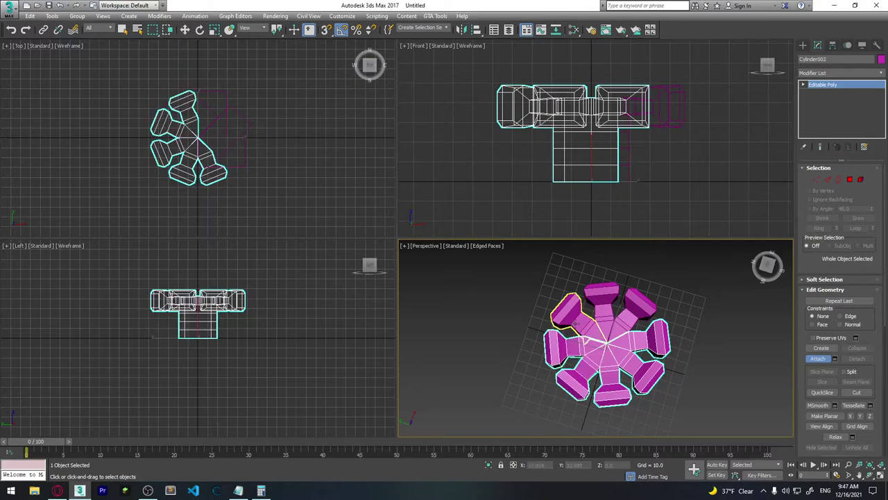
pyautogui.click(568, 309)
pyautogui.click(601, 295)
pyautogui.click(633, 308)
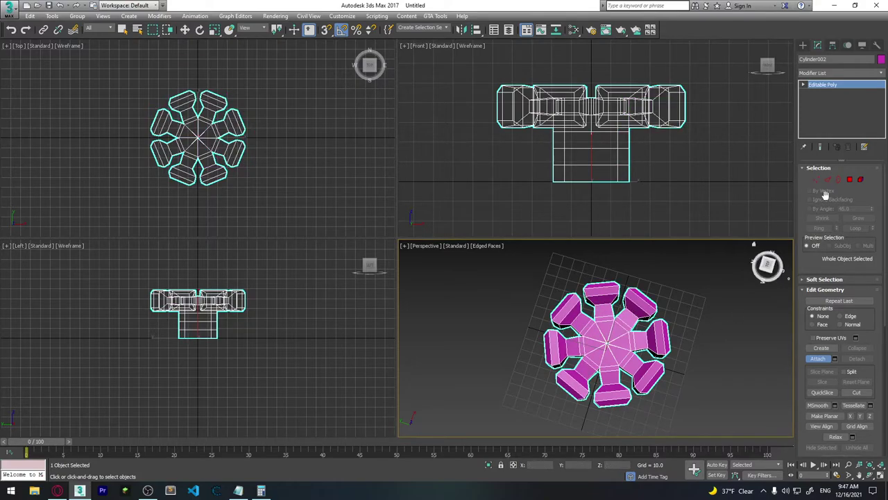
pyautogui.click(860, 179)
# Step: Check the arm elements by picking several and selecting all, then clear the selection
pyautogui.click(646, 303)
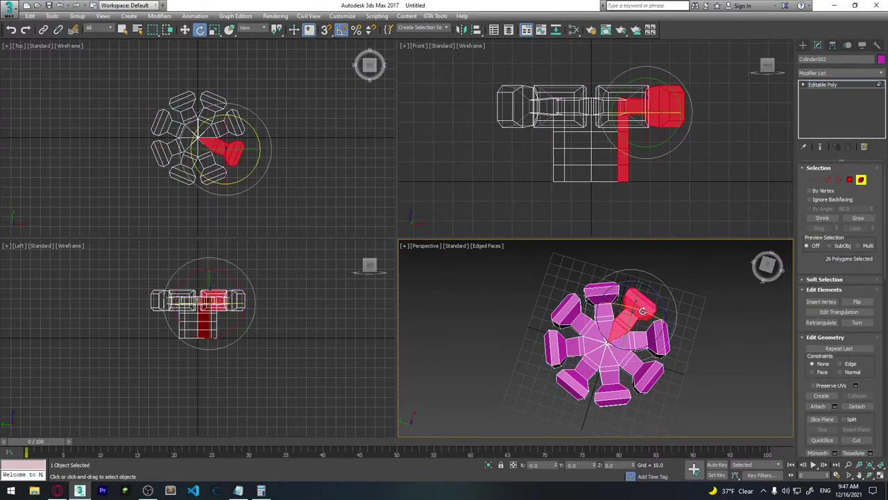
pyautogui.click(663, 352)
pyautogui.click(648, 370)
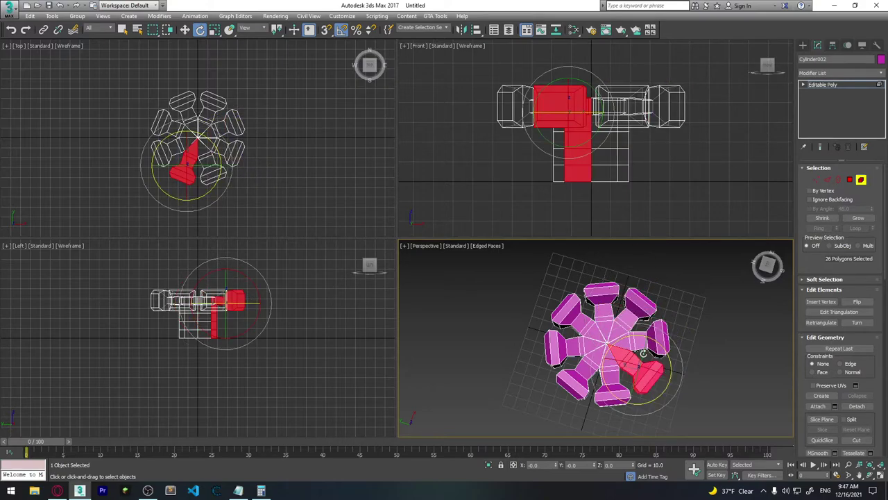
pyautogui.hotkey('ctrl', 'a')
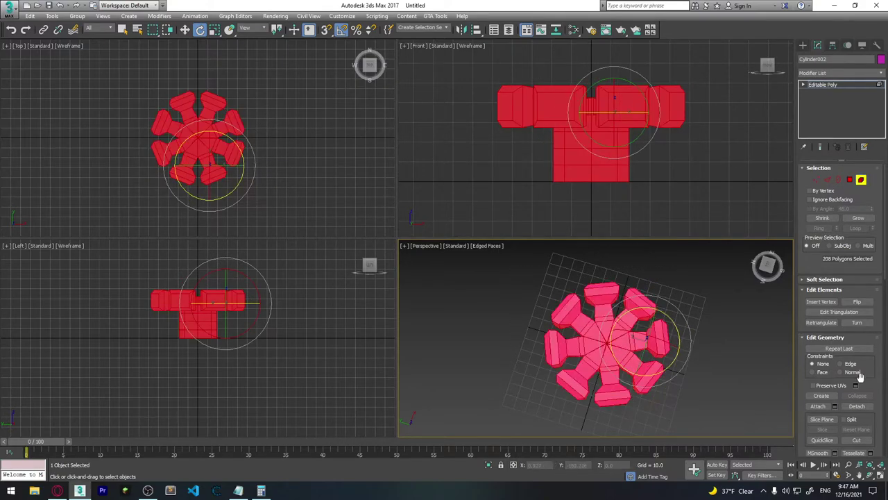
pyautogui.click(721, 370)
pyautogui.scroll(5, 624, 347)
pyautogui.scroll(3, 624, 347)
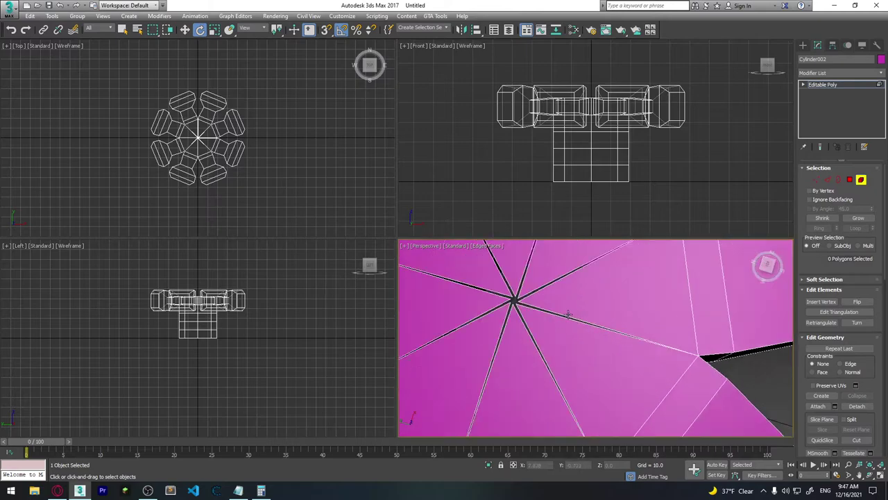
pyautogui.scroll(2, 624, 347)
# Step: At Vertex level, weld the star's centre vertices, reducing 272 verts to 257
pyautogui.click(817, 179)
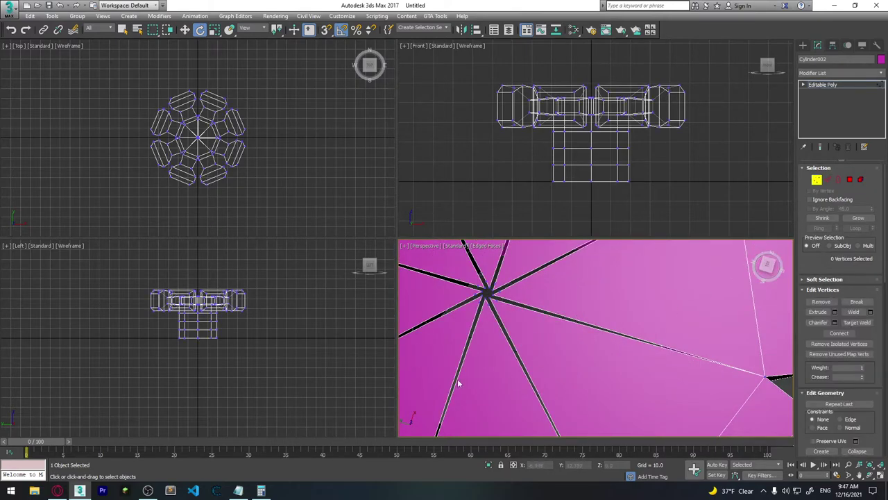
pyautogui.scroll(-2, 606, 300)
pyautogui.scroll(3, 546, 320)
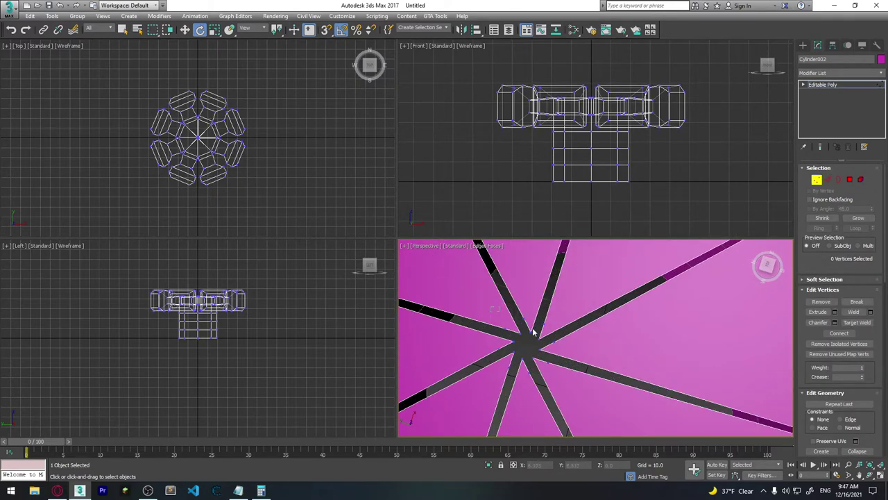
pyautogui.moveTo(578, 394); pyautogui.dragTo(577, 391)
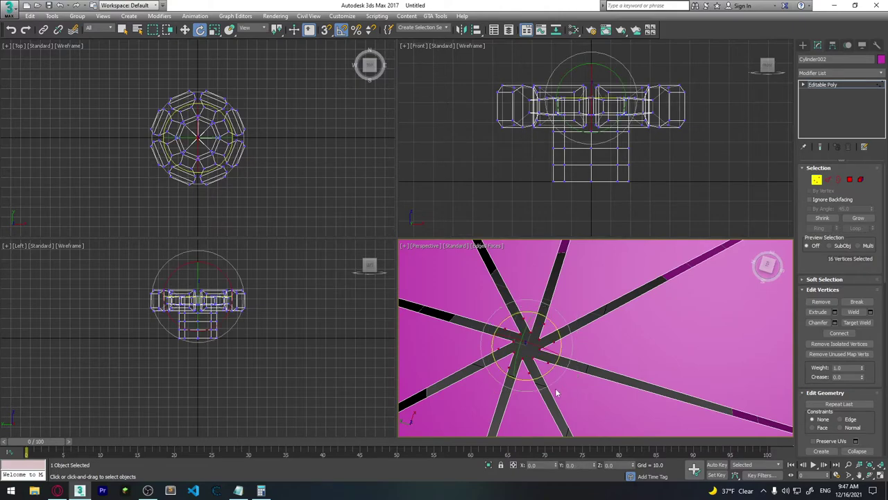
pyautogui.scroll(-1, 625, 375)
pyautogui.click(870, 311)
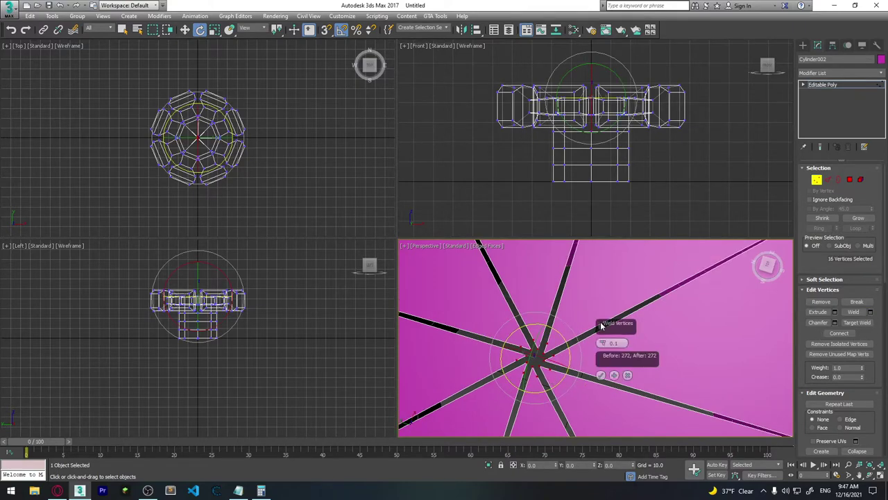
pyautogui.moveTo(601, 343); pyautogui.dragTo(611, 303)
pyautogui.click(601, 375)
pyautogui.scroll(-5, 598, 371)
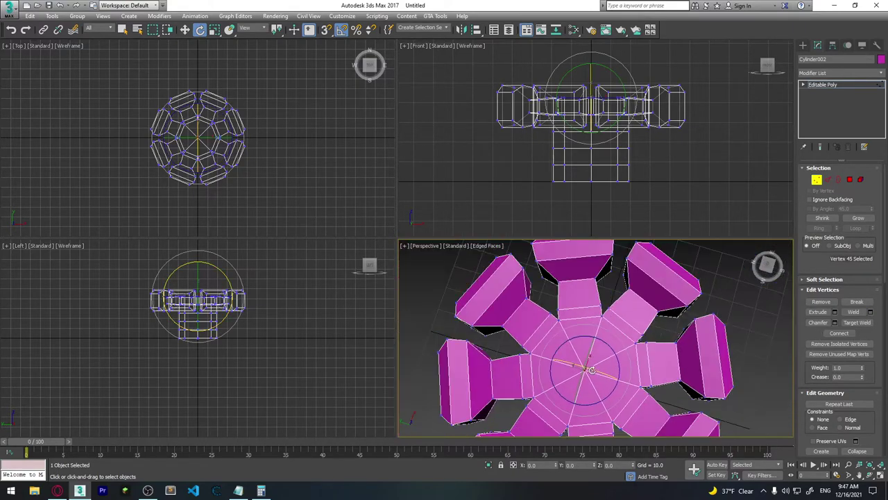
pyautogui.click(768, 359)
# Step: Show viewport statistics with Edge Count enabled via Viewport Configuration
pyautogui.moveTo(763, 359)
pyautogui.keyDown('alt'); pyautogui.mouseDown(button='middle')
pyautogui.moveTo(690, 346)
pyautogui.moveTo(641, 370)
pyautogui.moveTo(634, 337)
pyautogui.moveTo(655, 287)
pyautogui.moveTo(608, 369)
pyautogui.moveTo(604, 334)
pyautogui.mouseUp(button='middle'); pyautogui.keyUp('alt')
pyautogui.press('7')
pyautogui.scroll(5, 604, 333)
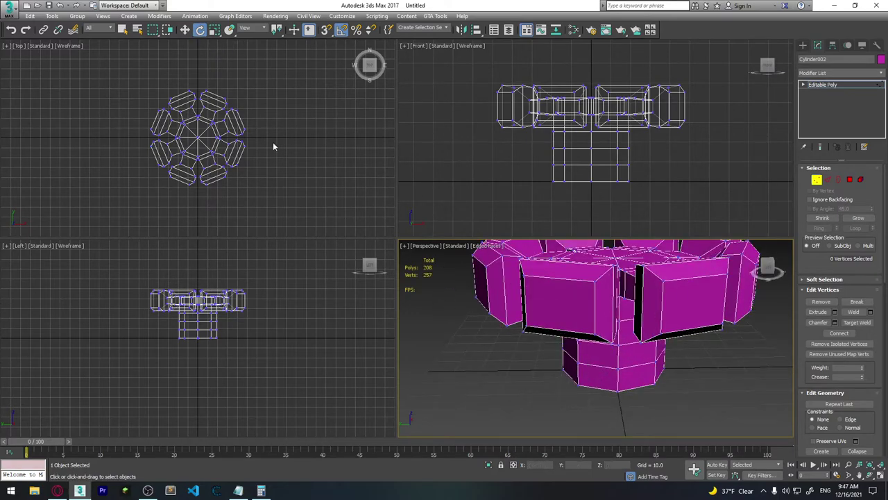
pyautogui.click(103, 15)
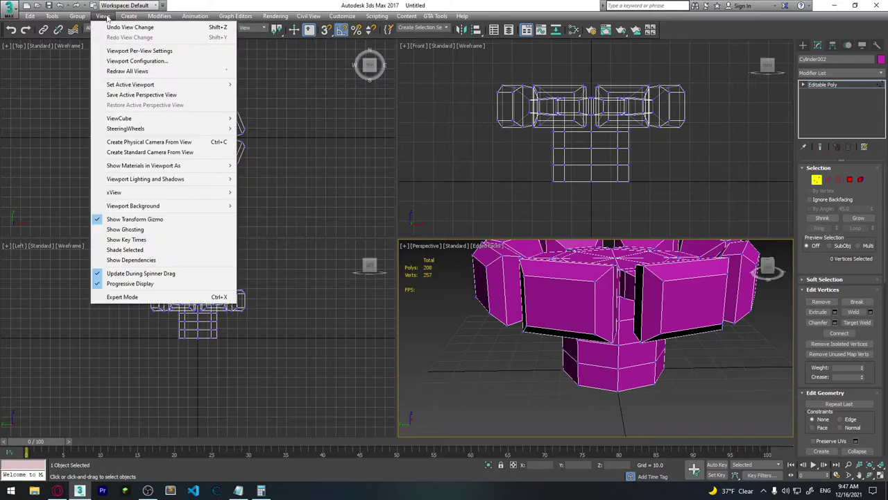
pyautogui.click(156, 61)
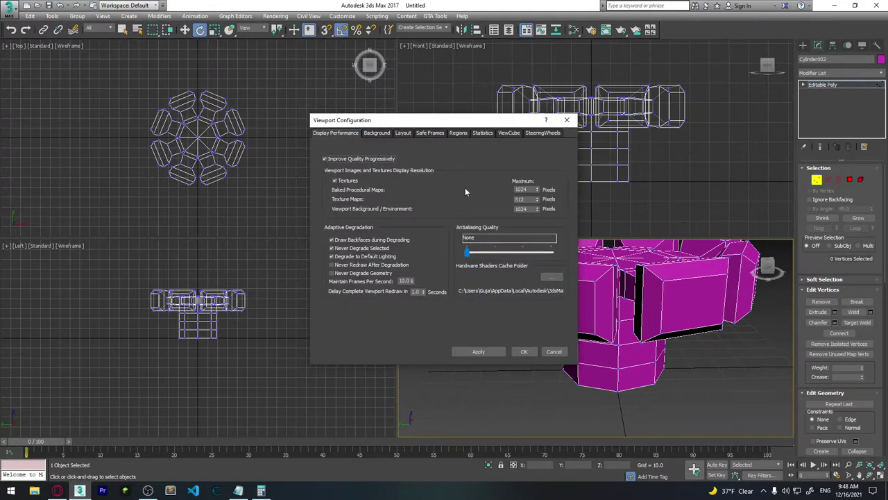
pyautogui.click(487, 134)
pyautogui.click(401, 195)
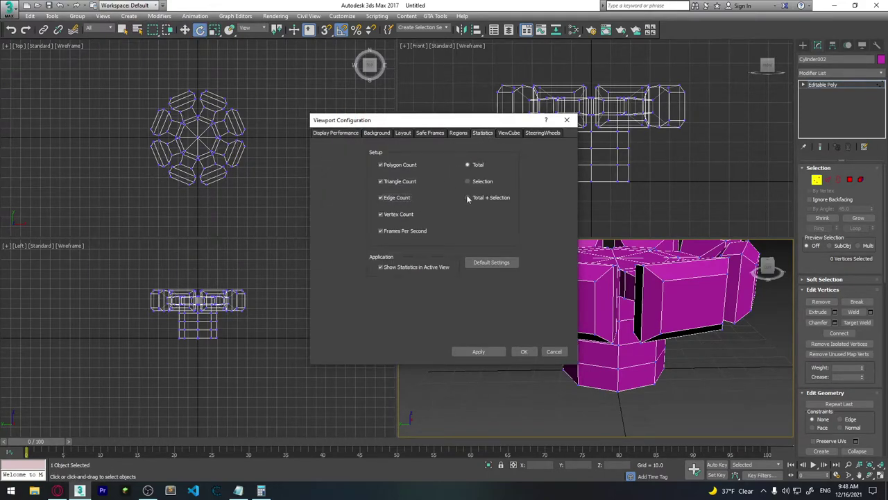
pyautogui.click(521, 351)
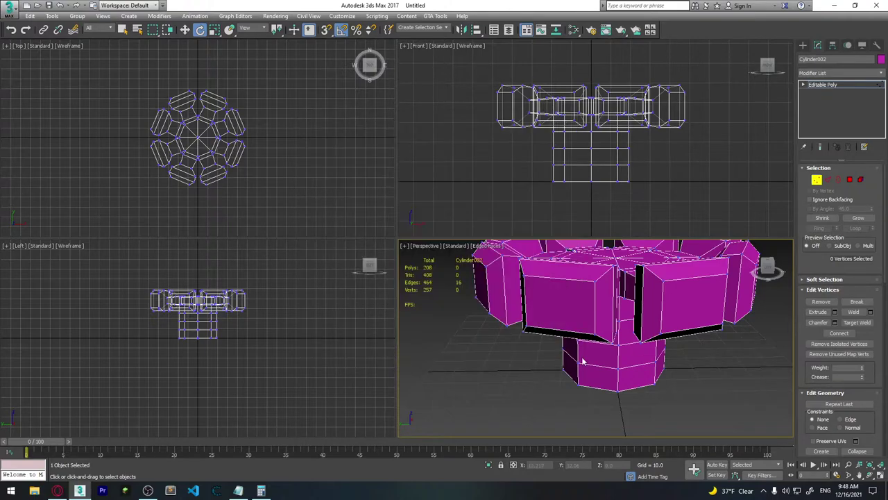
# Step: Box-select every vertex of the ring
pyautogui.moveTo(587, 326); pyautogui.dragTo(589, 337, button='middle')
pyautogui.scroll(3, 628, 412)
pyautogui.scroll(3, 630, 389)
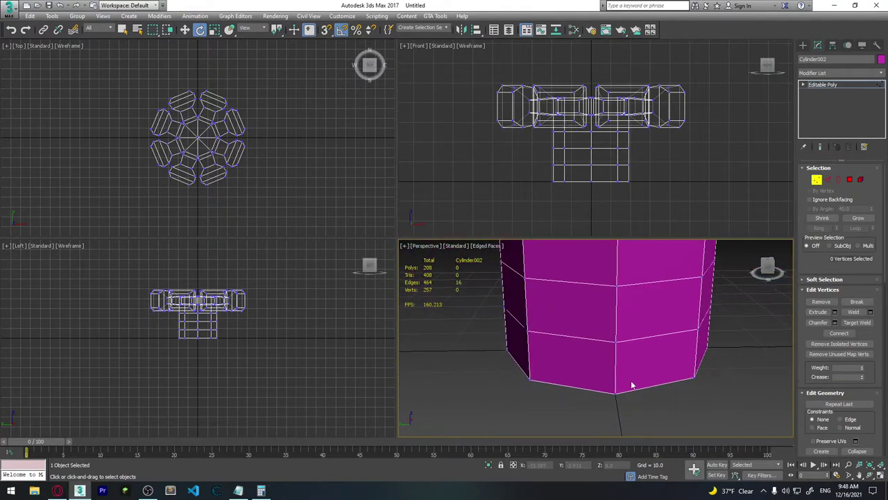
pyautogui.click(603, 387)
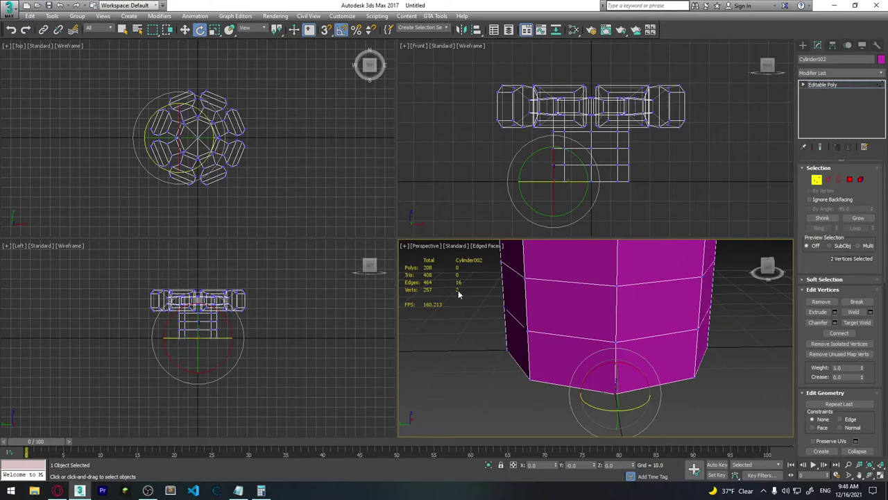
pyautogui.scroll(-2, 617, 402)
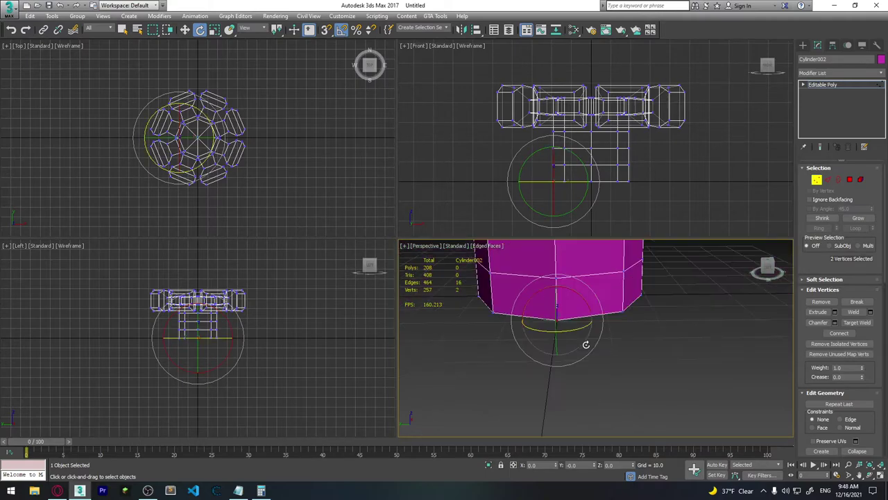
pyautogui.scroll(3, 586, 345)
pyautogui.scroll(3, 617, 356)
pyautogui.scroll(1, 635, 370)
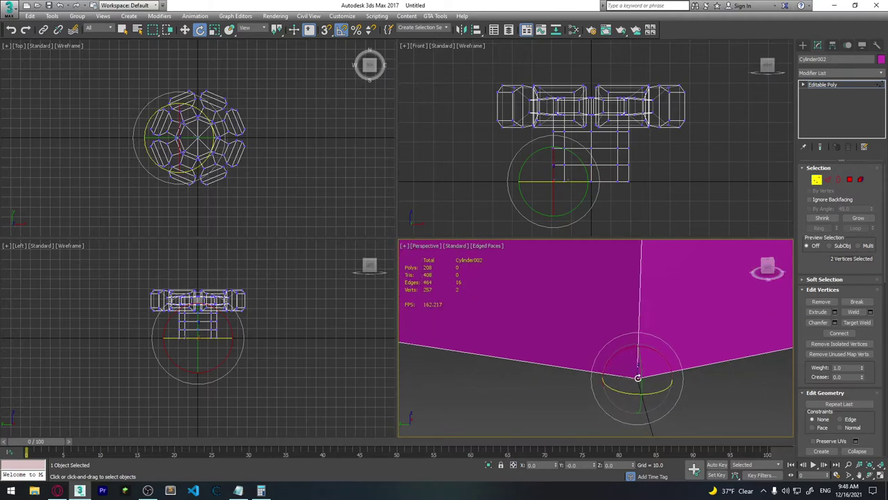
pyautogui.scroll(-3, 638, 377)
pyautogui.scroll(-3, 631, 368)
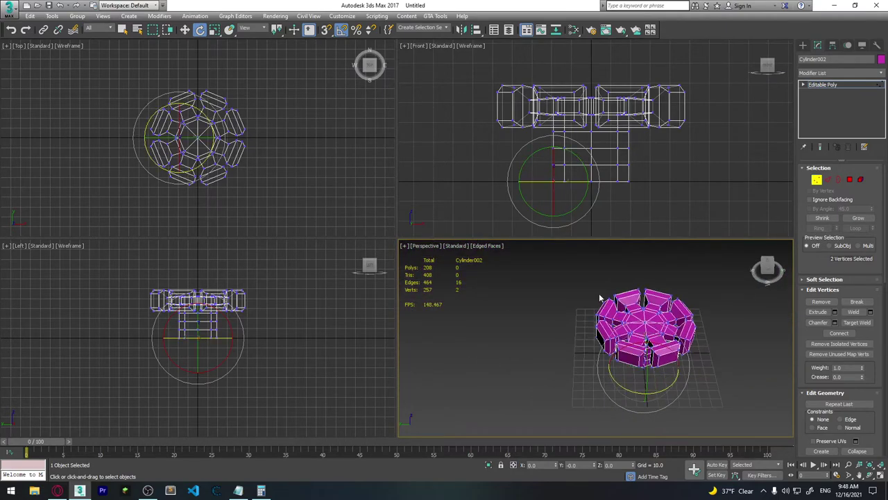
pyautogui.moveTo(588, 285); pyautogui.dragTo(717, 415)
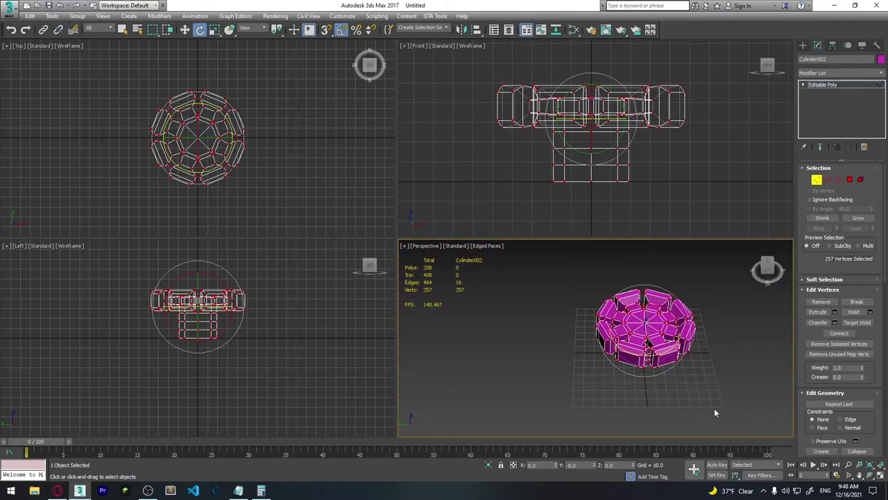
# Step: Weld all vertices at a 0.01 threshold, cutting 257 verts to 209
pyautogui.click(870, 313)
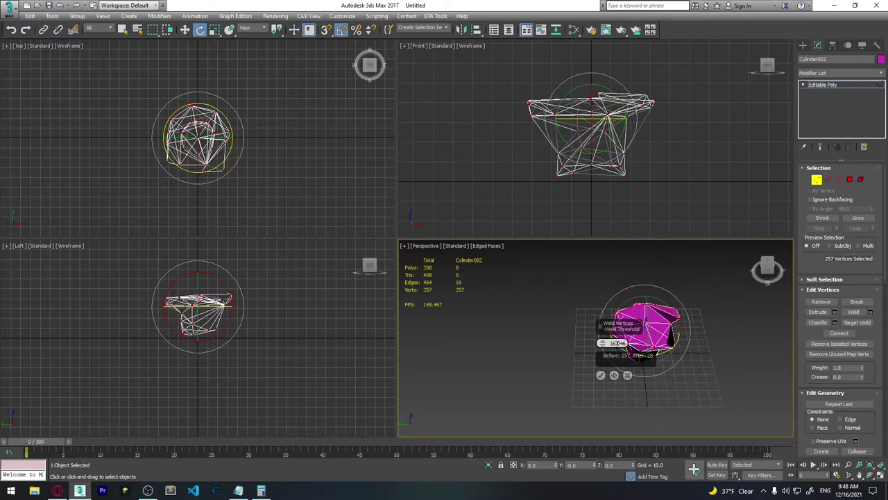
pyautogui.moveTo(601, 343); pyautogui.dragTo(604, 406)
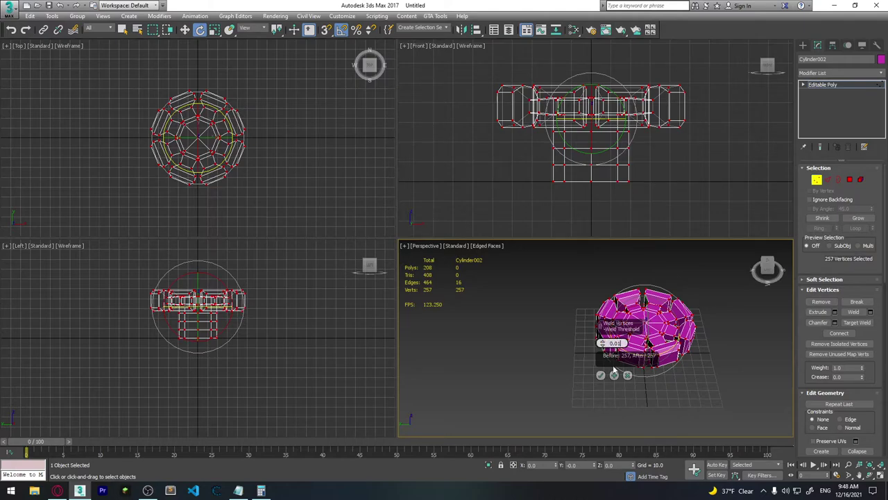
pyautogui.click(600, 375)
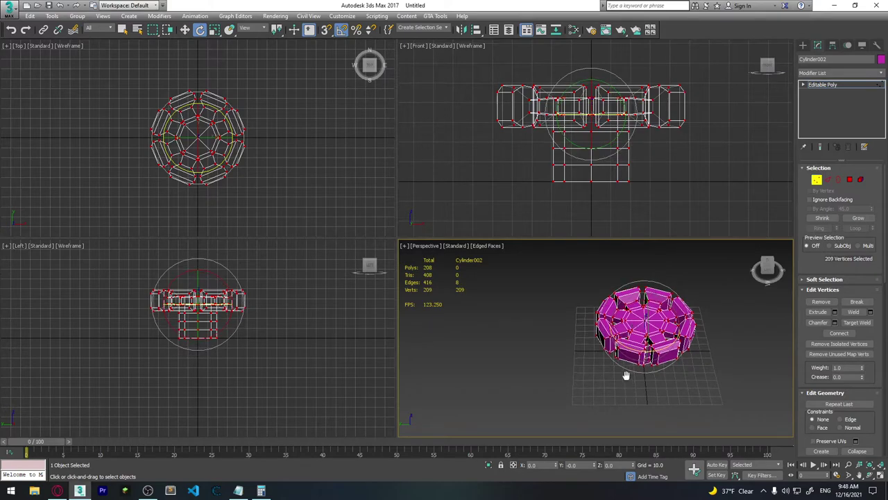
pyautogui.moveTo(699, 395); pyautogui.dragTo(679, 363, button='middle')
pyautogui.click(679, 364)
pyautogui.scroll(5, 679, 364)
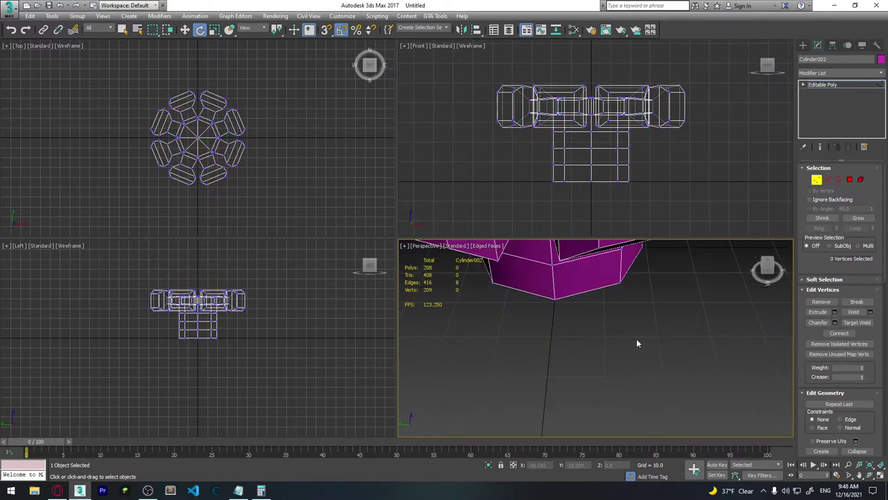
pyautogui.click(552, 299)
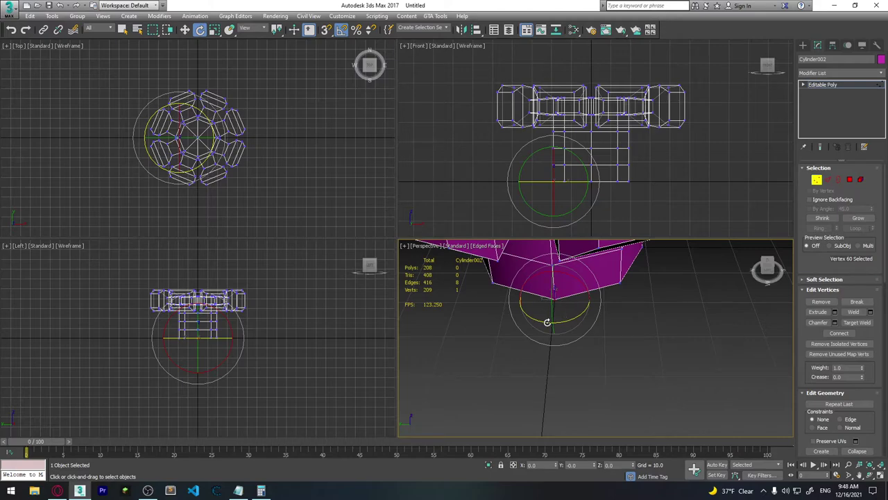
pyautogui.keyDown('alt'); pyautogui.moveTo(566, 315); pyautogui.dragTo(526, 297, button='middle'); pyautogui.keyUp('alt')
pyautogui.scroll(5, 525, 299)
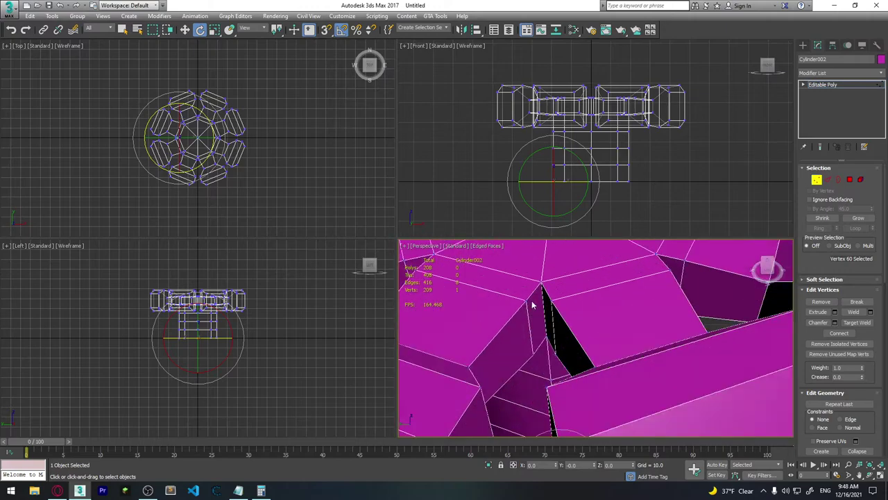
pyautogui.scroll(2, 532, 301)
pyautogui.scroll(3, 551, 287)
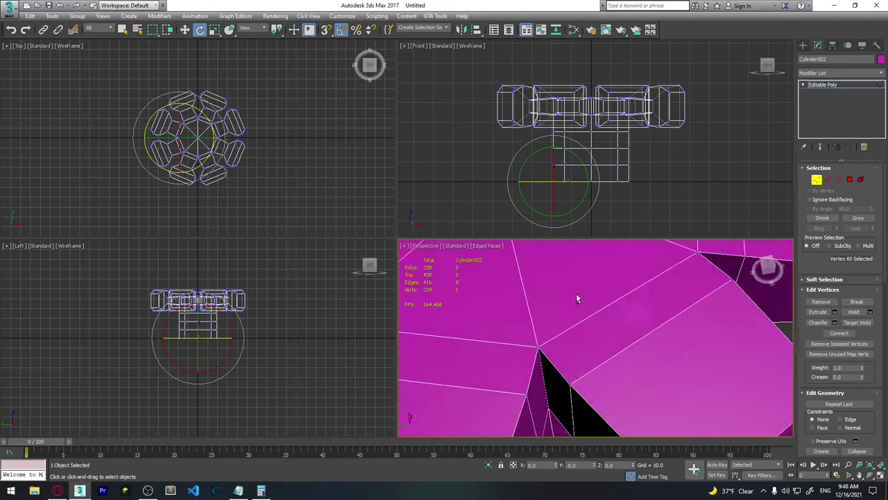
pyautogui.click(570, 395)
pyautogui.keyDown('ctrl'); pyautogui.click(539, 359); pyautogui.keyUp('ctrl')
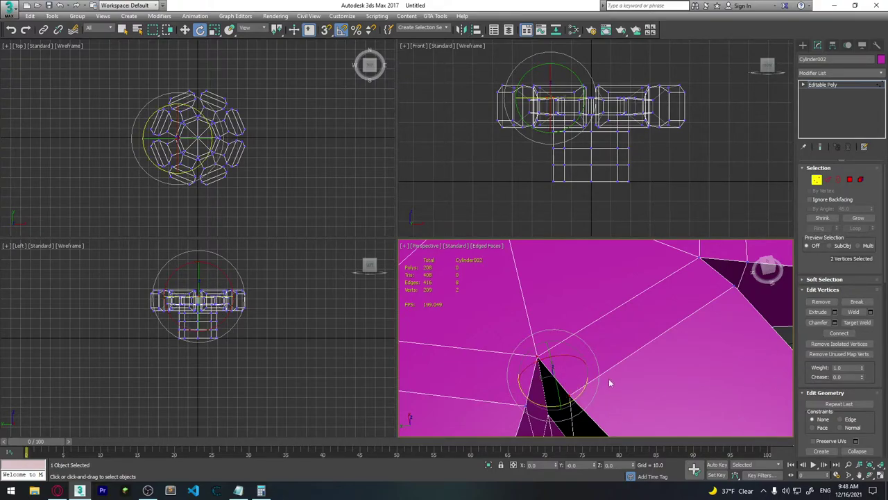
pyautogui.moveTo(609, 378)
pyautogui.keyDown('alt'); pyautogui.mouseDown(button='middle')
pyautogui.moveTo(546, 372)
pyautogui.moveTo(543, 403)
pyautogui.moveTo(542, 324)
pyautogui.mouseUp(button='middle'); pyautogui.keyUp('alt')
pyautogui.scroll(-4, 546, 373)
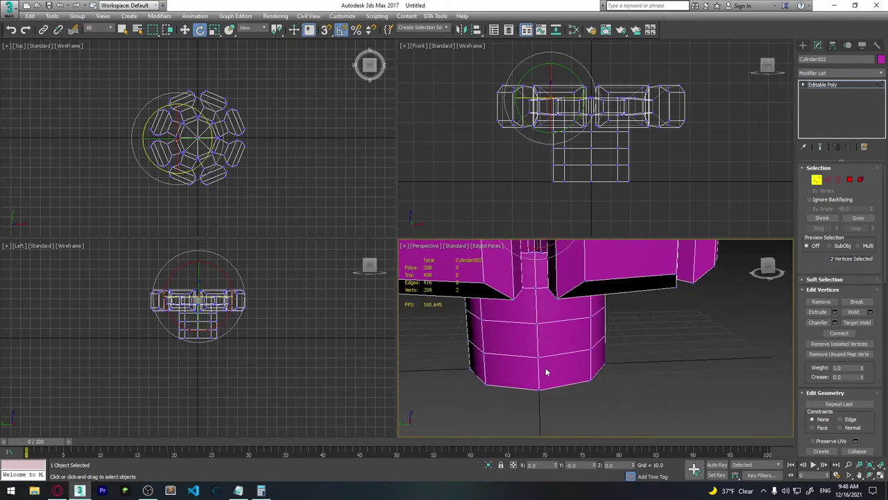
pyautogui.scroll(-4, 546, 372)
pyautogui.keyDown('alt'); pyautogui.moveTo(547, 373); pyautogui.dragTo(546, 416, button='middle'); pyautogui.keyUp('alt')
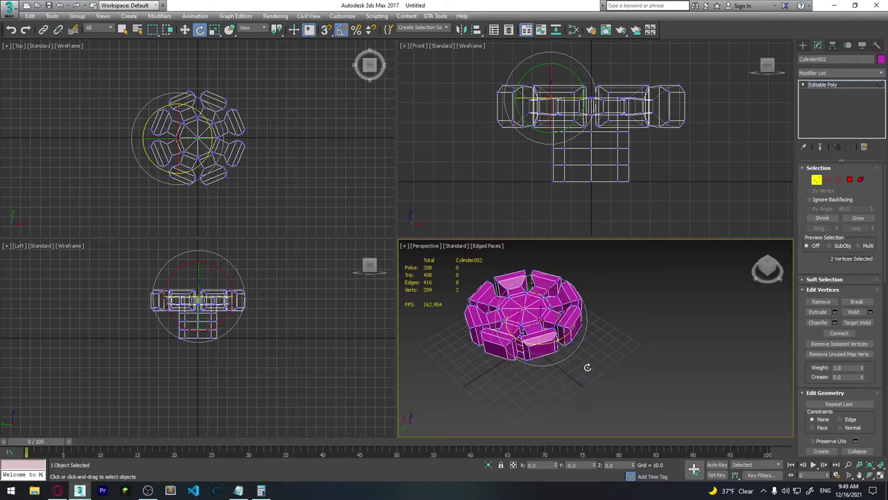
pyautogui.hotkey('ctrl', 'd')
pyautogui.keyDown('alt'); pyautogui.moveTo(543, 326); pyautogui.dragTo(543, 331, button='middle'); pyautogui.keyUp('alt')
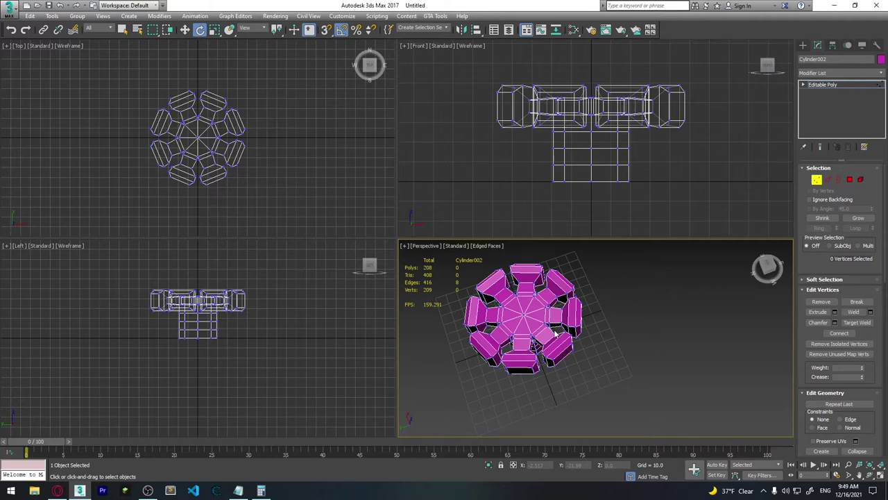
# Step: Reselect Cylinder002 at object level and open Grid and Snap Settings with the 22.5° Angle field selected
pyautogui.press('1')
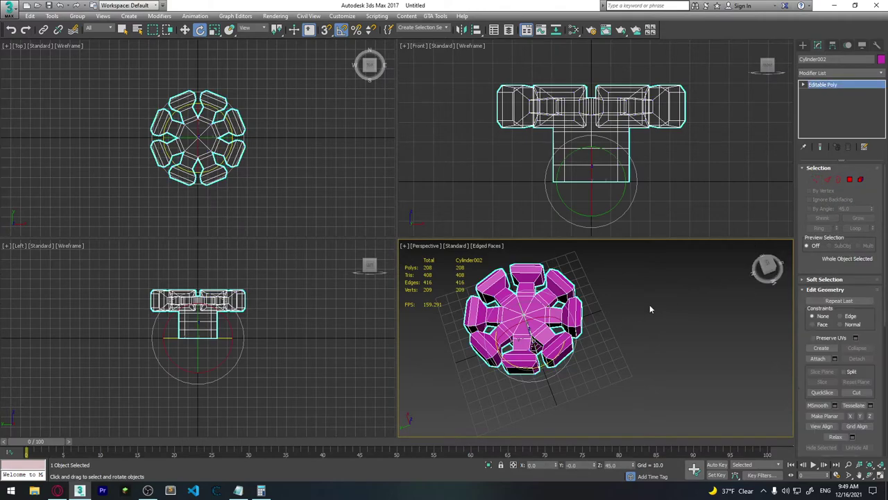
pyautogui.click(649, 304)
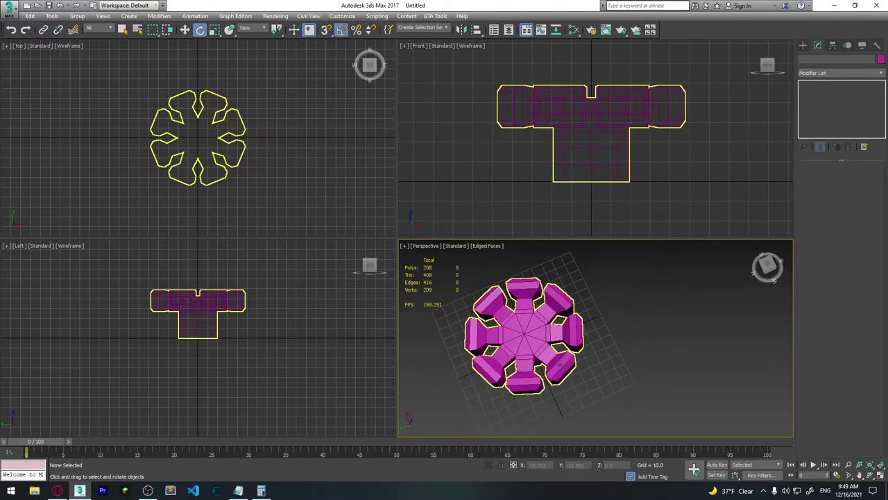
pyautogui.click(529, 357)
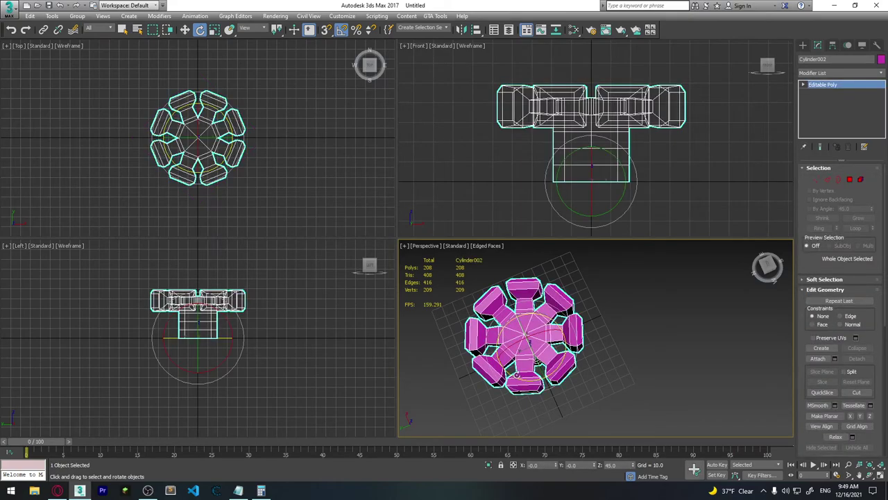
pyautogui.moveTo(608, 395)
pyautogui.keyDown('alt'); pyautogui.mouseDown(button='middle')
pyautogui.moveTo(659, 312)
pyautogui.moveTo(682, 296)
pyautogui.moveTo(635, 384)
pyautogui.mouseUp(button='middle'); pyautogui.keyUp('alt')
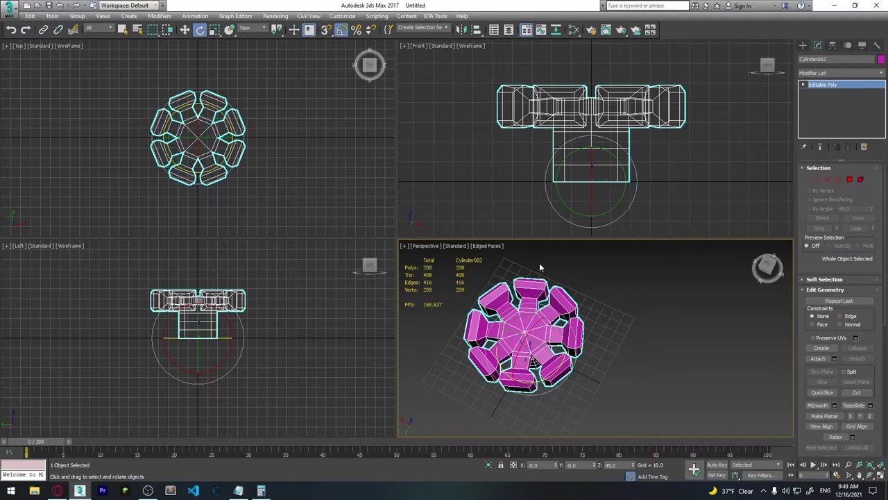
pyautogui.rightClick(326, 30)
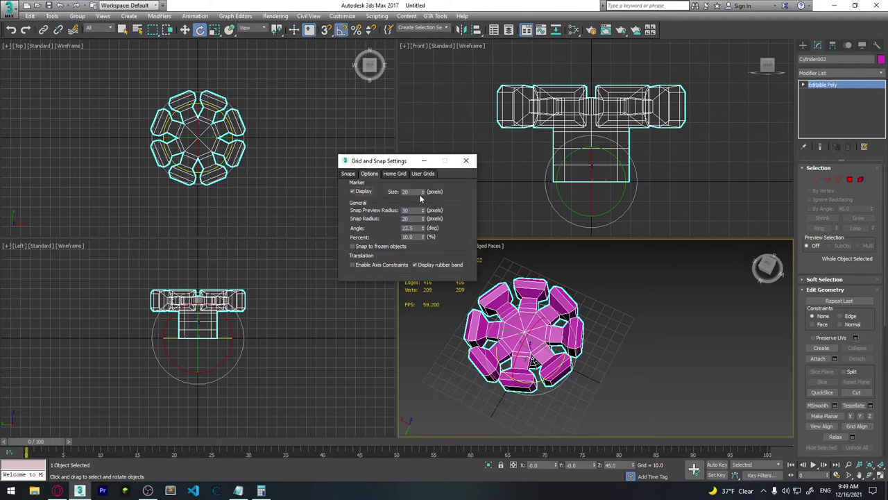
pyautogui.press('Tab')
# Step: Close the snap settings, enable Angle Snap, and rotate Cylinder002 about Z in 45° steps
pyautogui.click(400, 219)
pyautogui.click(417, 236)
pyautogui.click(465, 160)
pyautogui.moveTo(555, 312); pyautogui.dragTo(613, 297)
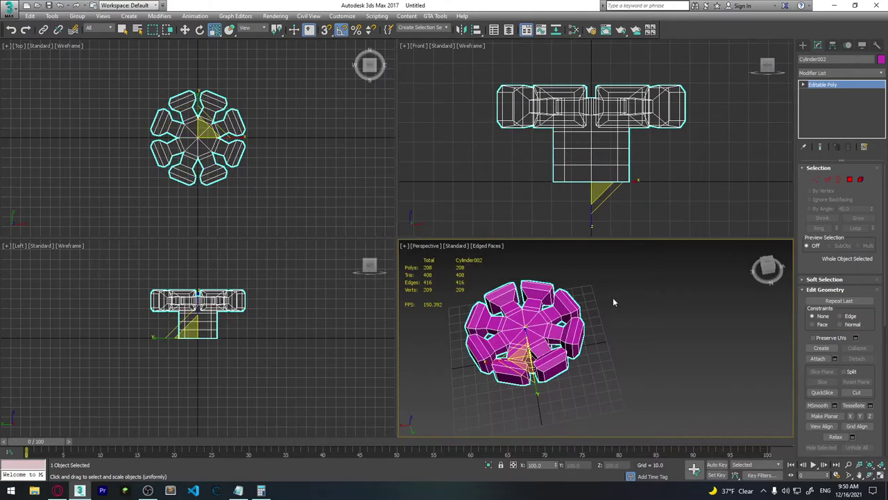
pyautogui.click(340, 31)
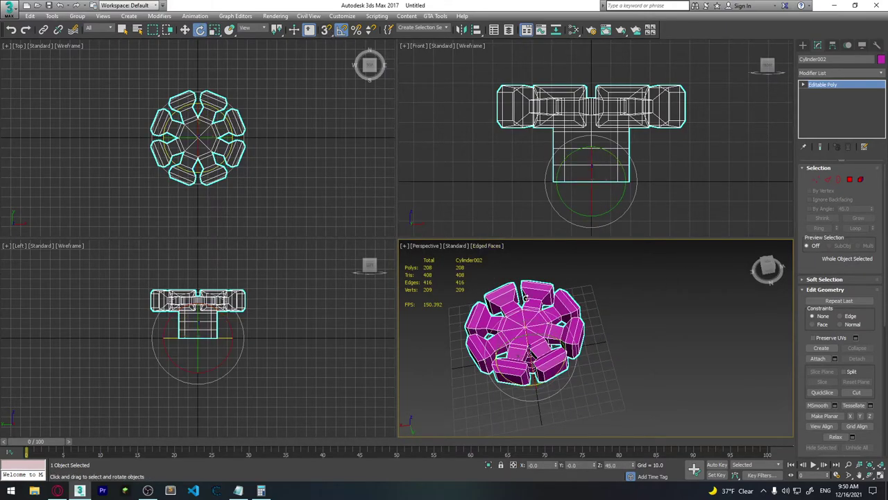
pyautogui.keyDown('alt'); pyautogui.moveTo(561, 359); pyautogui.dragTo(578, 361, button='middle'); pyautogui.keyUp('alt')
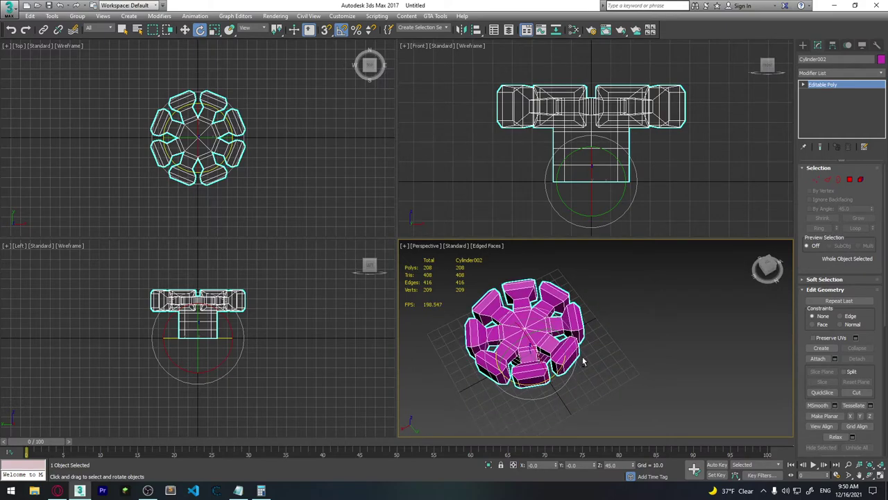
pyautogui.click(341, 29)
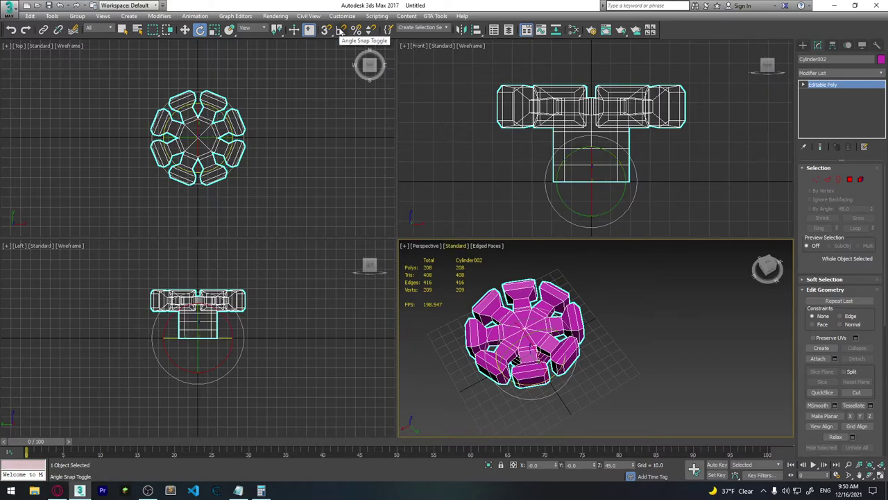
pyautogui.click(340, 30)
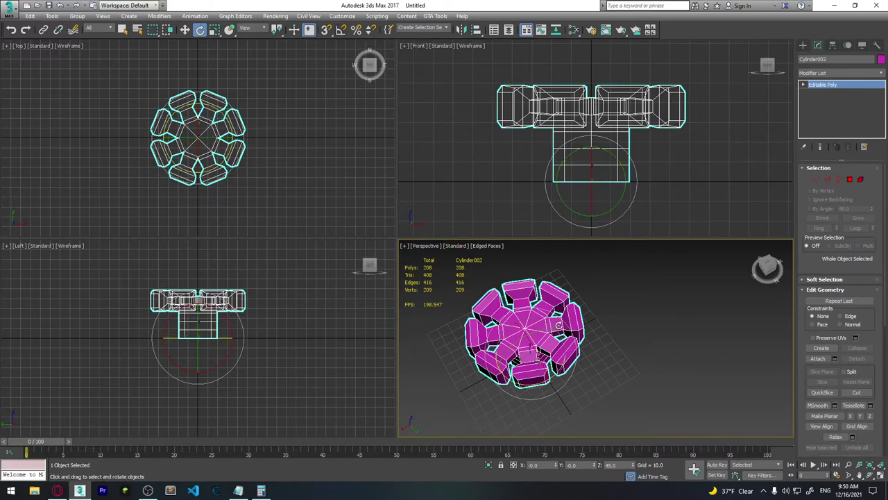
pyautogui.press('a')
pyautogui.press('a')
pyautogui.press('a')
pyautogui.moveTo(558, 325)
pyautogui.mouseDown()
pyautogui.moveTo(543, 376)
pyautogui.moveTo(604, 360)
pyautogui.moveTo(547, 380)
pyautogui.mouseUp()
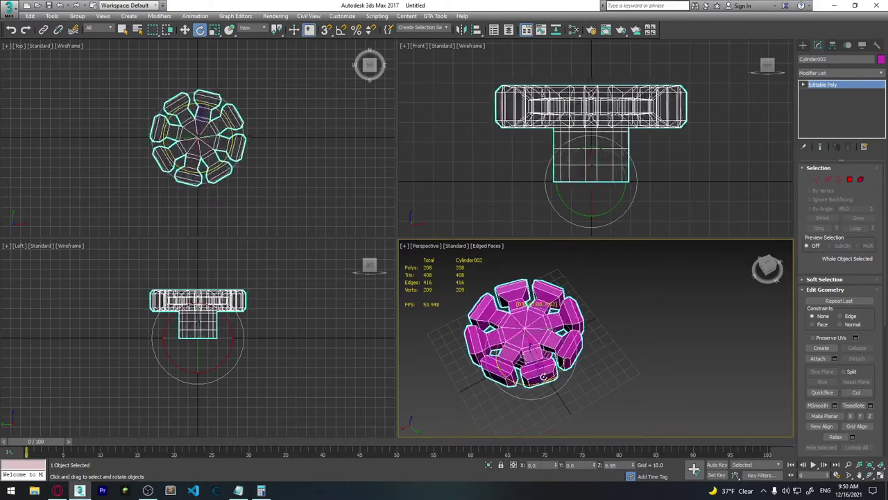
pyautogui.press('a')
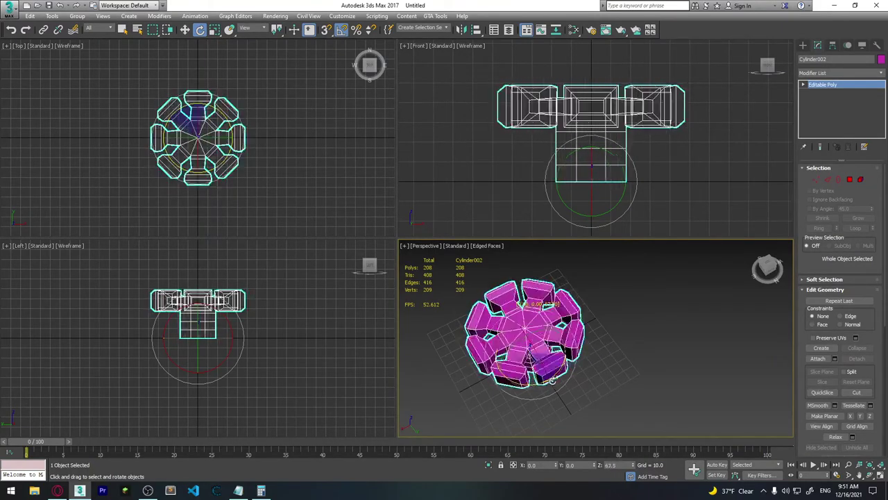
pyautogui.moveTo(547, 380)
pyautogui.mouseDown()
pyautogui.moveTo(563, 373)
pyautogui.moveTo(568, 387)
pyautogui.mouseUp()
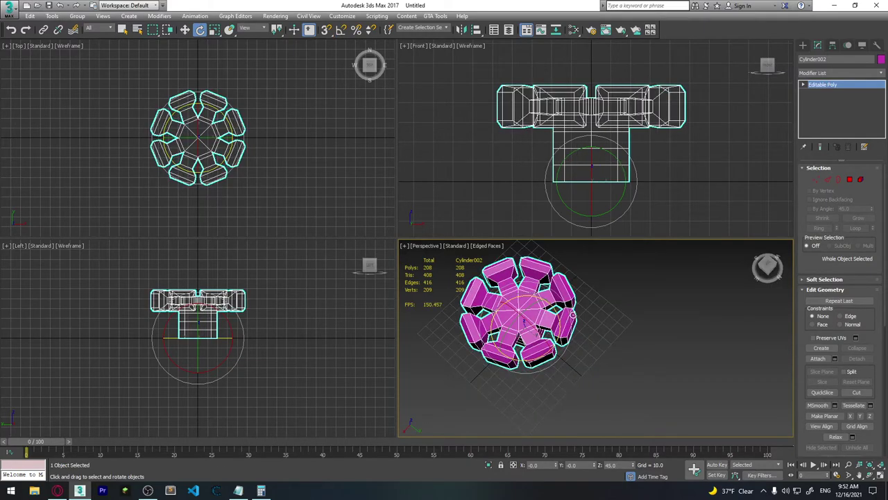
pyautogui.keyDown('alt'); pyautogui.moveTo(588, 323); pyautogui.dragTo(601, 314, button='middle'); pyautogui.keyUp('alt')
pyautogui.click(604, 317)
pyautogui.scroll(3, 517, 344)
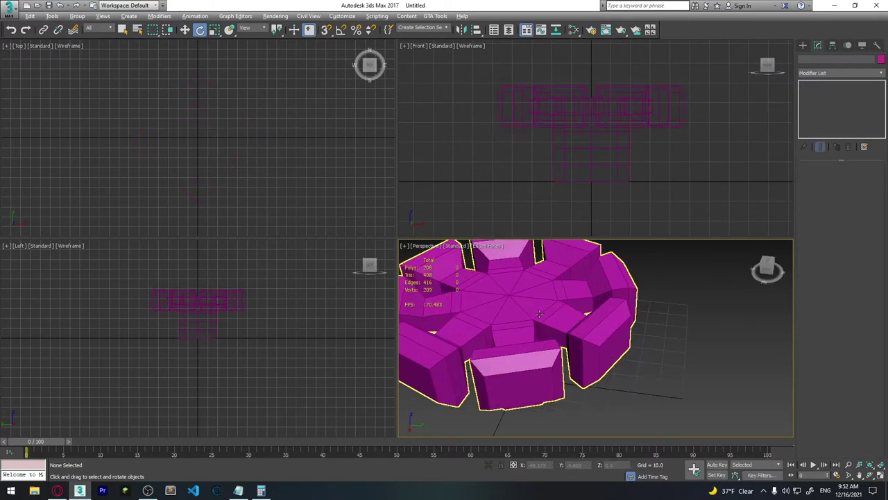
pyautogui.scroll(3, 517, 344)
pyautogui.scroll(-5, 517, 343)
pyautogui.click(548, 330)
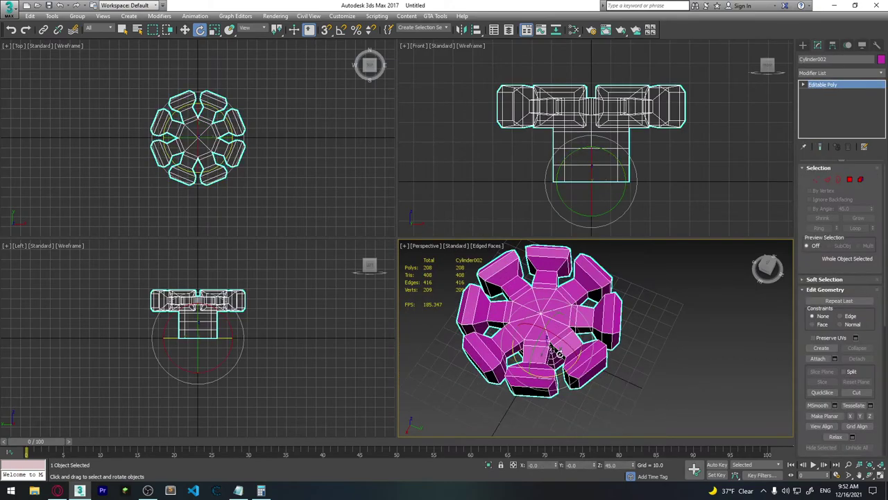
pyautogui.keyDown('alt'); pyautogui.moveTo(653, 360); pyautogui.dragTo(645, 330, button='middle'); pyautogui.keyUp('alt')
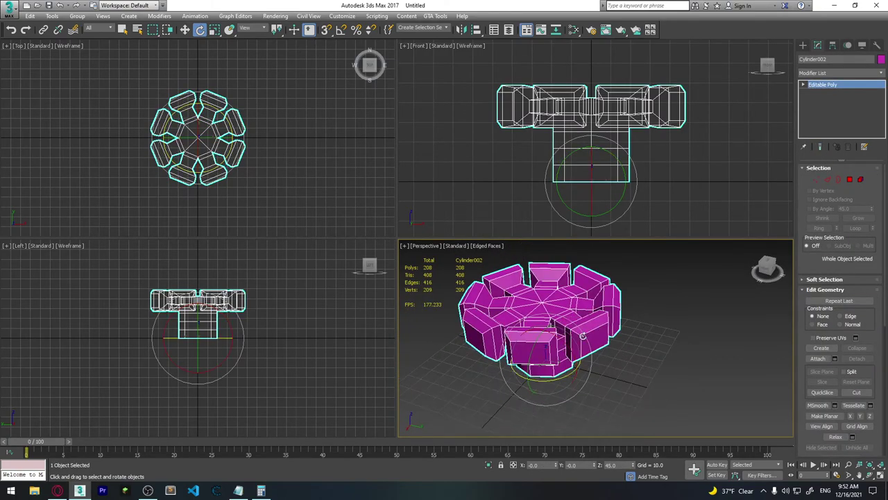
pyautogui.press('Delete')
pyautogui.hotkey('ctrl', 'z')
pyautogui.keyDown('alt'); pyautogui.moveTo(611, 372); pyautogui.dragTo(651, 358, button='middle'); pyautogui.keyUp('alt')
pyautogui.rightClick(590, 307)
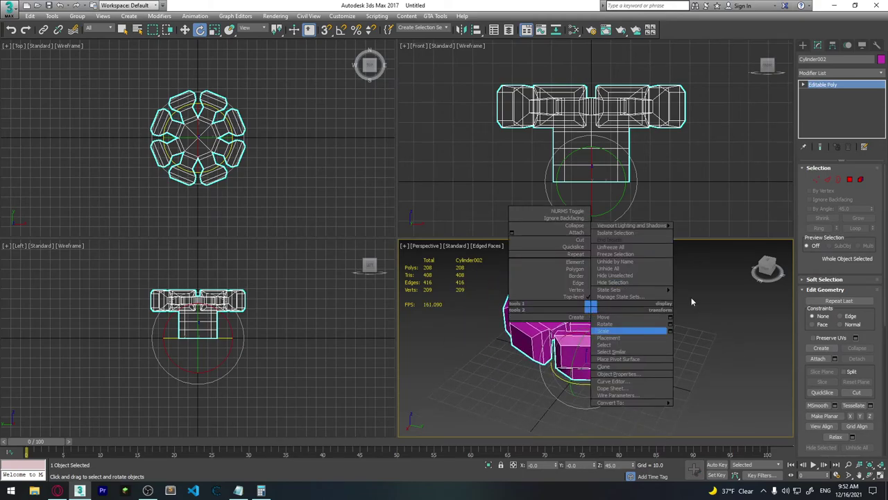
pyautogui.click(651, 352)
pyautogui.keyDown('alt'); pyautogui.moveTo(651, 352); pyautogui.dragTo(694, 326, button='middle'); pyautogui.keyUp('alt')
# Step: Drag out a new standard cylinder beside the ring, about 54 units tall
pyautogui.press('Delete')
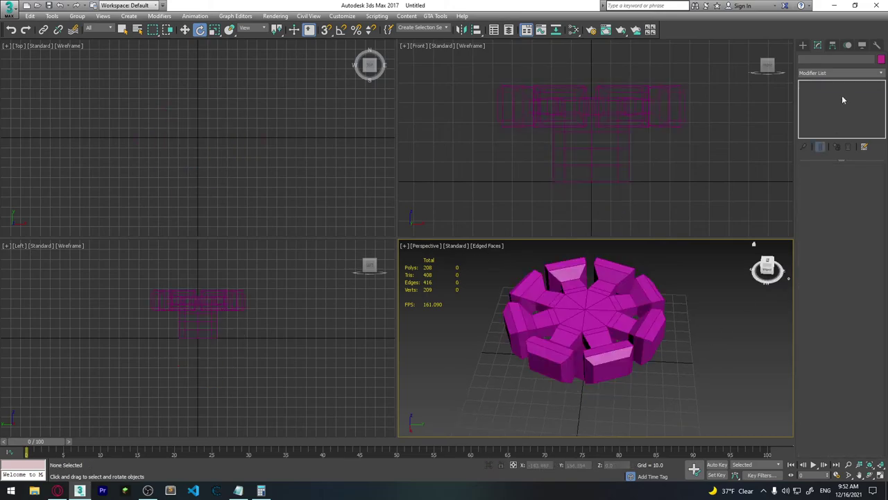
pyautogui.click(803, 45)
pyautogui.click(821, 101)
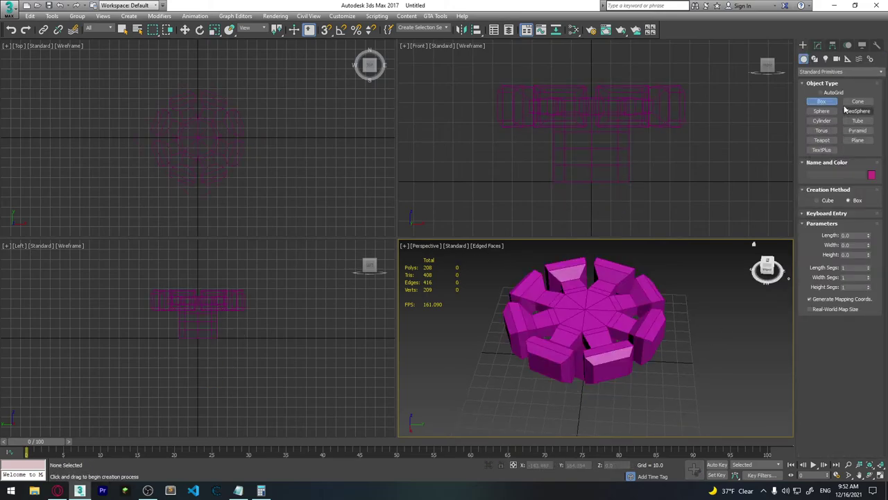
pyautogui.click(824, 122)
pyautogui.keyDown('alt'); pyautogui.moveTo(591, 272); pyautogui.dragTo(618, 294, button='middle'); pyautogui.keyUp('alt')
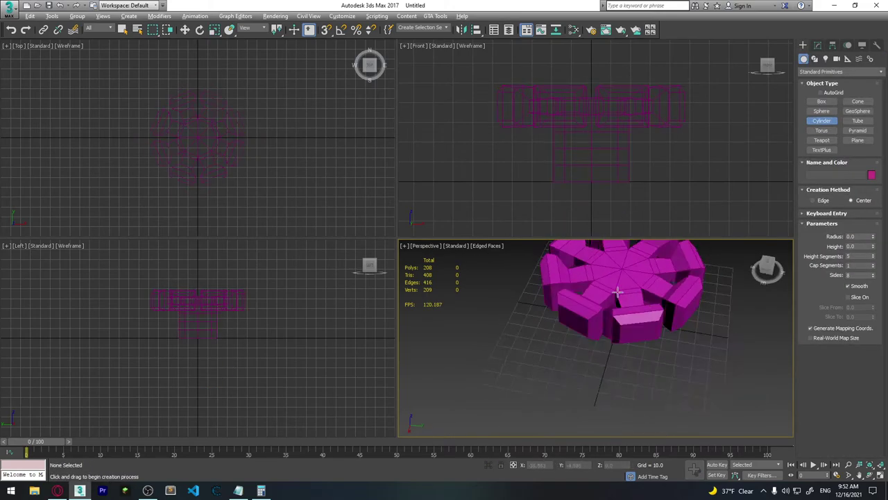
pyautogui.moveTo(467, 332); pyautogui.dragTo(495, 350)
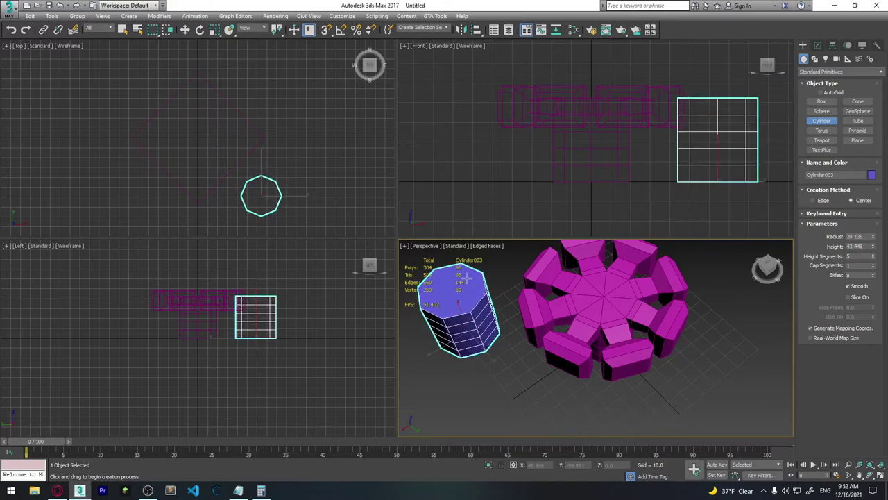
pyautogui.click(508, 353)
pyautogui.moveTo(509, 354)
pyautogui.keyDown('alt'); pyautogui.mouseDown(button='middle')
pyautogui.moveTo(535, 343)
pyautogui.moveTo(602, 354)
pyautogui.mouseUp(button='middle'); pyautogui.keyUp('alt')
pyautogui.write('16')
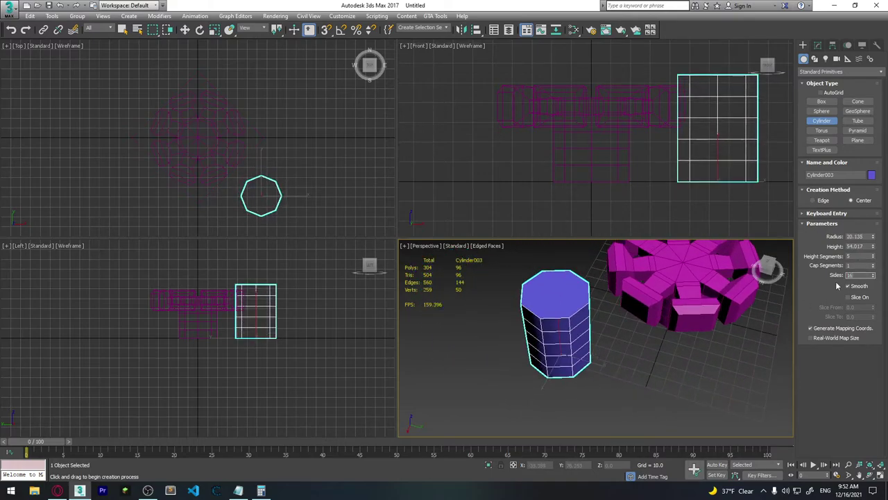
# Step: Give the cylinder 16 sides and 4 cap segments
pyautogui.press('Return')
pyautogui.keyDown('alt'); pyautogui.moveTo(789, 294); pyautogui.dragTo(827, 277, button='middle'); pyautogui.keyUp('alt')
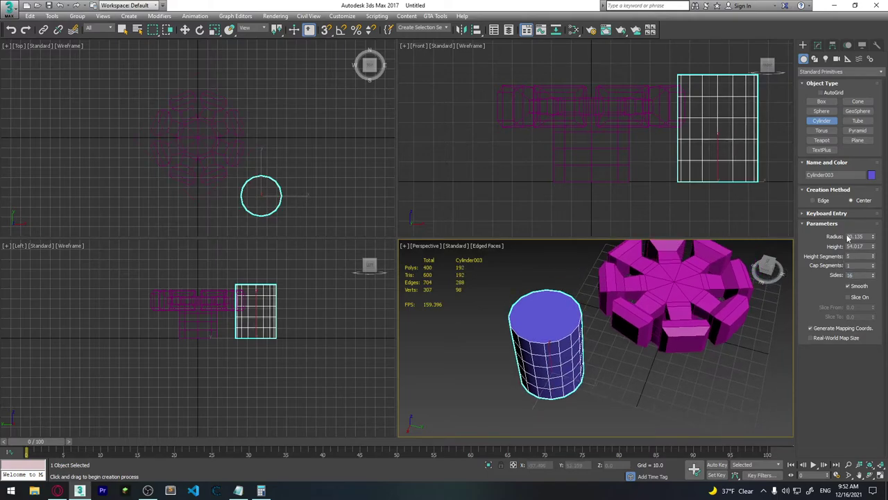
pyautogui.doubleClick(860, 264)
pyautogui.write('5')
pyautogui.press('Return')
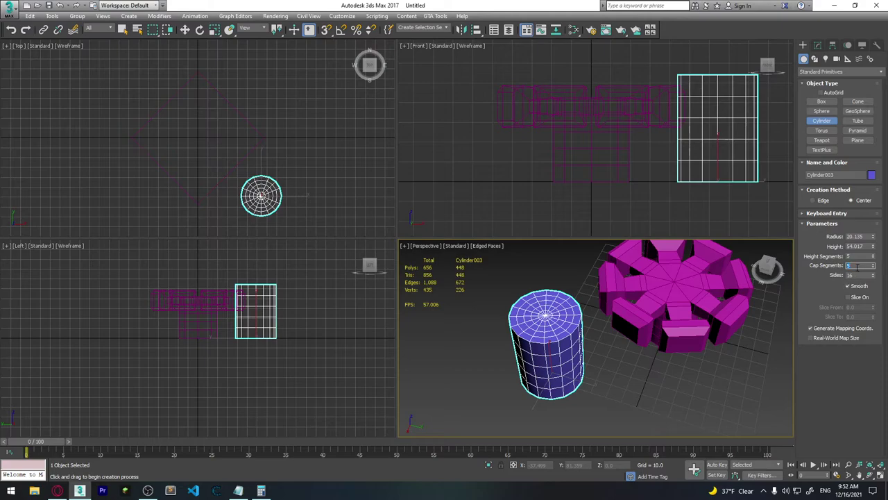
pyautogui.press('Tab')
pyautogui.write('4')
pyautogui.press('Return')
pyautogui.moveTo(628, 382)
pyautogui.keyDown('alt'); pyautogui.mouseDown(button='middle')
pyautogui.moveTo(610, 312)
pyautogui.moveTo(576, 347)
pyautogui.mouseUp(button='middle'); pyautogui.keyUp('alt')
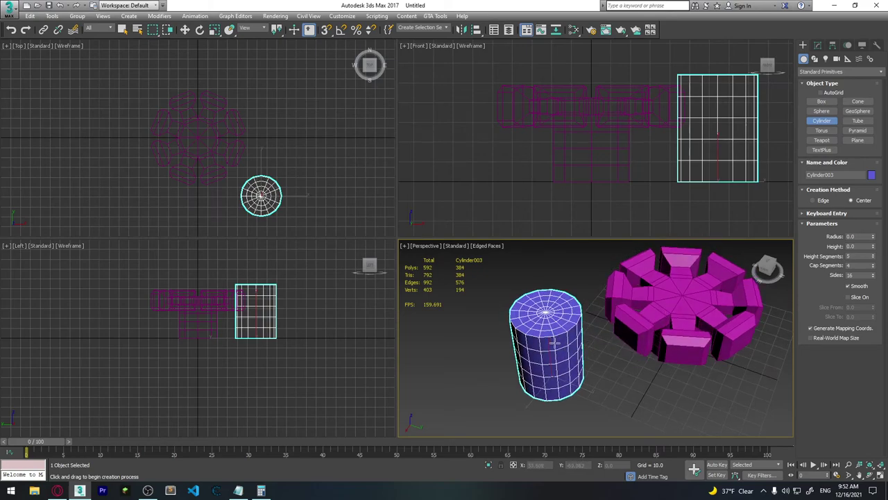
# Step: Isolate Cylinder003 so it shows on its own
pyautogui.press('e')
pyautogui.rightClick(545, 316)
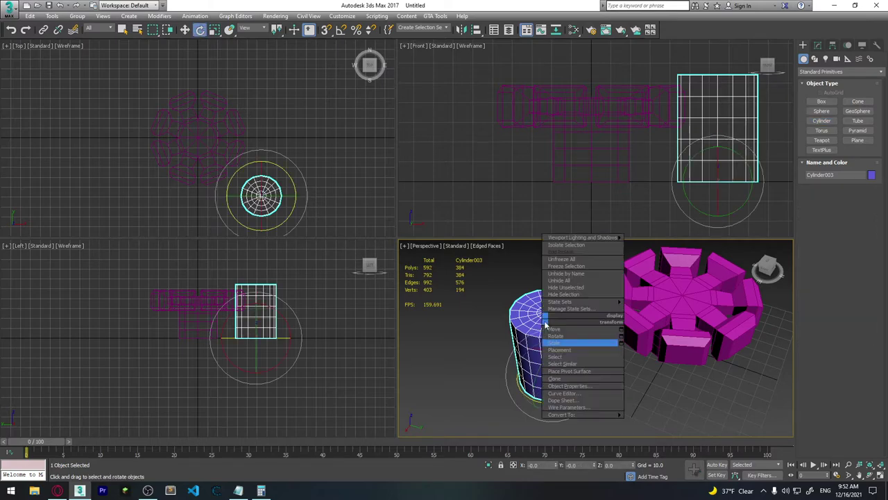
pyautogui.click(580, 248)
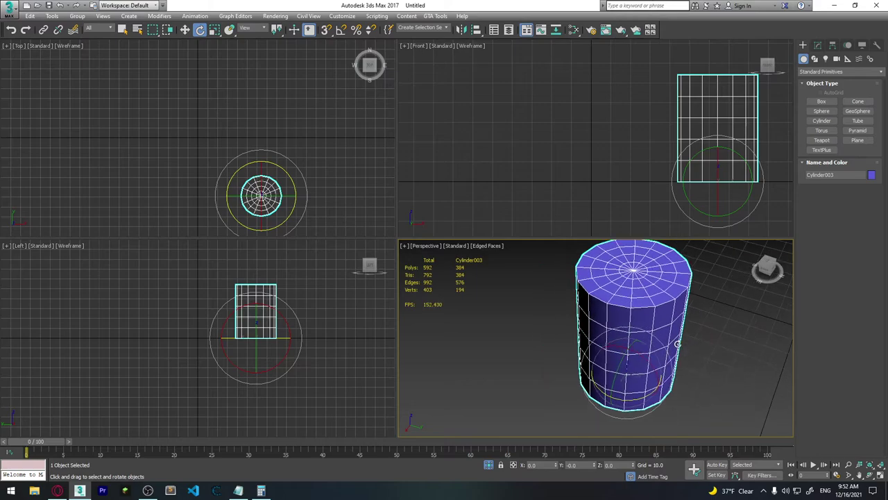
# Step: Shift-drag the cylinder with Move to pull out a copy named Cylinder004
pyautogui.scroll(-5, 672, 350)
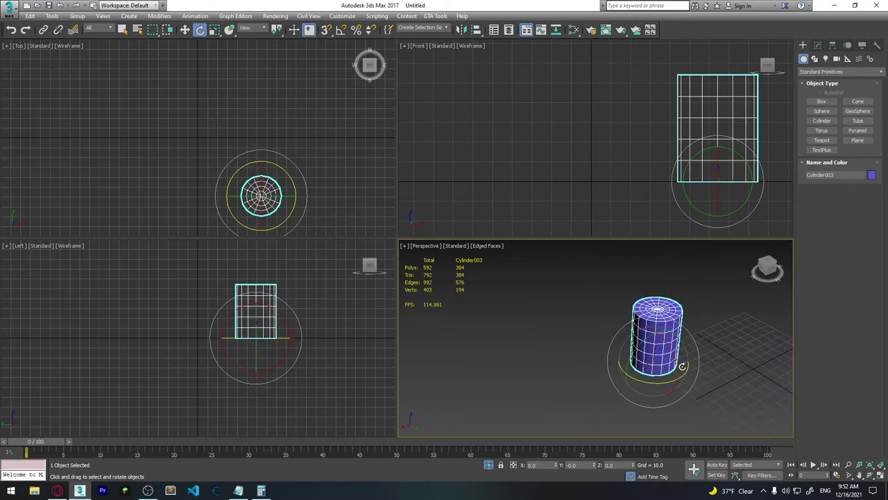
pyautogui.scroll(4, 666, 370)
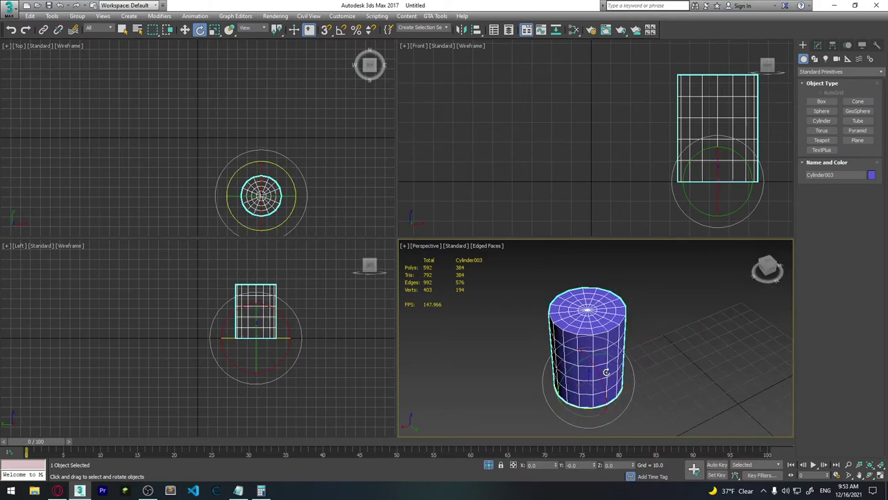
pyautogui.press('w')
pyautogui.keyDown('shift'); pyautogui.moveTo(606, 371); pyautogui.dragTo(650, 377); pyautogui.keyUp('shift')
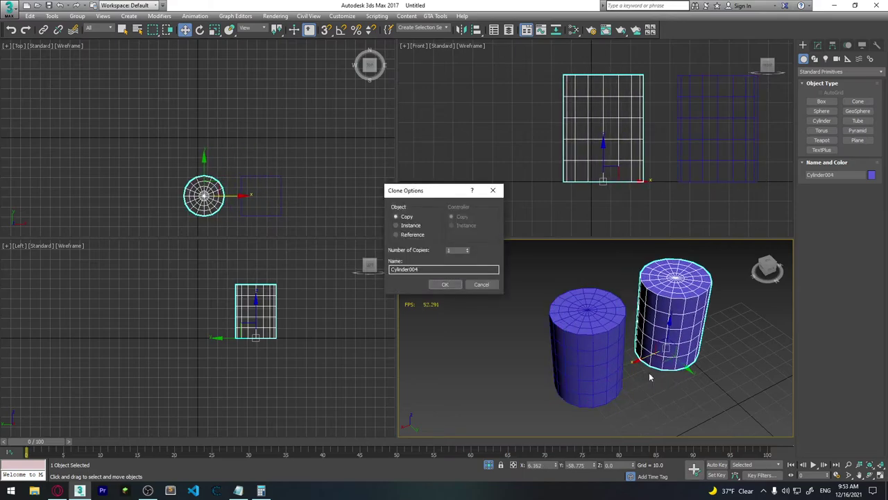
# Step: Confirm the Cylinder004 copy, scale it slimmer and taller, and shift it along X
pyautogui.click(446, 285)
pyautogui.keyDown('alt'); pyautogui.moveTo(628, 358); pyautogui.dragTo(627, 388, button='middle'); pyautogui.keyUp('alt')
pyautogui.press('r')
pyautogui.moveTo(627, 387)
pyautogui.mouseDown()
pyautogui.moveTo(655, 342)
pyautogui.moveTo(637, 383)
pyautogui.mouseUp()
pyautogui.press('w')
pyautogui.keyDown('alt'); pyautogui.moveTo(637, 383); pyautogui.dragTo(636, 371, button='middle'); pyautogui.keyUp('alt')
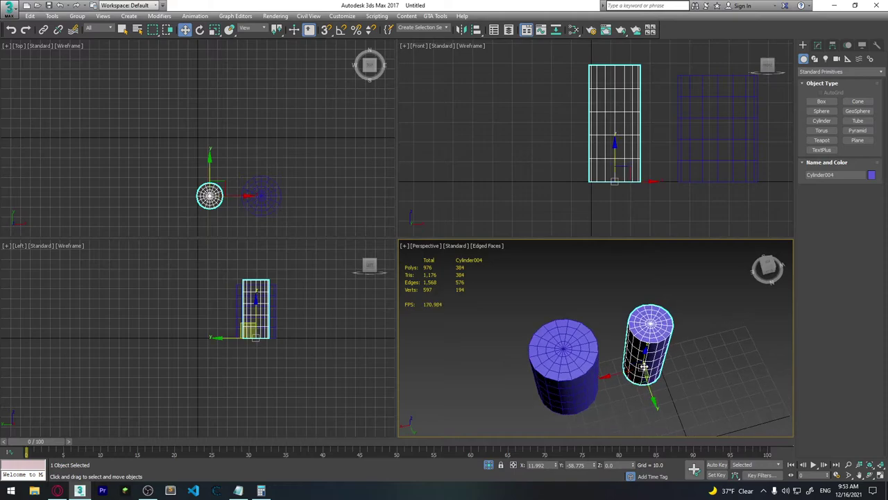
pyautogui.scroll(2, 636, 371)
pyautogui.press('e')
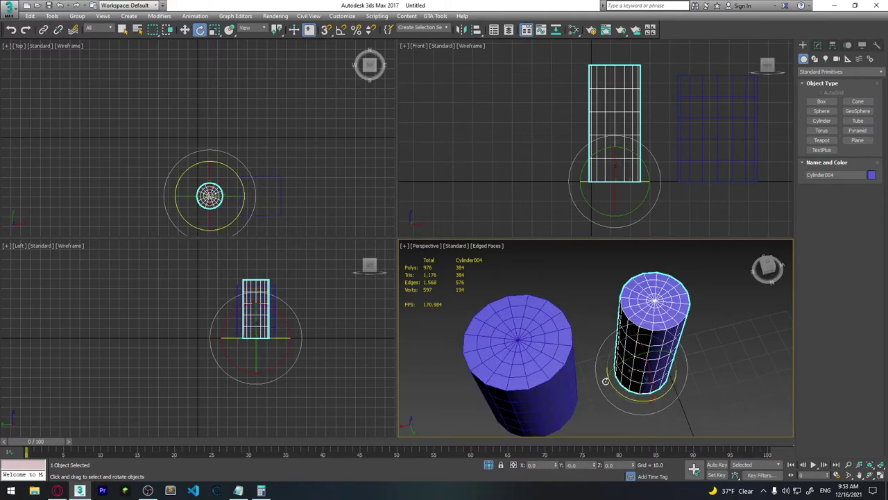
pyautogui.press('w')
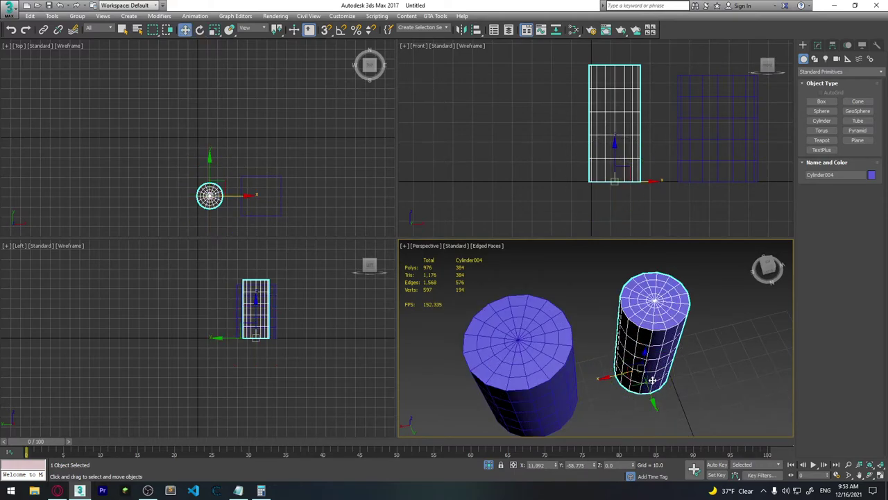
pyautogui.press('r')
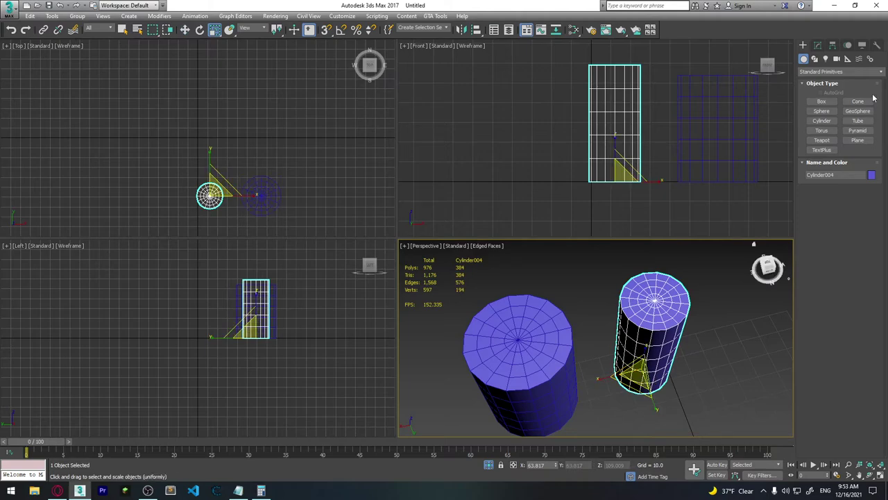
# Step: Apply Reset XForm to Cylinder004 so its scale reads 100, then reselect it
pyautogui.click(877, 45)
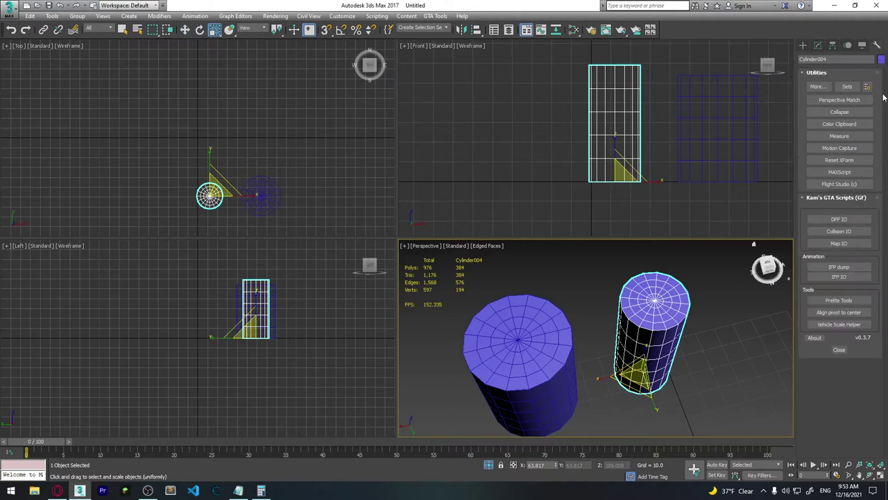
pyautogui.click(852, 160)
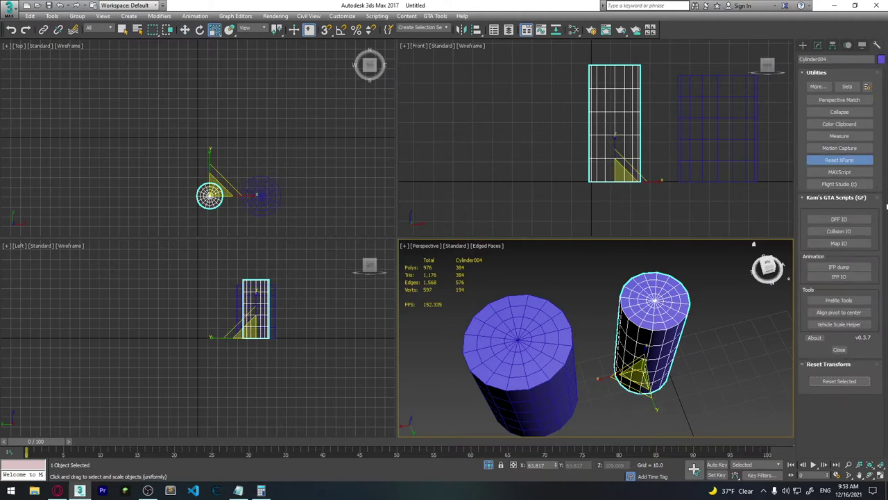
pyautogui.click(839, 381)
pyautogui.click(703, 373)
pyautogui.moveTo(703, 373)
pyautogui.keyDown('alt'); pyautogui.mouseDown(button='middle')
pyautogui.moveTo(657, 317)
pyautogui.moveTo(652, 379)
pyautogui.moveTo(677, 334)
pyautogui.mouseUp(button='middle'); pyautogui.keyUp('alt')
pyautogui.click(676, 334)
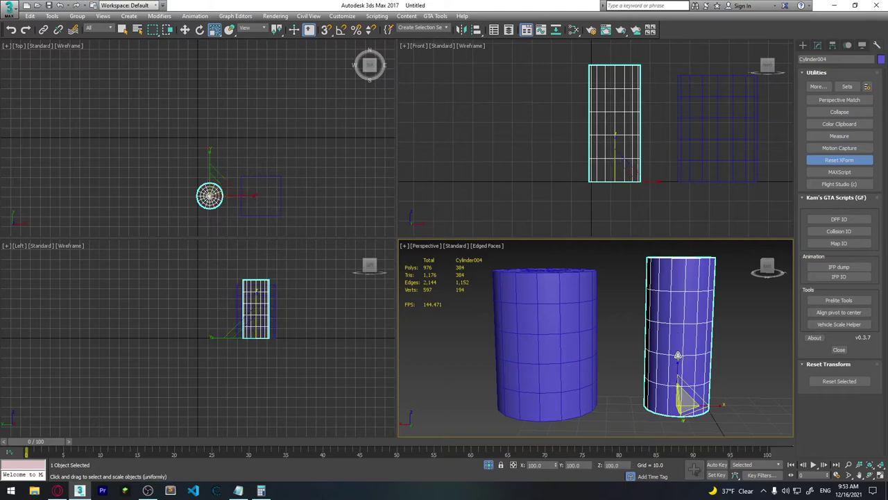
pyautogui.click(693, 393)
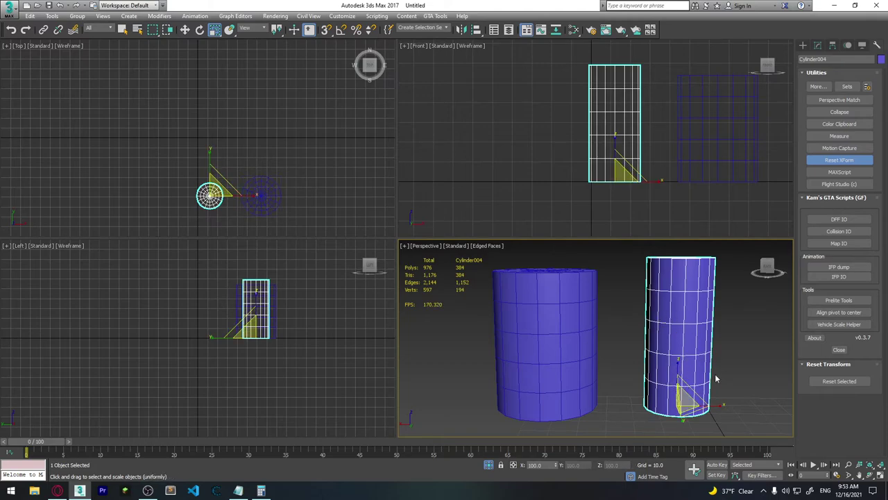
pyautogui.click(831, 46)
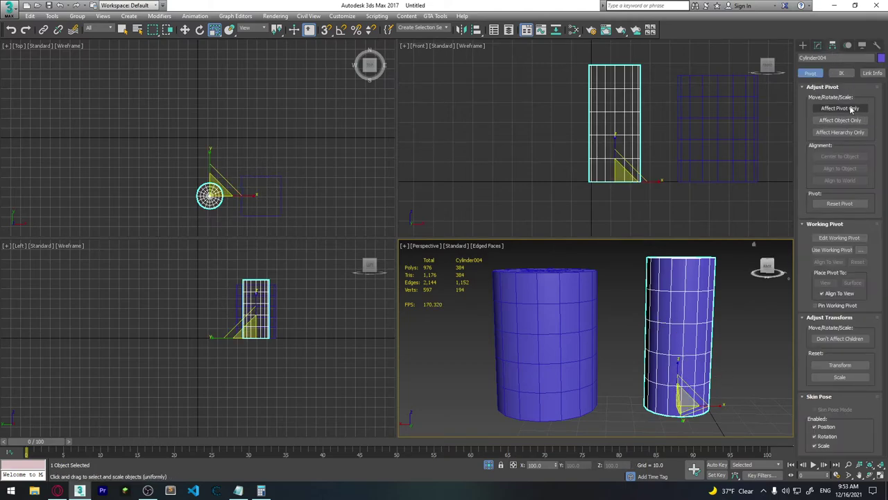
# Step: With Affect Pivot Only, move Cylinder004's pivot out beside the cylinder along X
pyautogui.click(852, 109)
pyautogui.press('w')
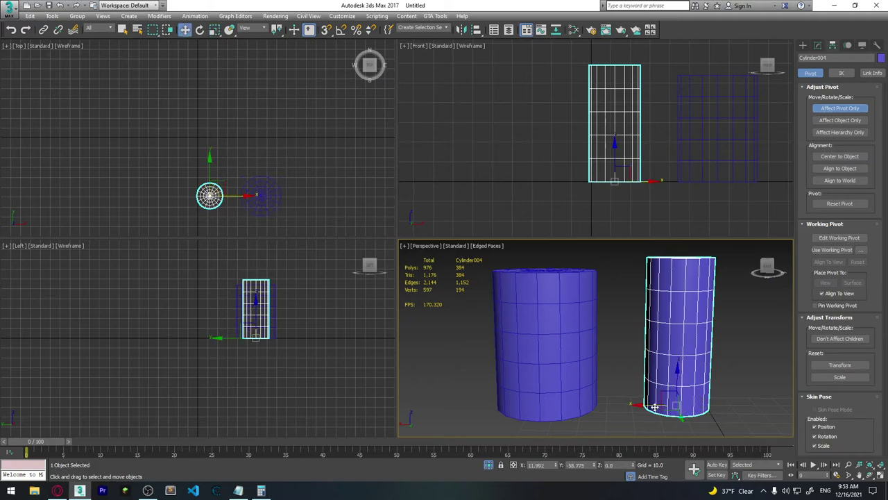
pyautogui.moveTo(654, 407); pyautogui.dragTo(606, 405)
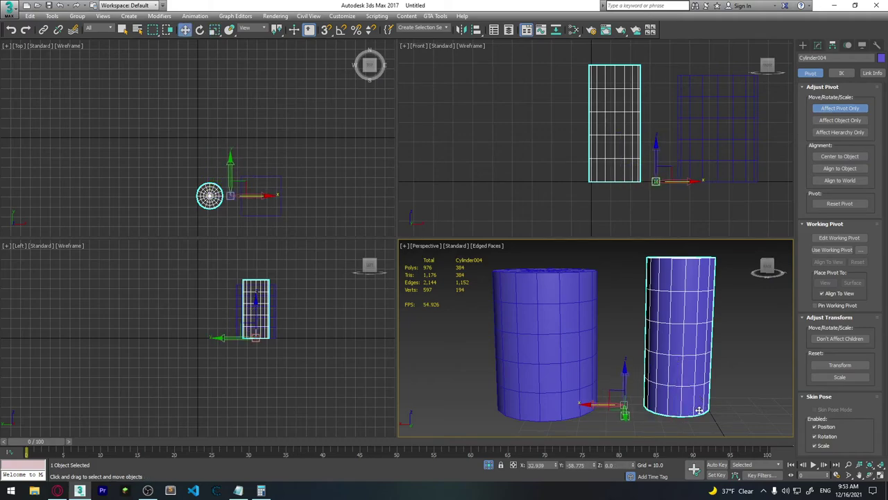
# Step: Turn off pivot-only editing and tilt the cylinder around its offset pivot
pyautogui.click(841, 108)
pyautogui.press('e')
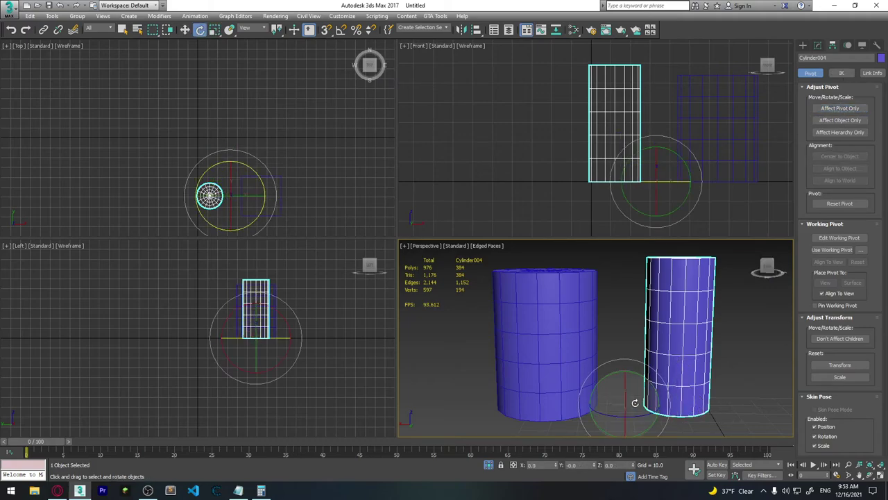
pyautogui.moveTo(615, 410)
pyautogui.mouseDown()
pyautogui.moveTo(635, 411)
pyautogui.moveTo(649, 357)
pyautogui.mouseUp()
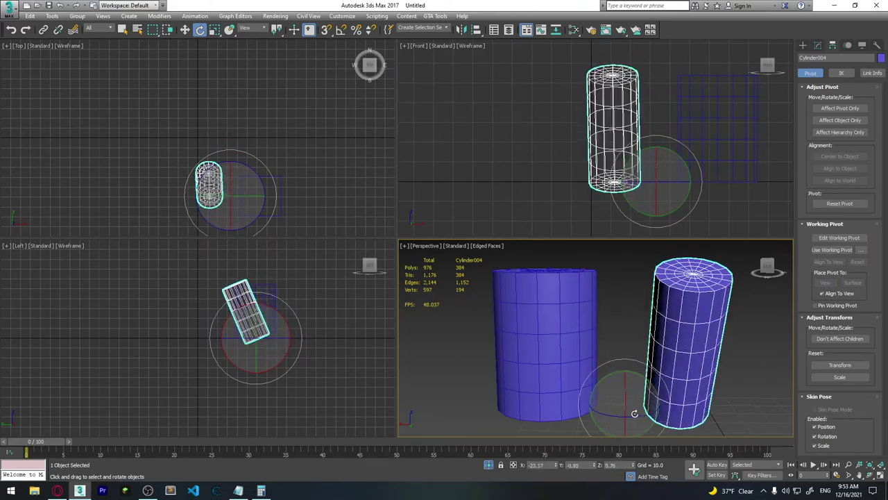
pyautogui.keyDown('alt'); pyautogui.moveTo(650, 357); pyautogui.dragTo(707, 297, button='middle'); pyautogui.keyUp('alt')
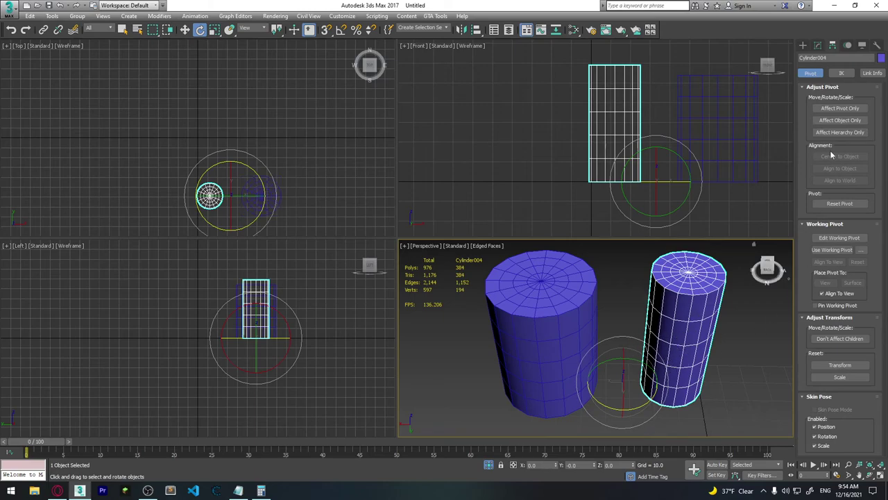
# Step: Center Cylinder004's pivot to the object and zero its Z height
pyautogui.click(845, 110)
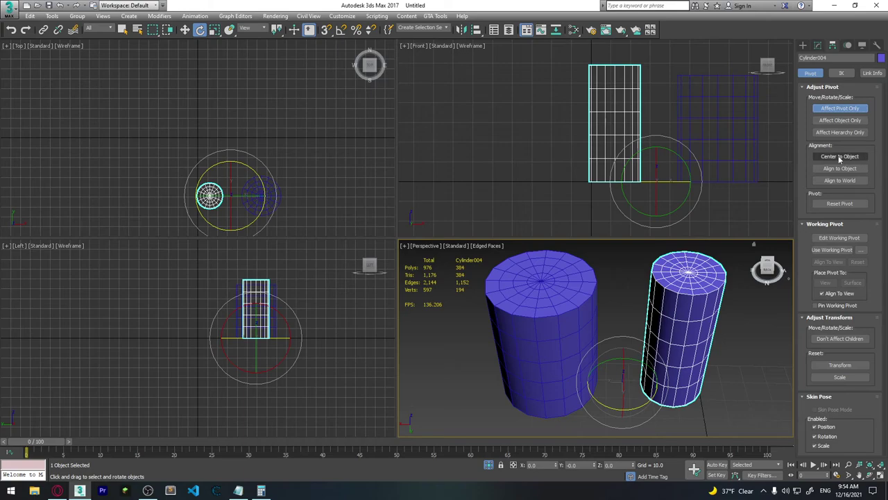
pyautogui.click(840, 157)
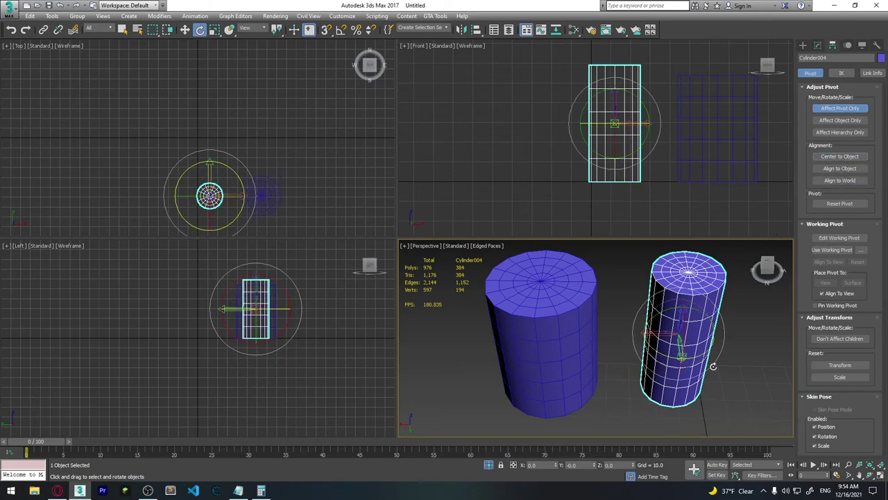
pyautogui.keyDown('alt'); pyautogui.moveTo(710, 363); pyautogui.dragTo(708, 354, button='middle'); pyautogui.keyUp('alt')
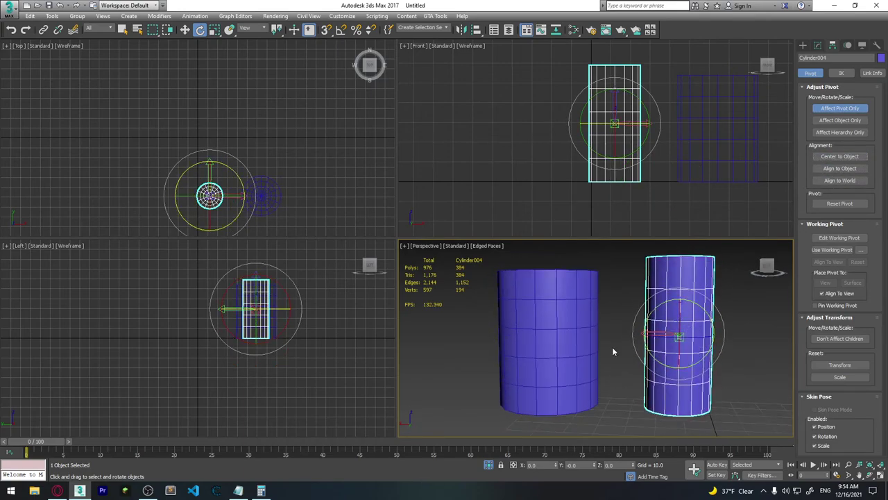
pyautogui.click(526, 348)
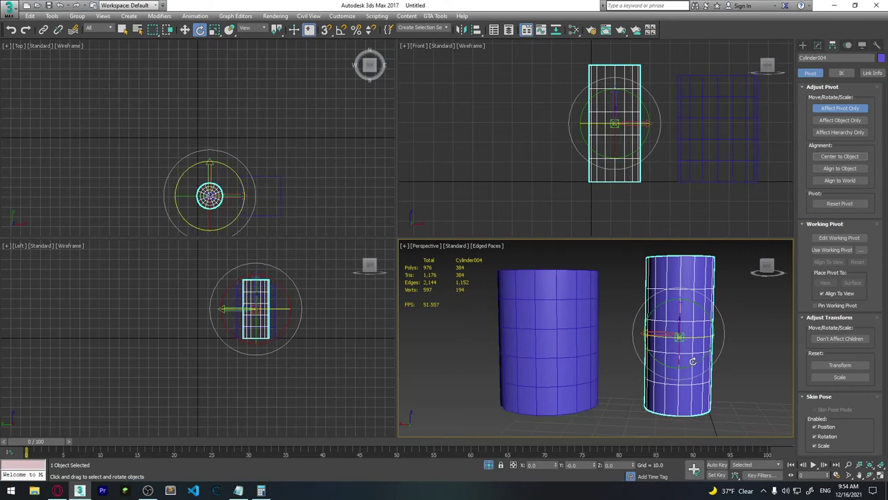
pyautogui.keyDown('alt'); pyautogui.moveTo(690, 376); pyautogui.dragTo(705, 377, button='middle'); pyautogui.keyUp('alt')
pyautogui.press('w')
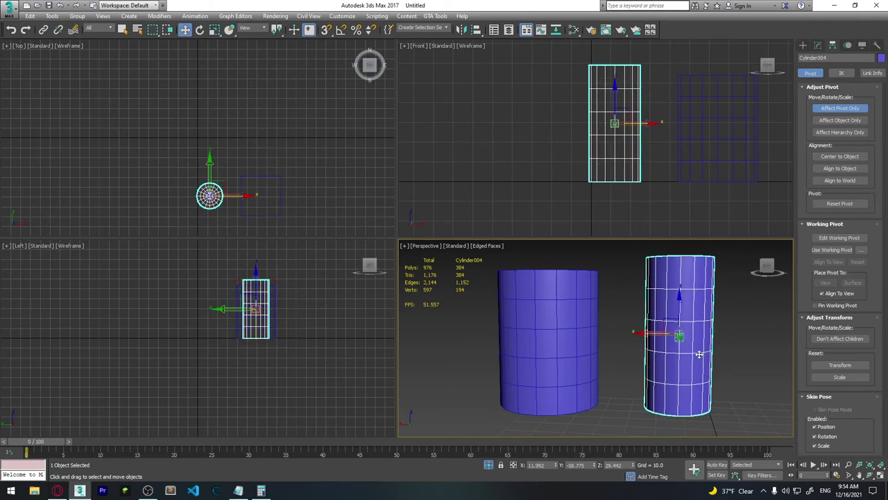
pyautogui.rightClick(631, 468)
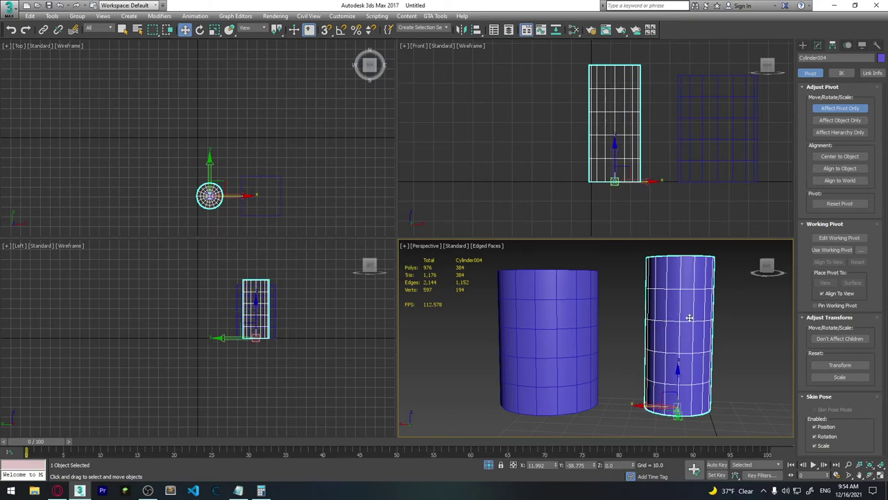
pyautogui.keyDown('alt'); pyautogui.moveTo(704, 381); pyautogui.dragTo(586, 340, button='middle'); pyautogui.keyUp('alt')
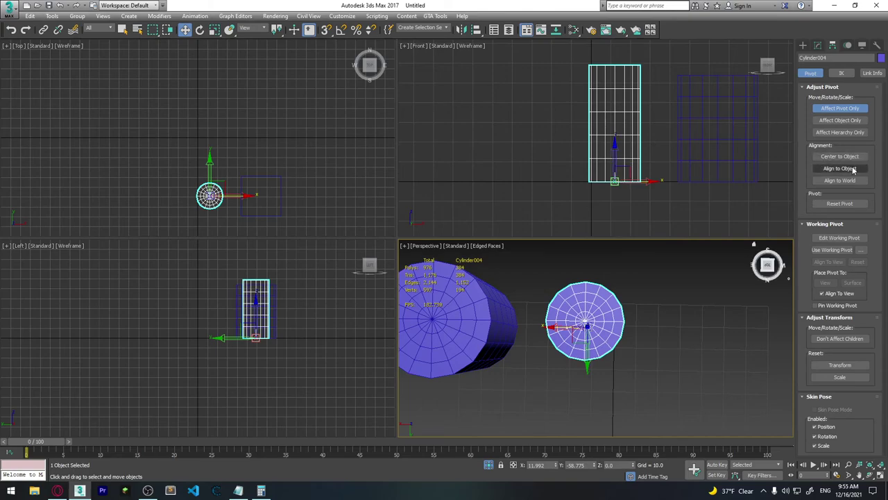
# Step: Orbit around both cylinders to check Cylinder004's pivot, leaving Cylinder004 selected
pyautogui.click(767, 275)
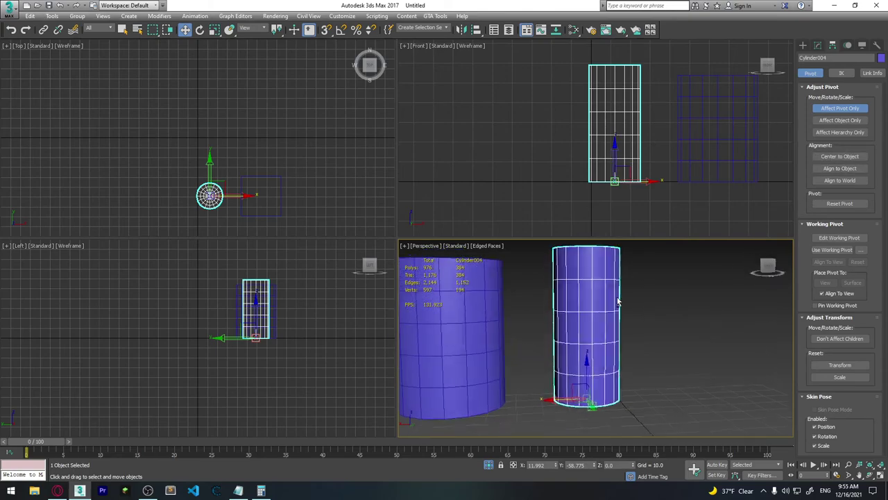
pyautogui.click(594, 343)
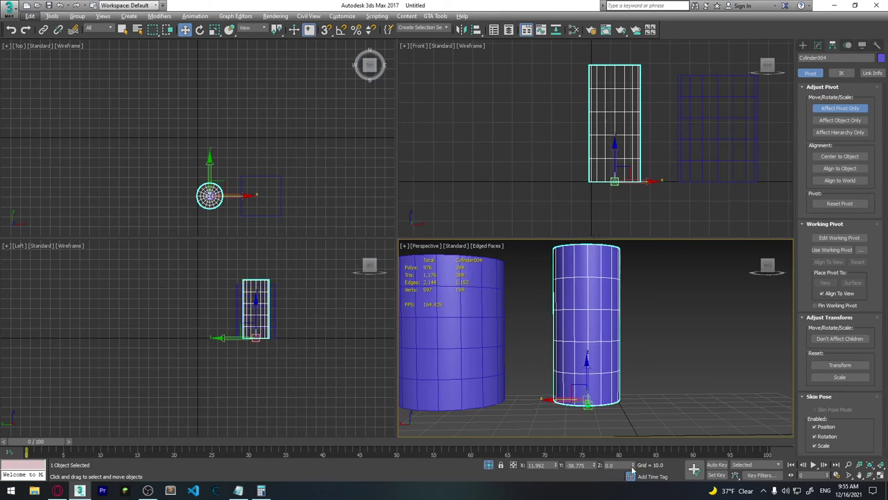
pyautogui.keyDown('alt'); pyautogui.moveTo(604, 361); pyautogui.dragTo(594, 372, button='middle'); pyautogui.keyUp('alt')
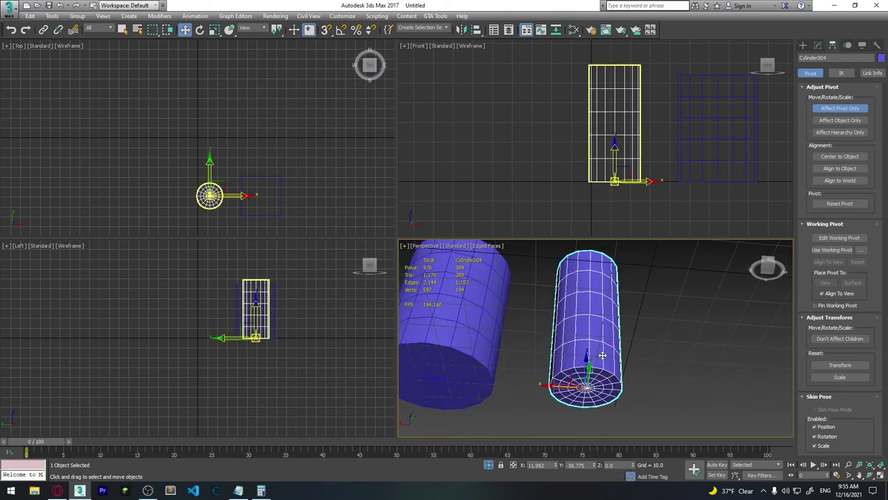
pyautogui.hotkey('shift', 'z')
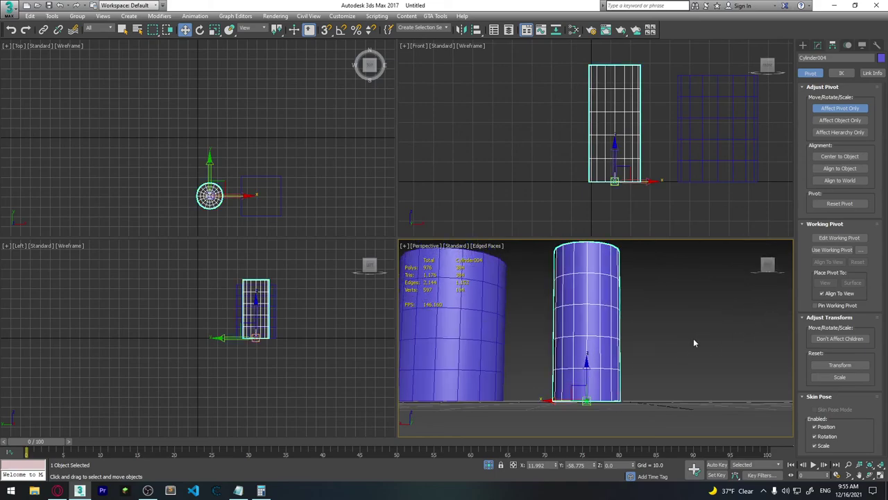
pyautogui.keyDown('alt'); pyautogui.moveTo(719, 298); pyautogui.dragTo(669, 349, button='middle'); pyautogui.keyUp('alt')
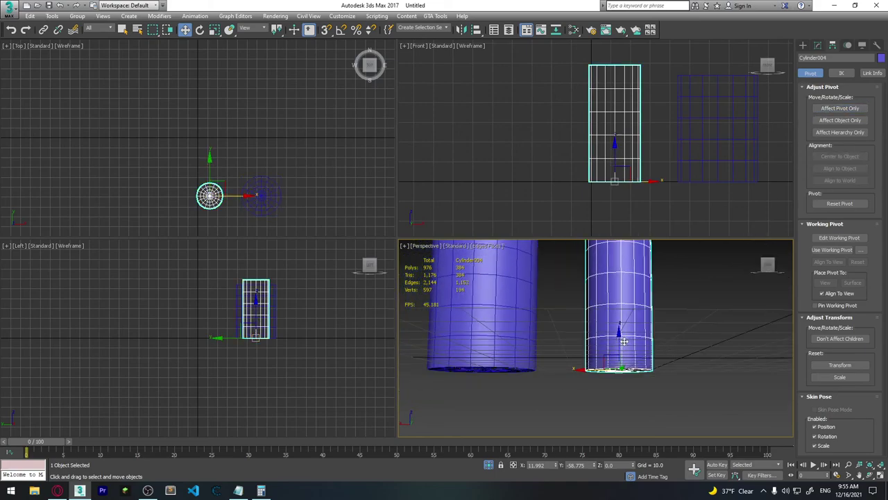
pyautogui.click(484, 337)
pyautogui.click(597, 368)
pyautogui.scroll(-3, 708, 340)
pyautogui.keyDown('alt'); pyautogui.moveTo(711, 342); pyautogui.dragTo(712, 378, button='middle'); pyautogui.keyUp('alt')
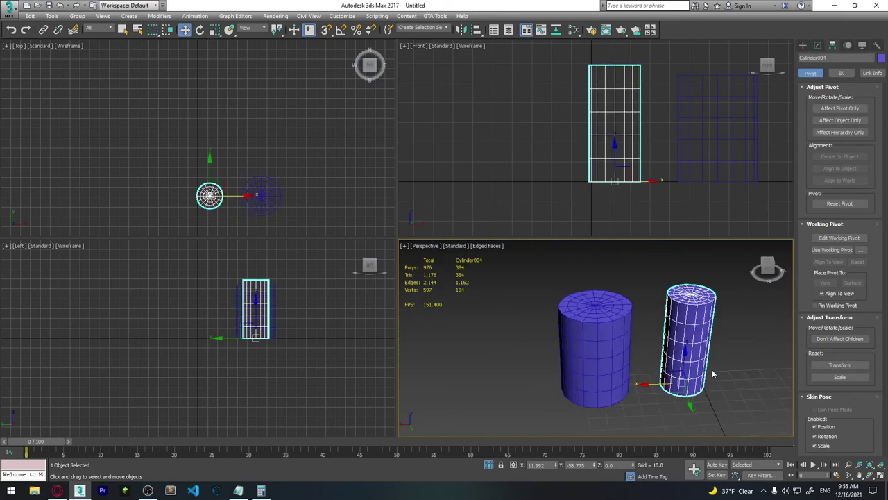
pyautogui.moveTo(701, 359)
pyautogui.keyDown('alt'); pyautogui.mouseDown(button='middle')
pyautogui.moveTo(612, 358)
pyautogui.moveTo(581, 371)
pyautogui.mouseUp(button='middle'); pyautogui.keyUp('alt')
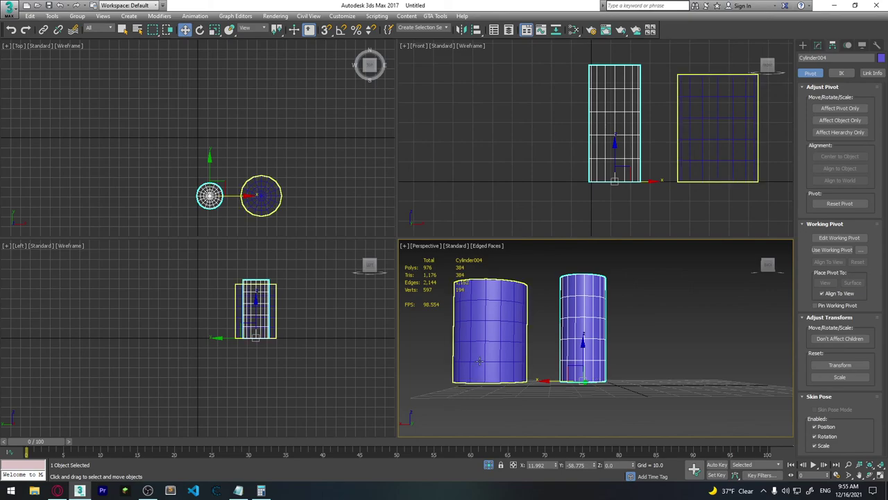
# Step: Turn on angle snapping and make the Front viewport active
pyautogui.moveTo(596, 378)
pyautogui.keyDown('alt'); pyautogui.mouseDown(button='middle')
pyautogui.moveTo(617, 362)
pyautogui.moveTo(601, 396)
pyautogui.mouseUp(button='middle'); pyautogui.keyUp('alt')
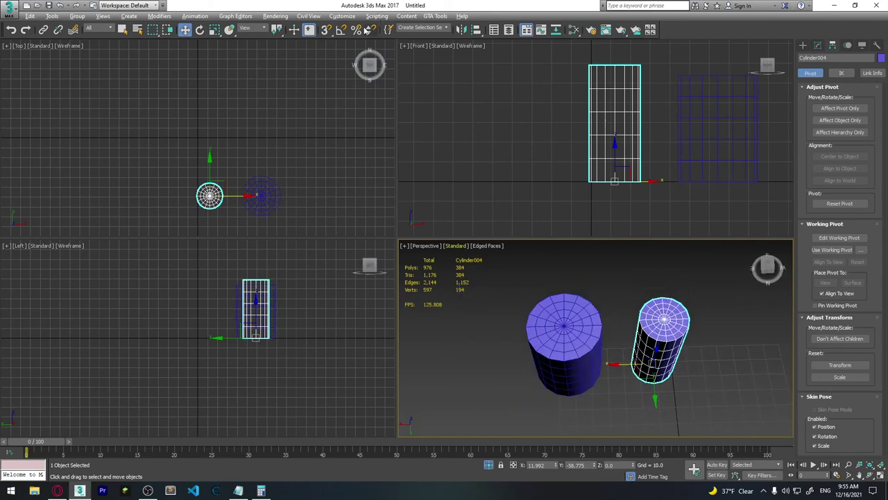
pyautogui.click(342, 30)
pyautogui.rightClick(612, 225)
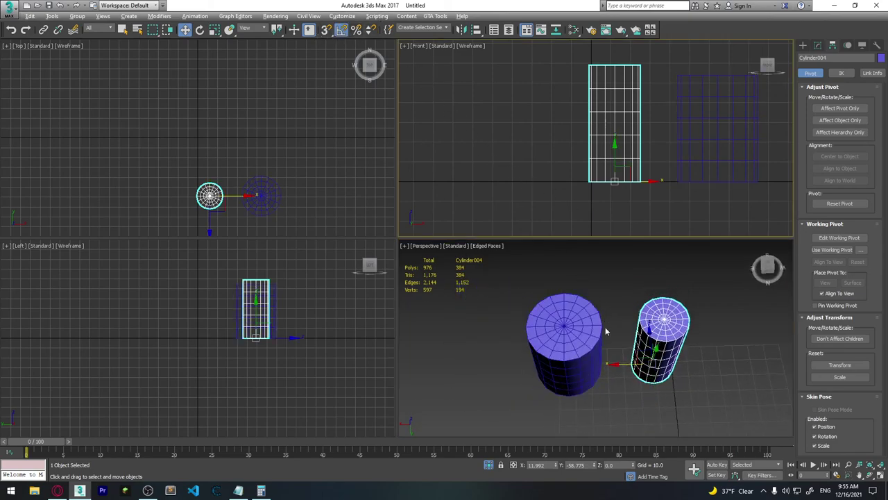